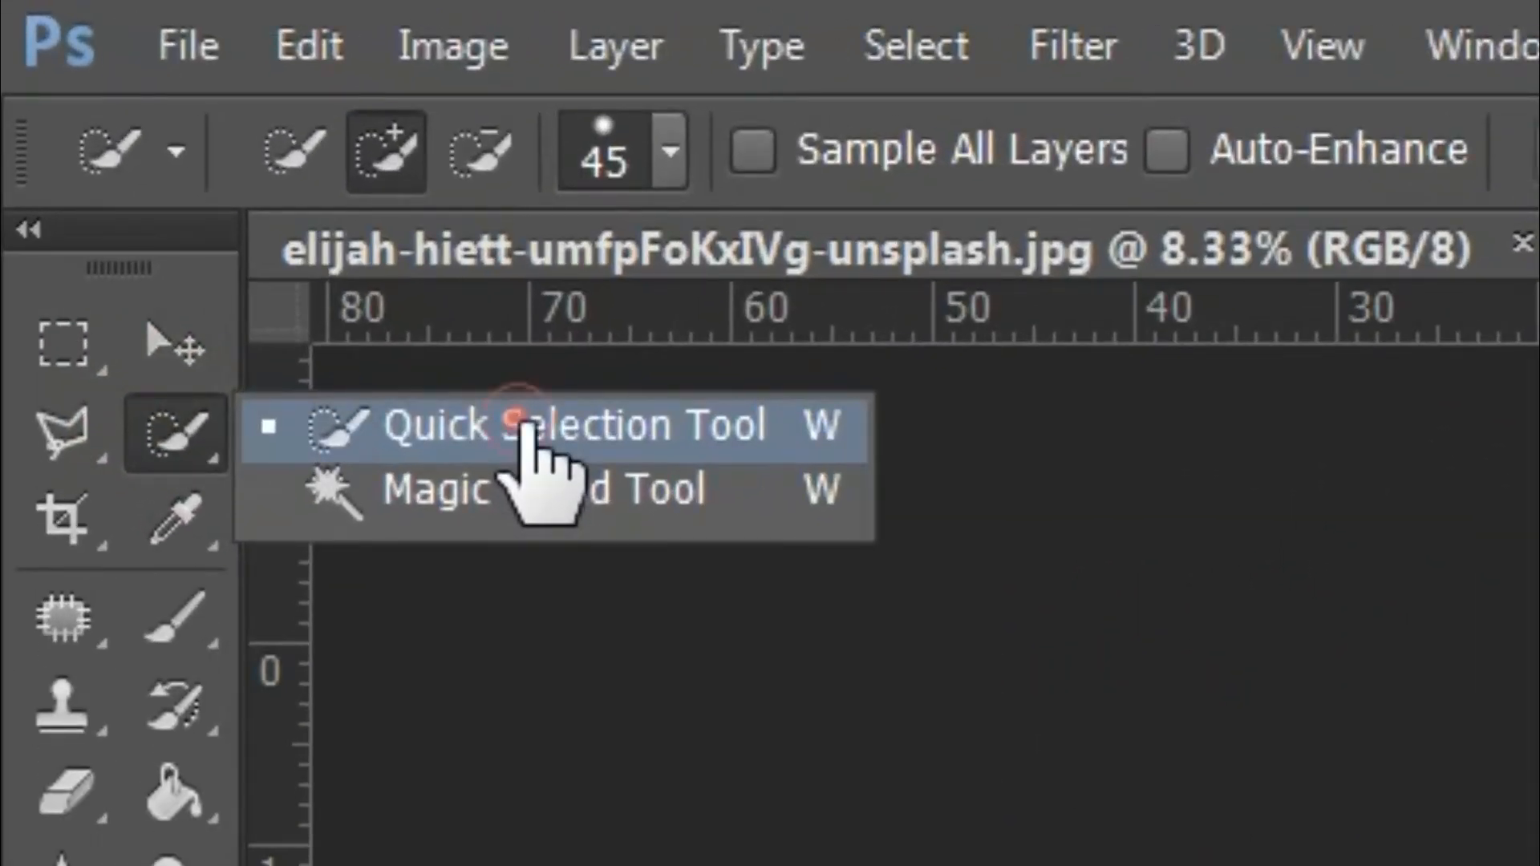
Select the man's whole figure, from hair to hoodie, using the Quick Selection tool with a brush size of 100.
{"action": "left_click", "coordinate": [520, 423]}
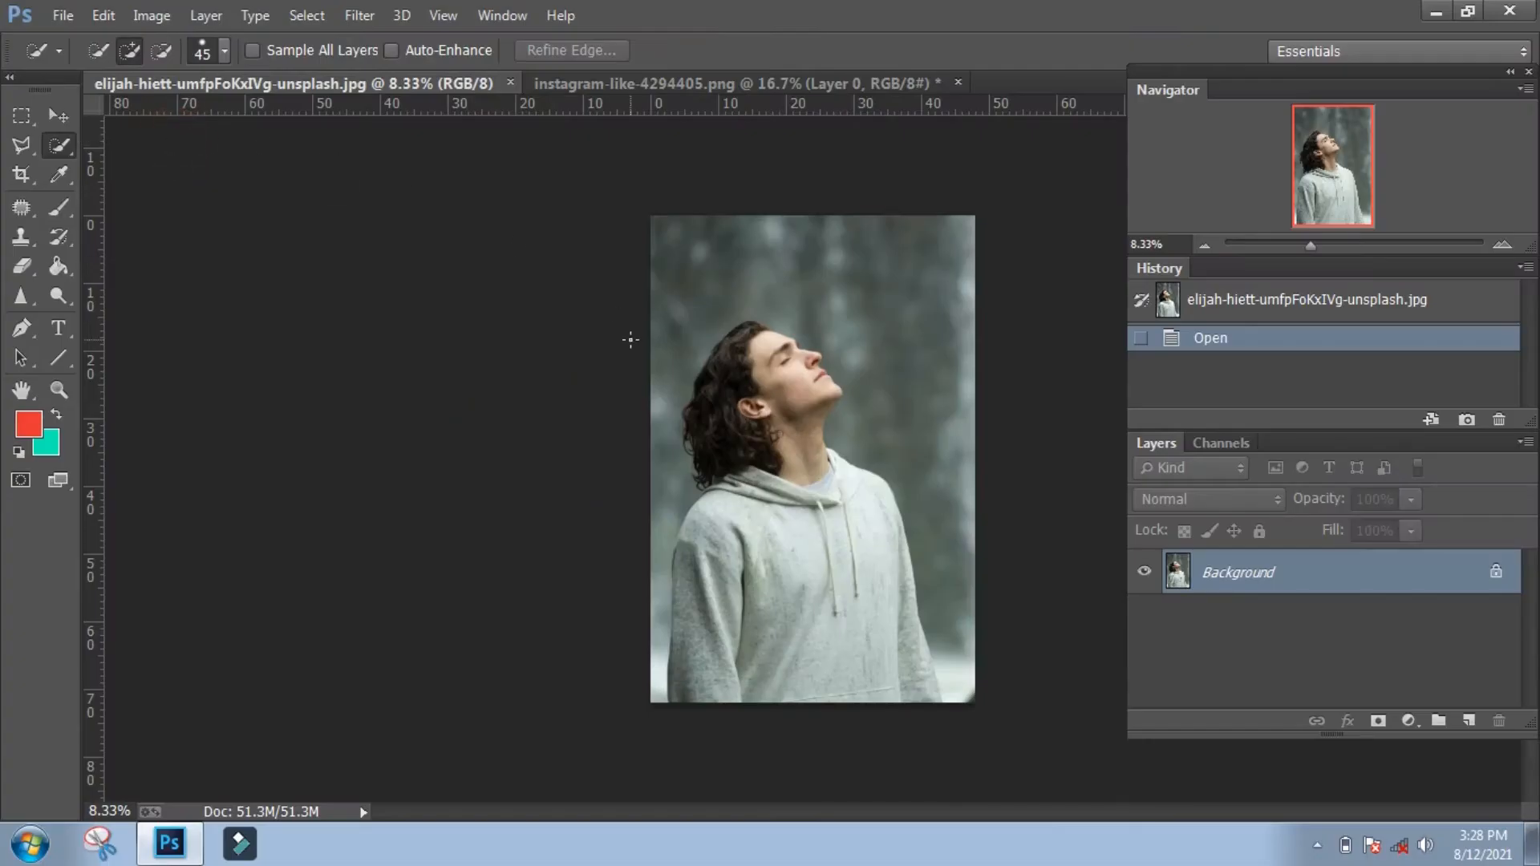
{"action": "key", "text": "bracketright"}
{"action": "key", "text": "bracketright"}
{"action": "key", "text": "bracketright"}
{"action": "key", "text": "bracketright"}
{"action": "key", "text": "bracketright"}
{"action": "key", "text": "bracketright"}
{"action": "key", "text": "ctrl+plus"}
{"action": "key", "text": "ctrl+plus"}
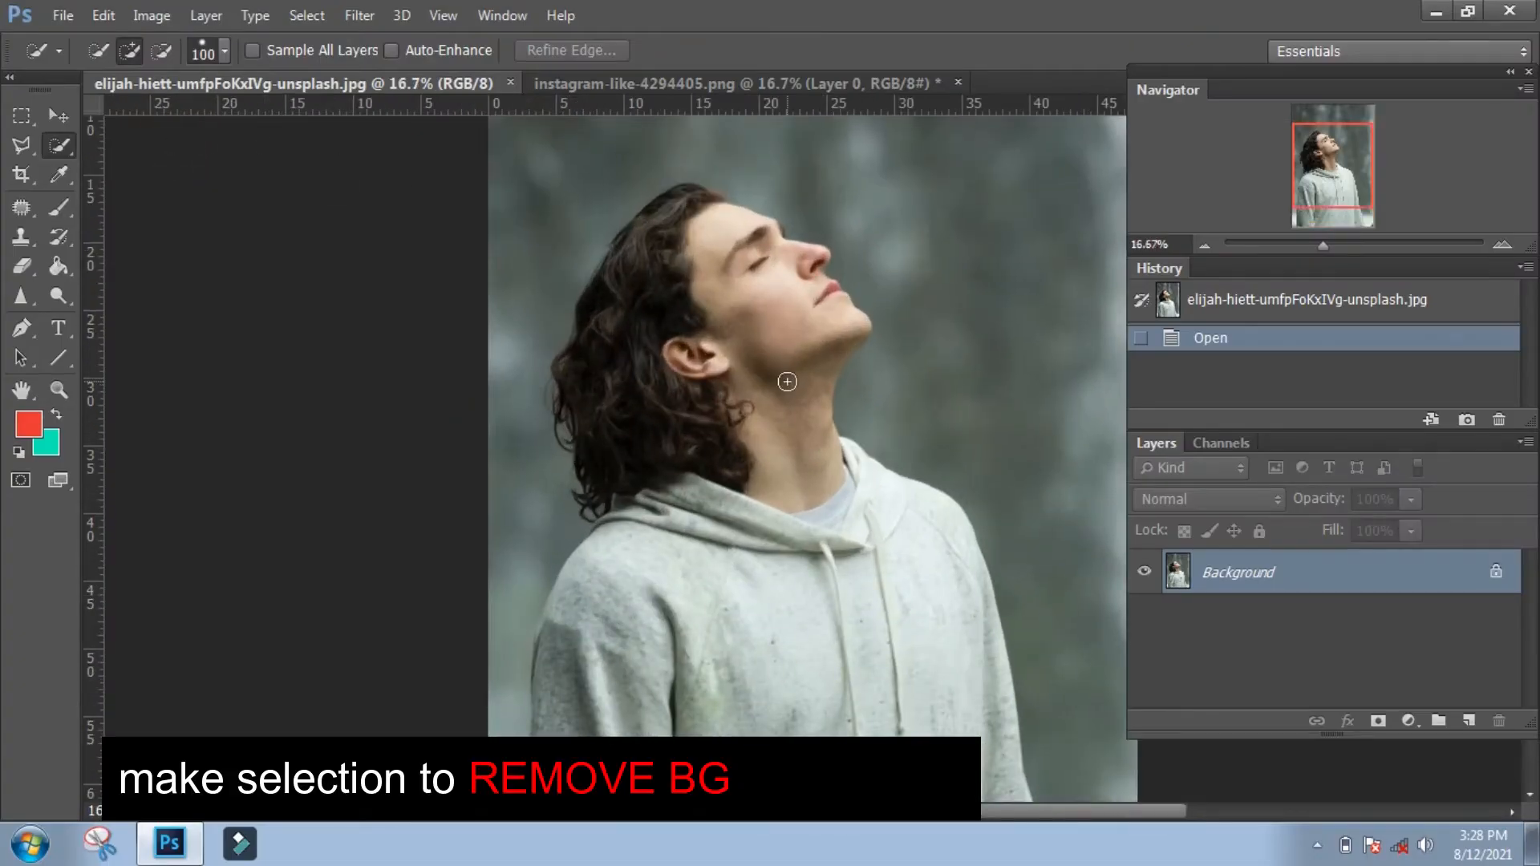
{"action": "key", "text": "ctrl+minus"}
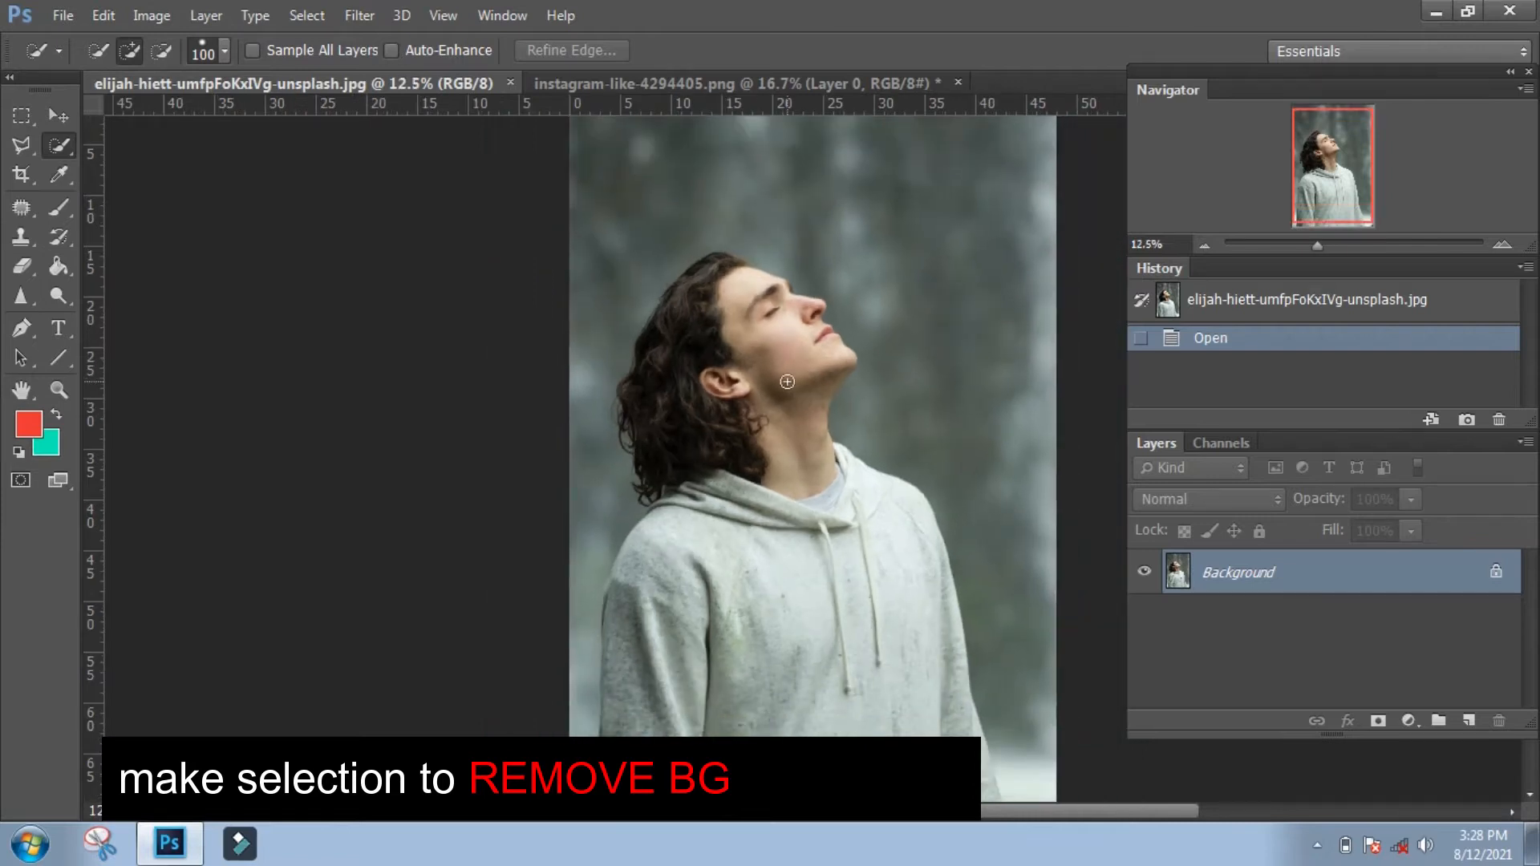
{"action": "left_click_drag", "start_coordinate": [1335, 158], "coordinate": [1342, 199]}
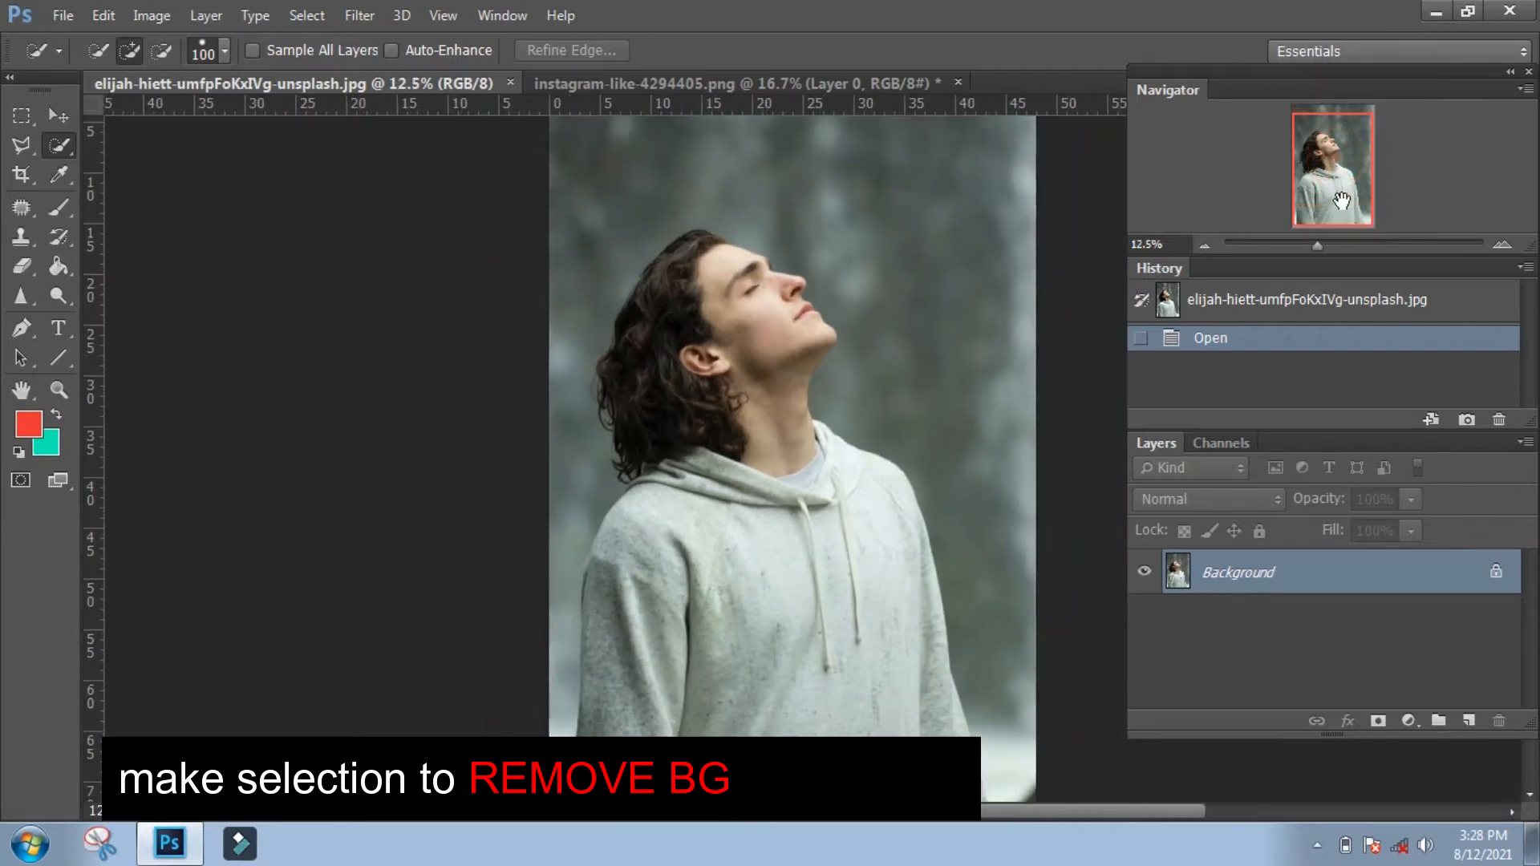
{"action": "mouse_move", "coordinate": [678, 248]}
{"action": "left_mouse_down"}
{"action": "mouse_move", "coordinate": [731, 276]}
{"action": "mouse_move", "coordinate": [830, 583]}
{"action": "left_mouse_up"}
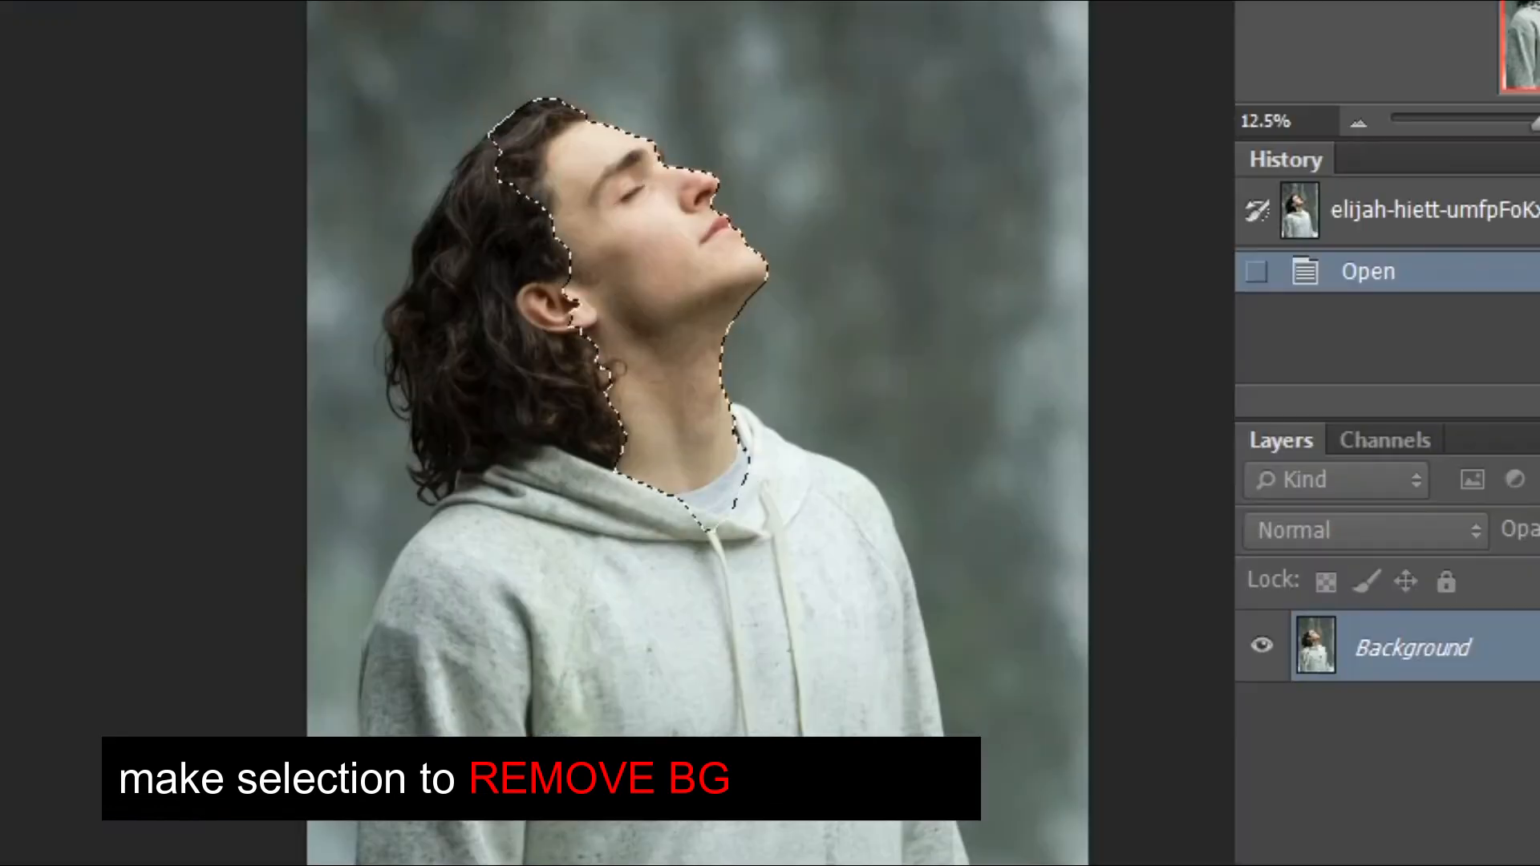
{"action": "left_click_drag", "start_coordinate": [722, 517], "coordinate": [808, 854]}
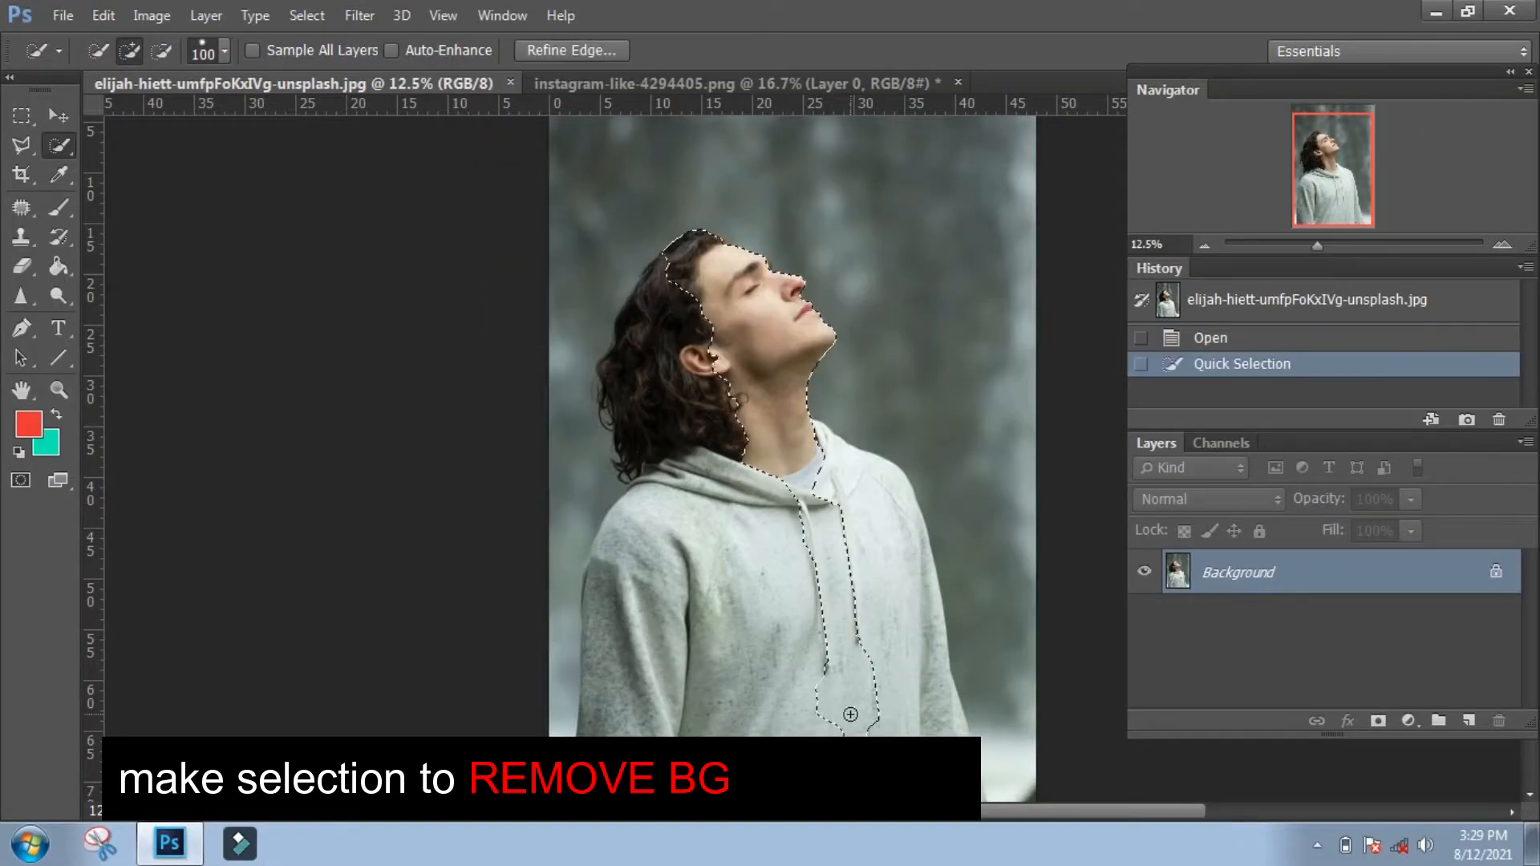
{"action": "left_click_drag", "start_coordinate": [519, 201], "coordinate": [424, 676]}
{"action": "left_click_drag", "start_coordinate": [940, 646], "coordinate": [940, 696]}
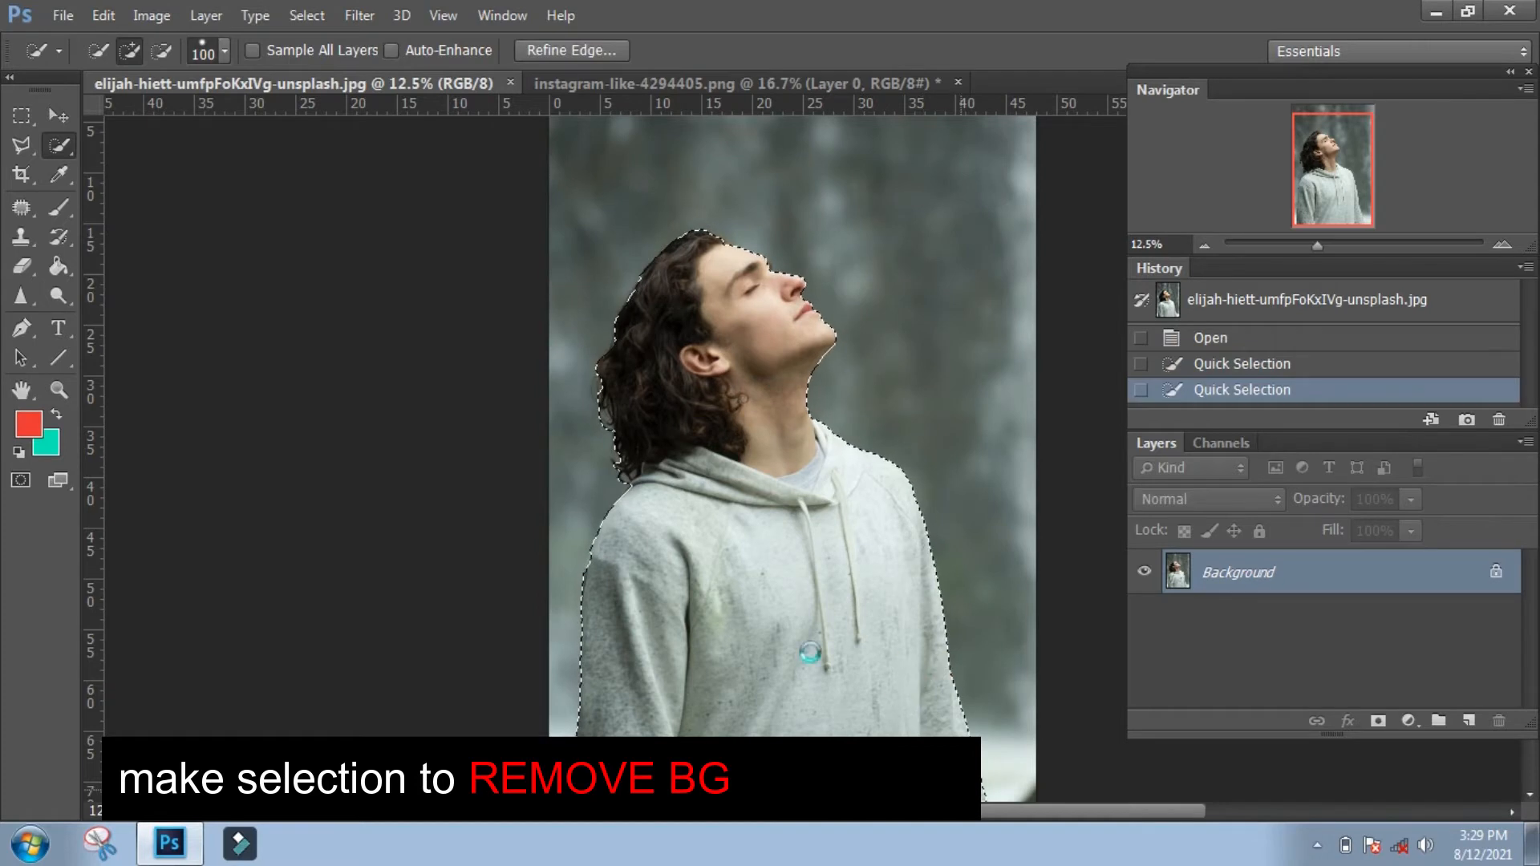
Subtract the stray background areas along the back of the man's hair from the selection.
{"action": "key", "text": "ctrl+plus"}
{"action": "key", "text": "ctrl+plus"}
{"action": "key", "text": "ctrl+plus"}
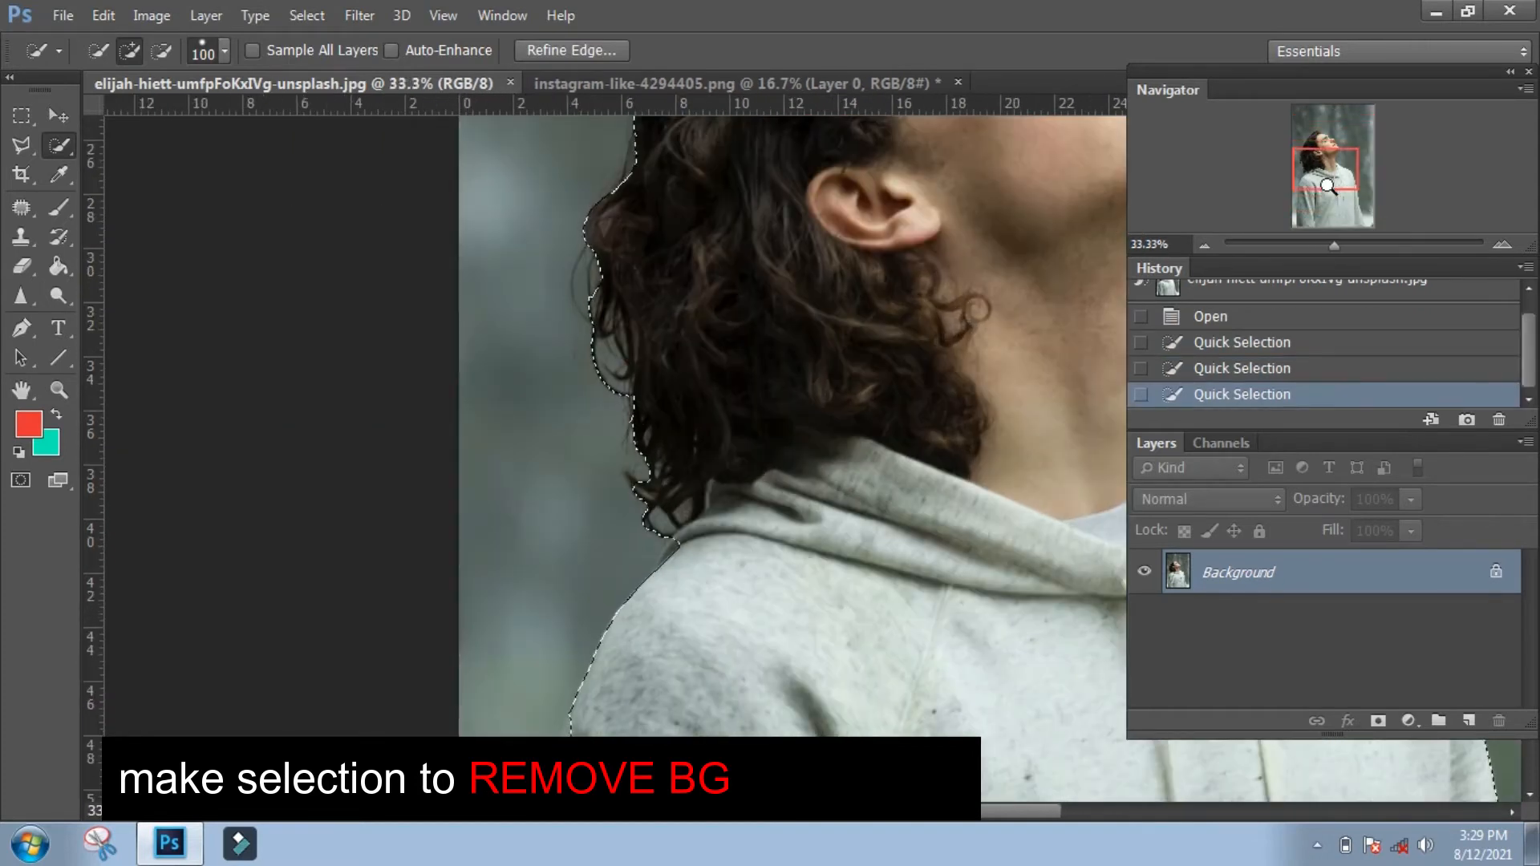
{"action": "key", "text": "ctrl+plus"}
{"action": "left_click", "coordinate": [161, 50]}
{"action": "left_click", "coordinate": [515, 299]}
{"action": "left_click", "coordinate": [583, 536]}
{"action": "left_click", "coordinate": [583, 532]}
{"action": "left_click_drag", "start_coordinate": [1325, 157], "coordinate": [1333, 131]}
Switch the Quick Selection tool back to adding and reduce its brush size to 40 for touching up the face outline.
{"action": "left_click", "coordinate": [129, 50]}
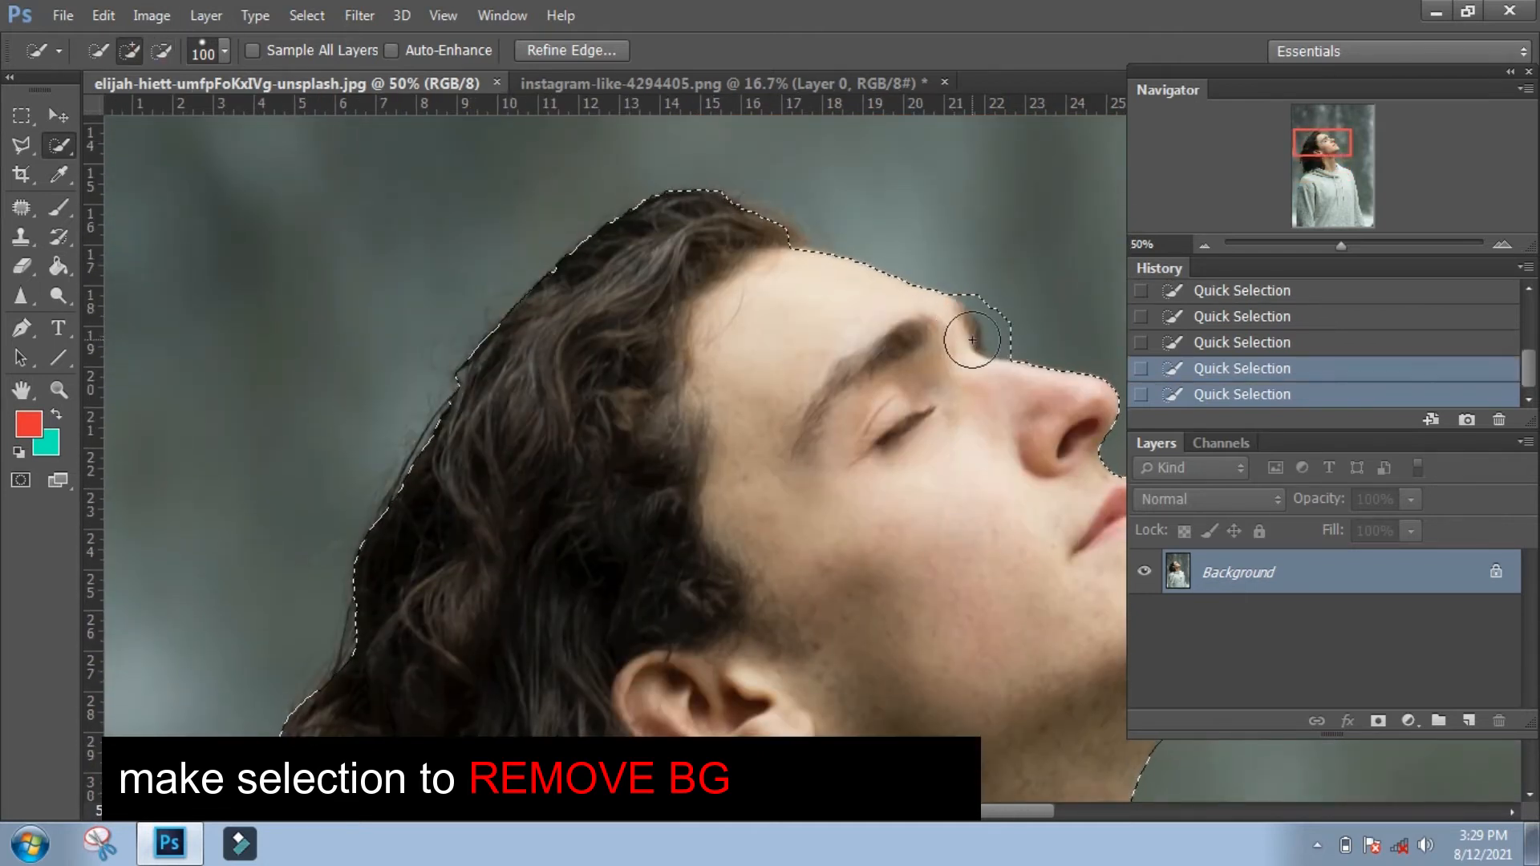
{"action": "key", "text": "bracketleft"}
{"action": "key", "text": "bracketleft"}
{"action": "key", "text": "bracketleft"}
{"action": "key", "text": "bracketleft"}
{"action": "key", "text": "bracketleft"}
{"action": "key", "text": "bracketleft"}
{"action": "left_click_drag", "start_coordinate": [1323, 148], "coordinate": [1348, 201]}
{"action": "key", "text": "ctrl+0"}
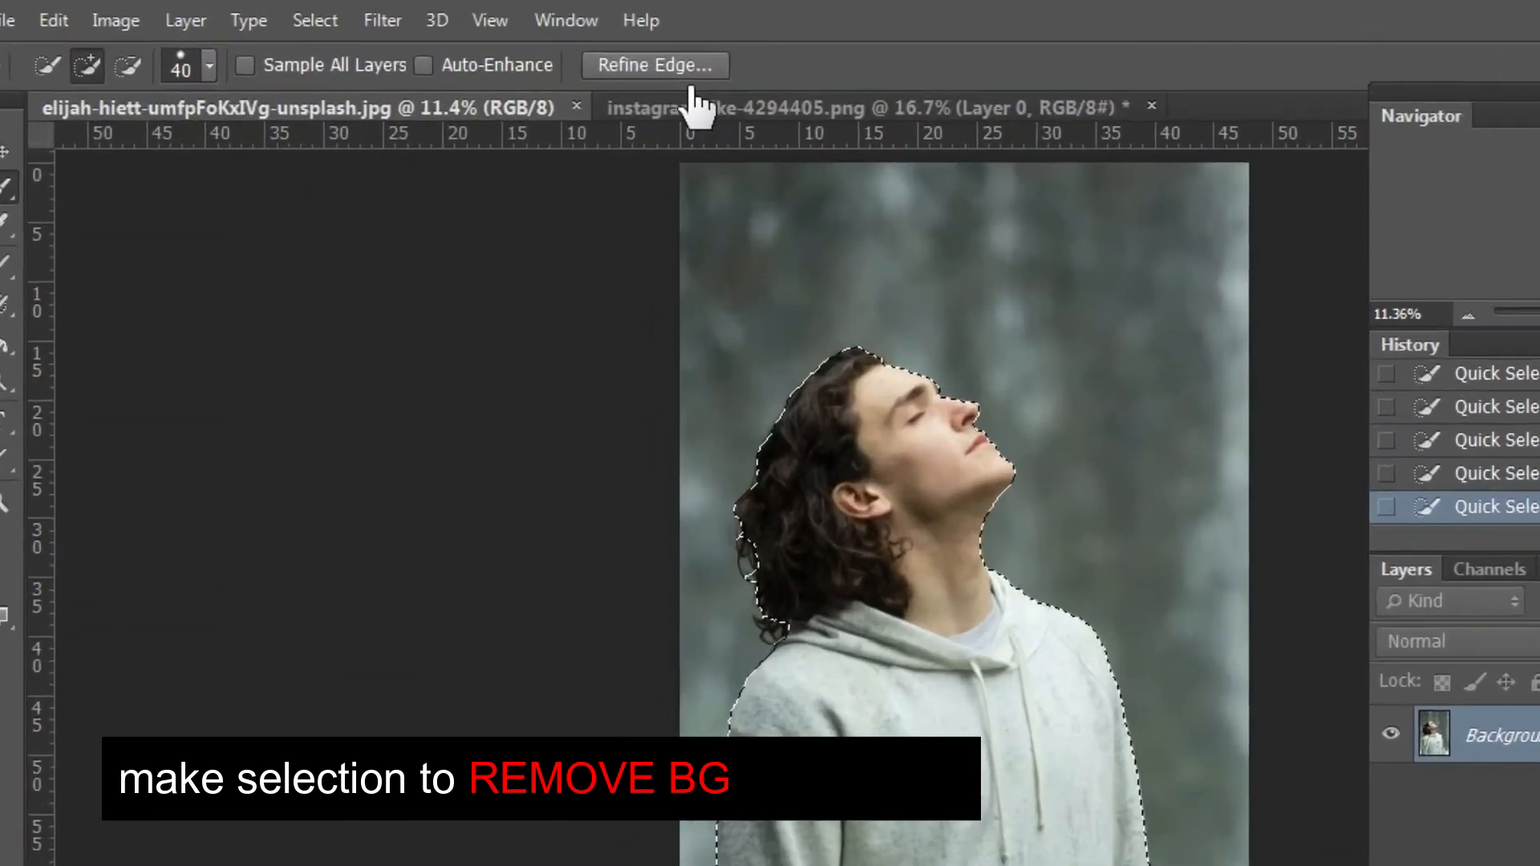
Refine the selection edge with radius 0.9 px, smooth 18 and feather 5.0 px, and mask out the background.
{"action": "left_click", "coordinate": [1203, 165]}
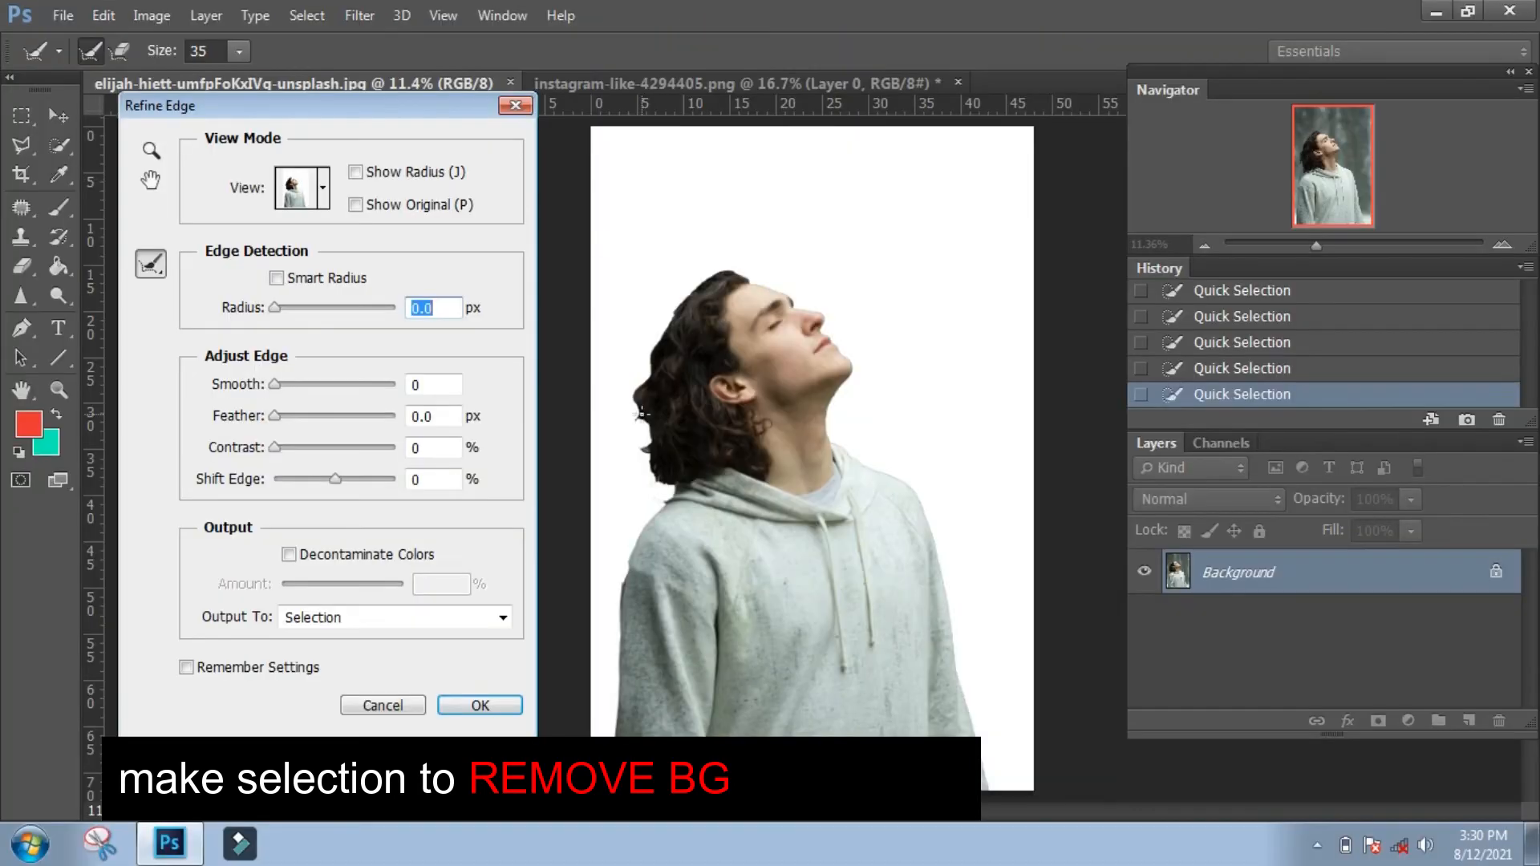
{"action": "left_click", "coordinate": [641, 402]}
{"action": "left_click_drag", "start_coordinate": [274, 307], "coordinate": [280, 308]}
{"action": "left_click_drag", "start_coordinate": [275, 384], "coordinate": [308, 415]}
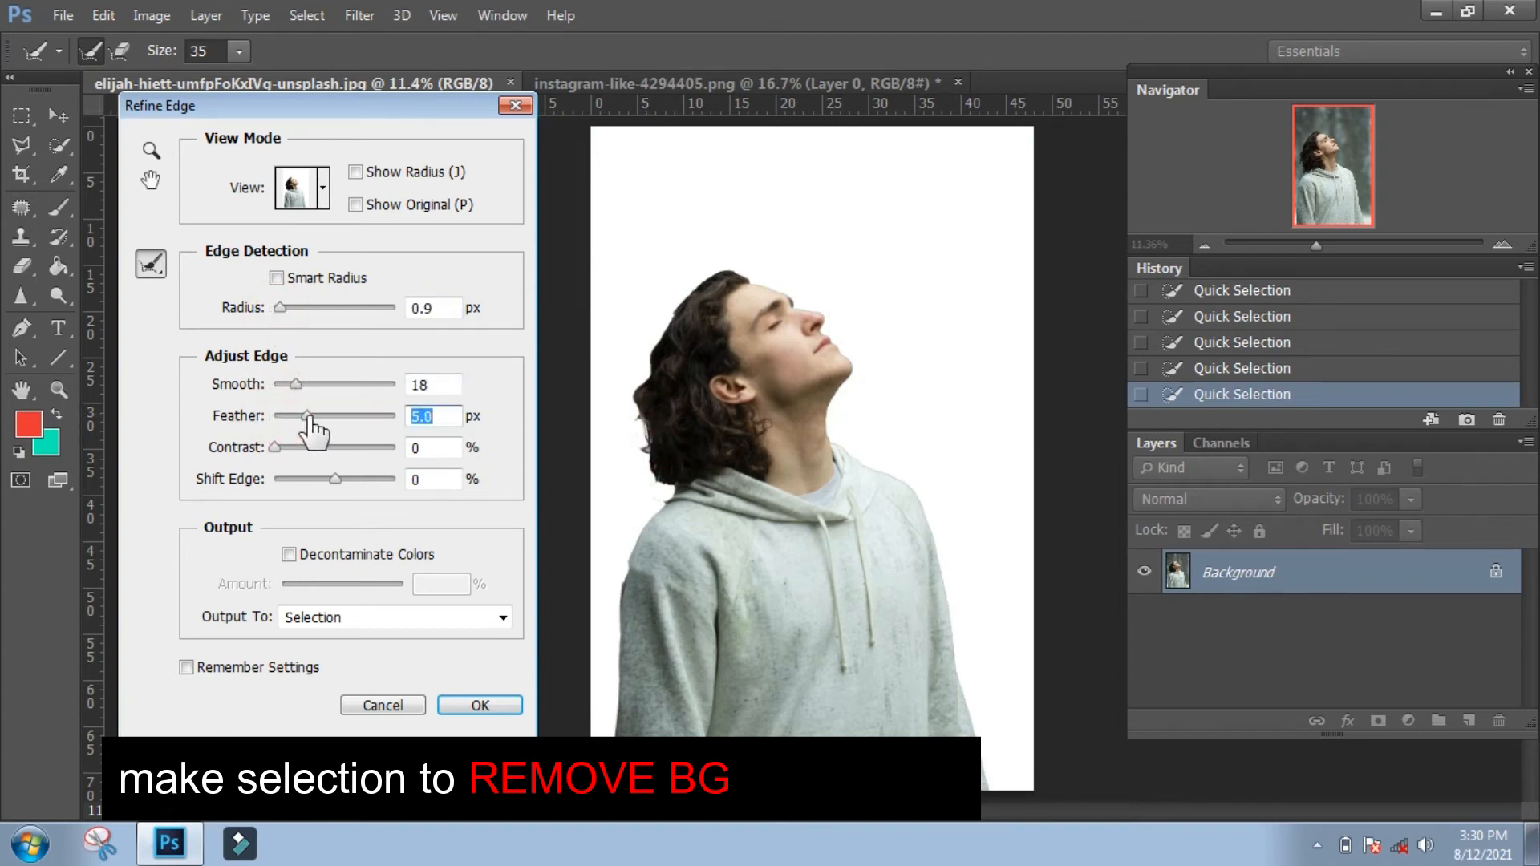
{"action": "left_click", "coordinate": [482, 706]}
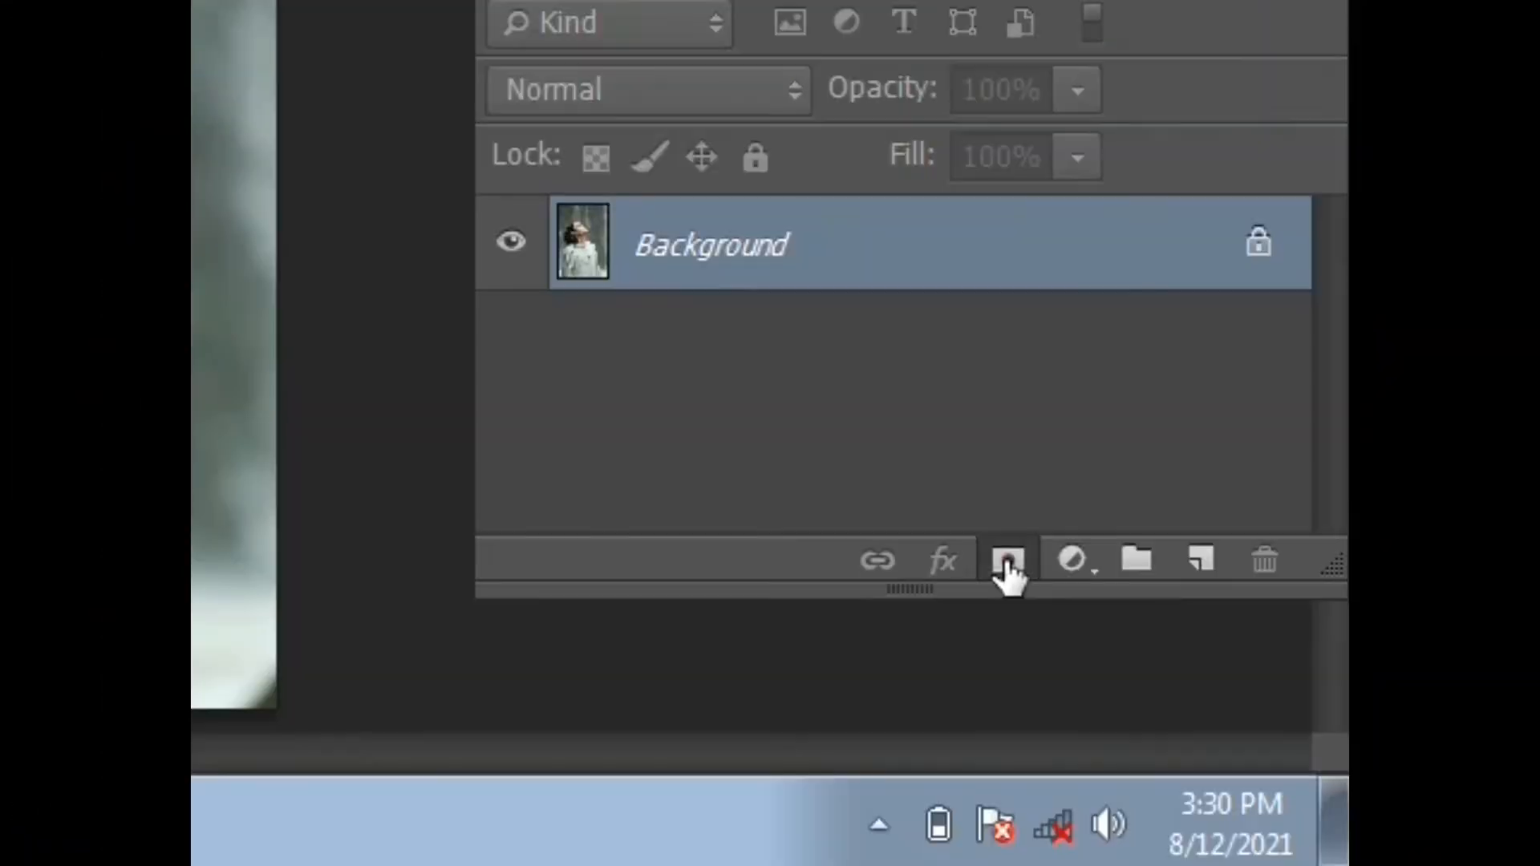
{"action": "left_click", "coordinate": [1008, 564]}
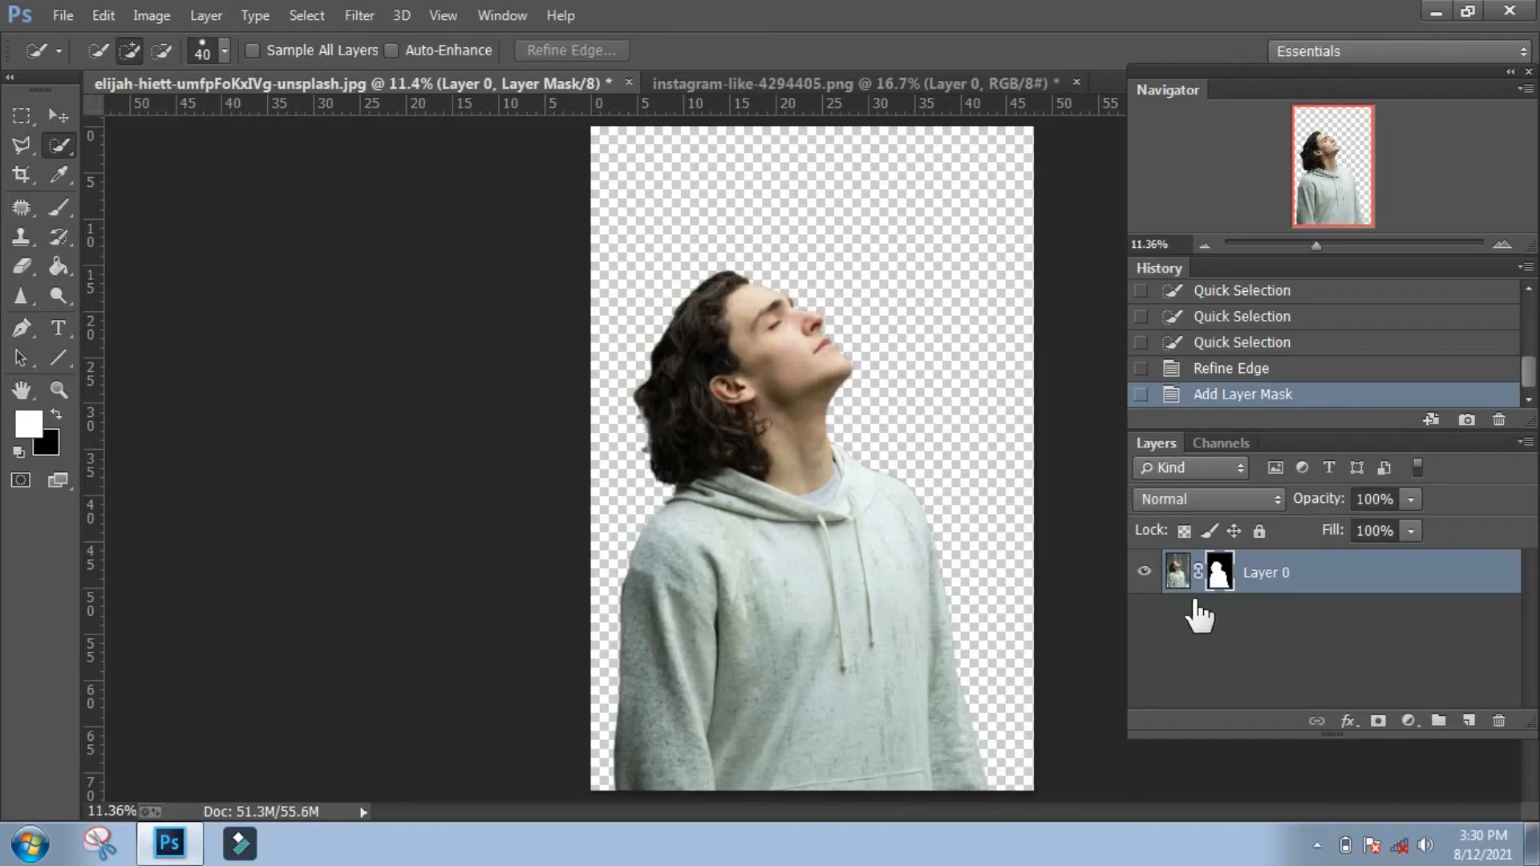
Add a solid color fill layer in dark blue-grey #353540 and place it beneath the man's layer.
{"action": "left_click", "coordinate": [1177, 574]}
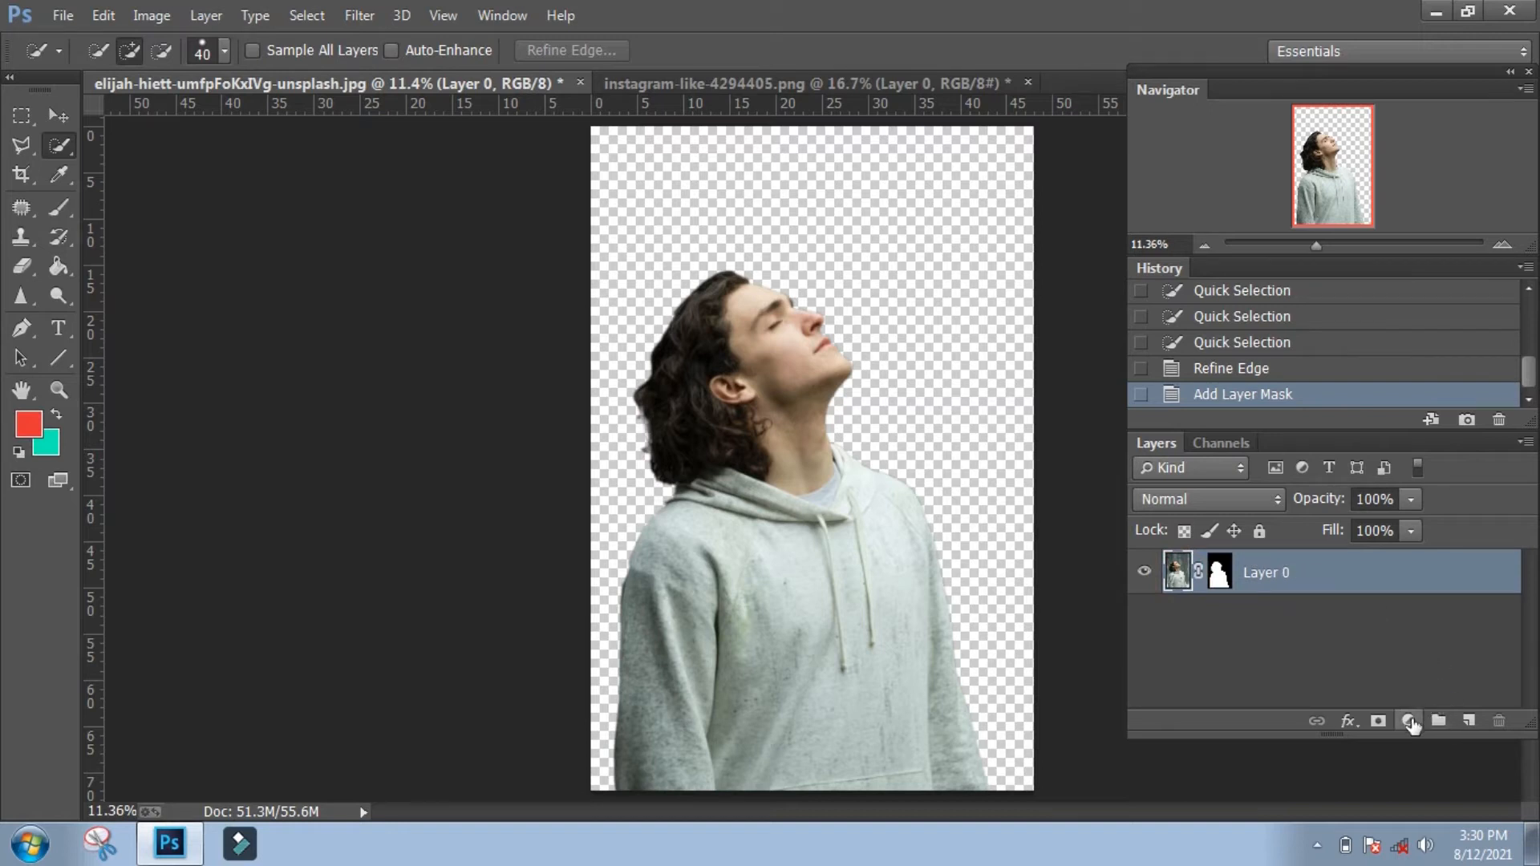
{"action": "left_click", "coordinate": [1410, 722]}
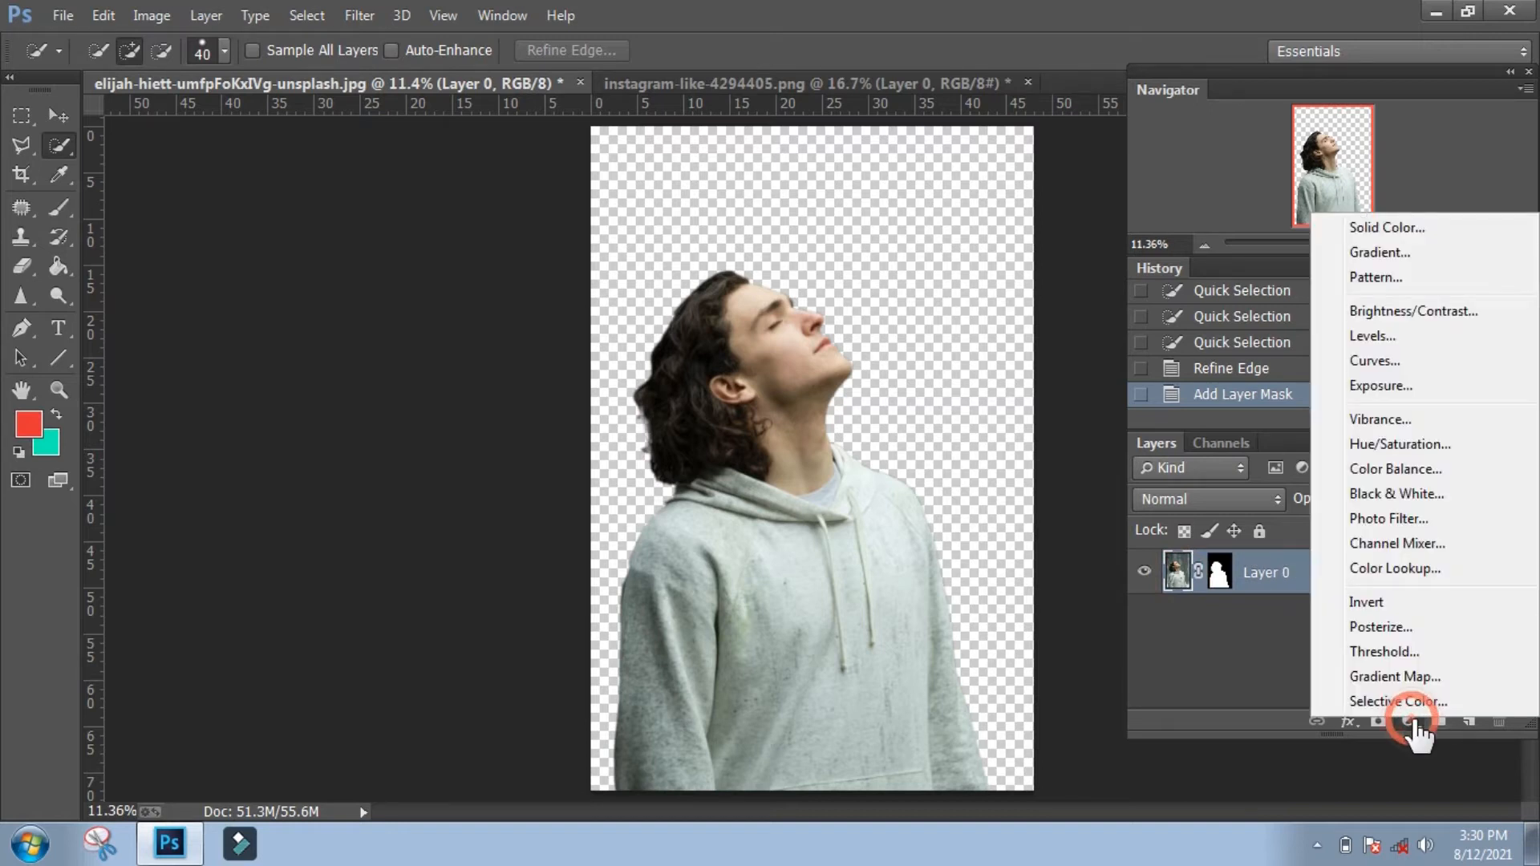
{"action": "left_click", "coordinate": [1408, 230]}
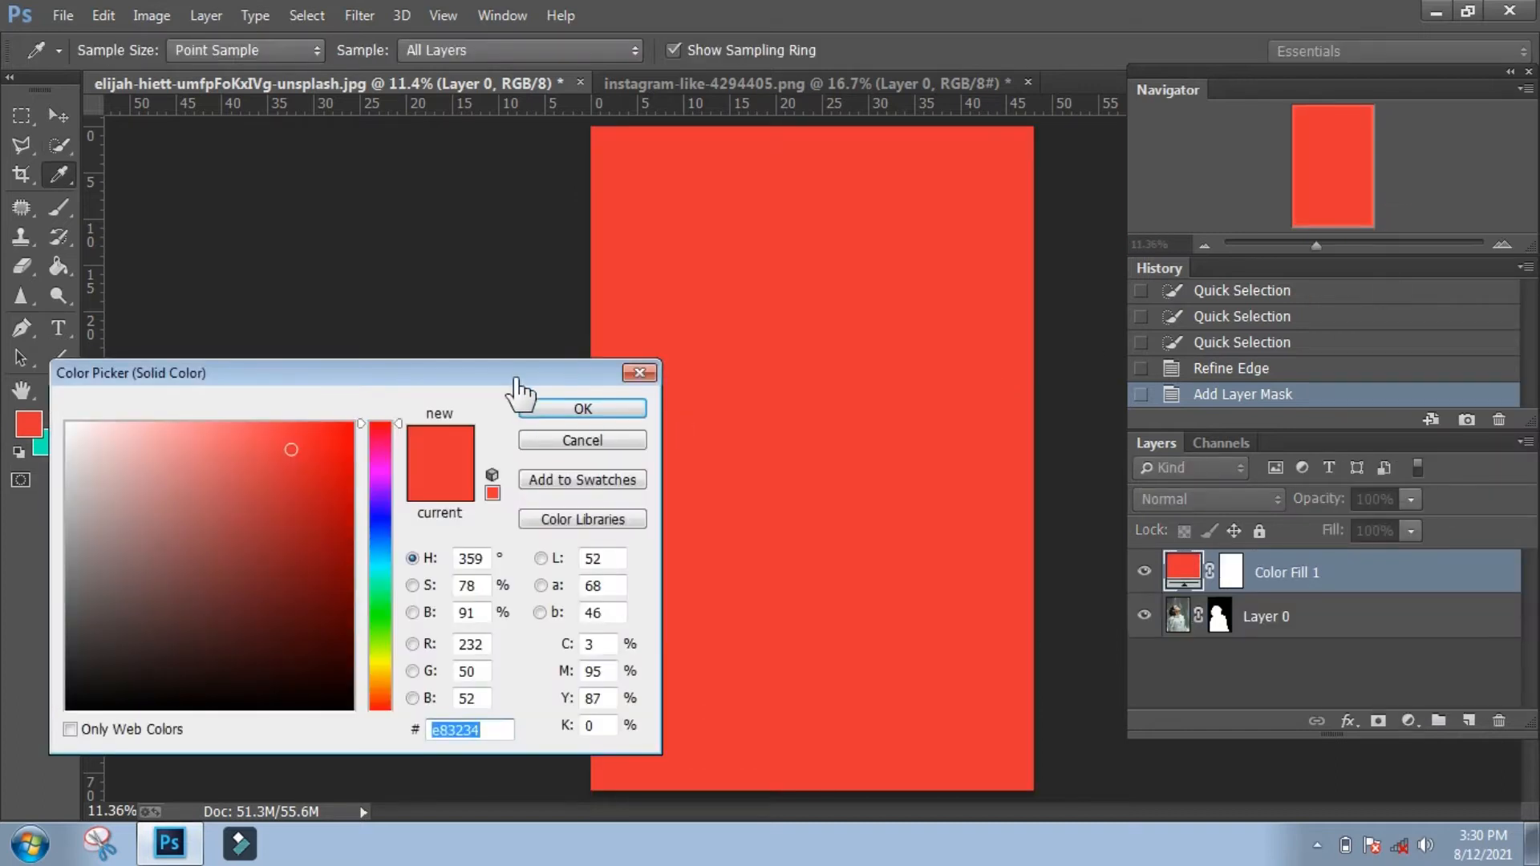
{"action": "left_click_drag", "start_coordinate": [520, 387], "coordinate": [521, 280]}
{"action": "left_click", "coordinate": [381, 407]}
{"action": "left_click", "coordinate": [105, 511]}
{"action": "mouse_move", "coordinate": [106, 511]}
{"action": "left_mouse_down"}
{"action": "mouse_move", "coordinate": [104, 491]}
{"action": "mouse_move", "coordinate": [116, 530]}
{"action": "left_mouse_up"}
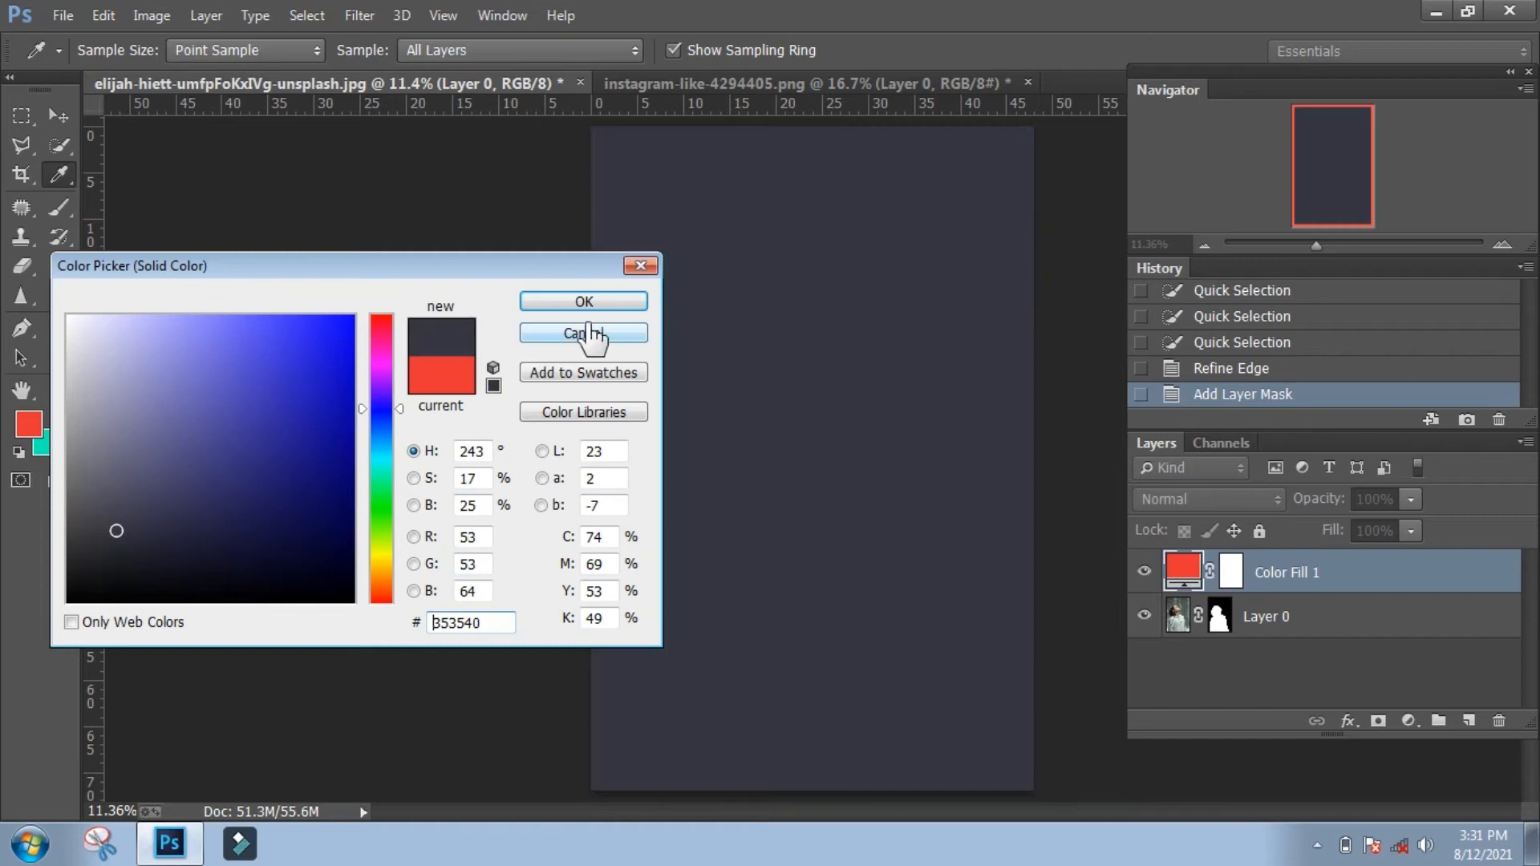
{"action": "left_click", "coordinate": [601, 309]}
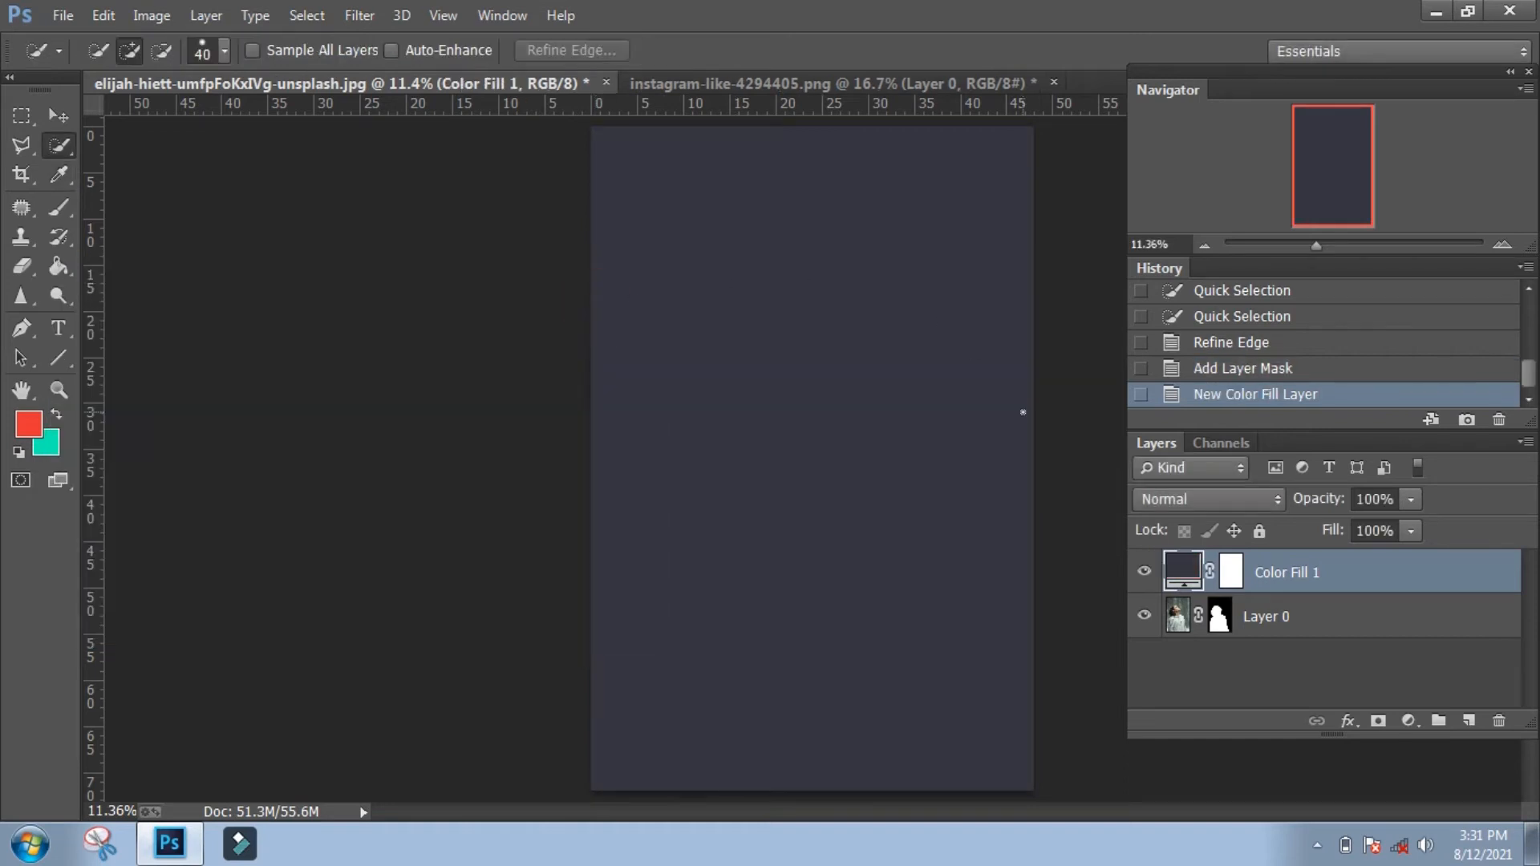
{"action": "left_click_drag", "start_coordinate": [1283, 582], "coordinate": [1286, 642]}
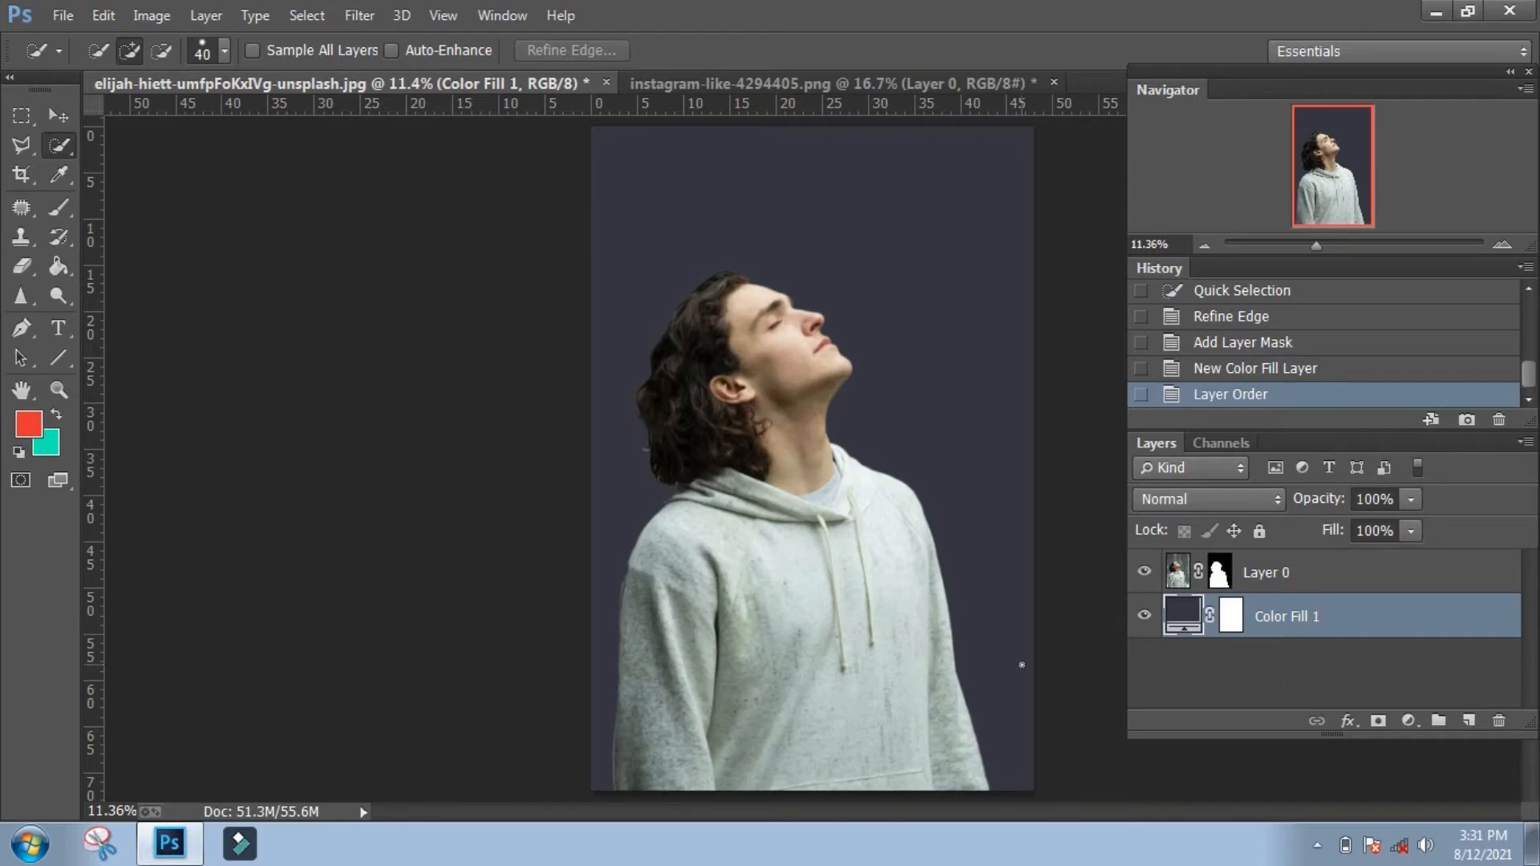
Add a Levels adjustment clipped to the man's layer and darken its midtones to 0.58.
{"action": "left_click", "coordinate": [1176, 572]}
{"action": "left_click", "coordinate": [1176, 575]}
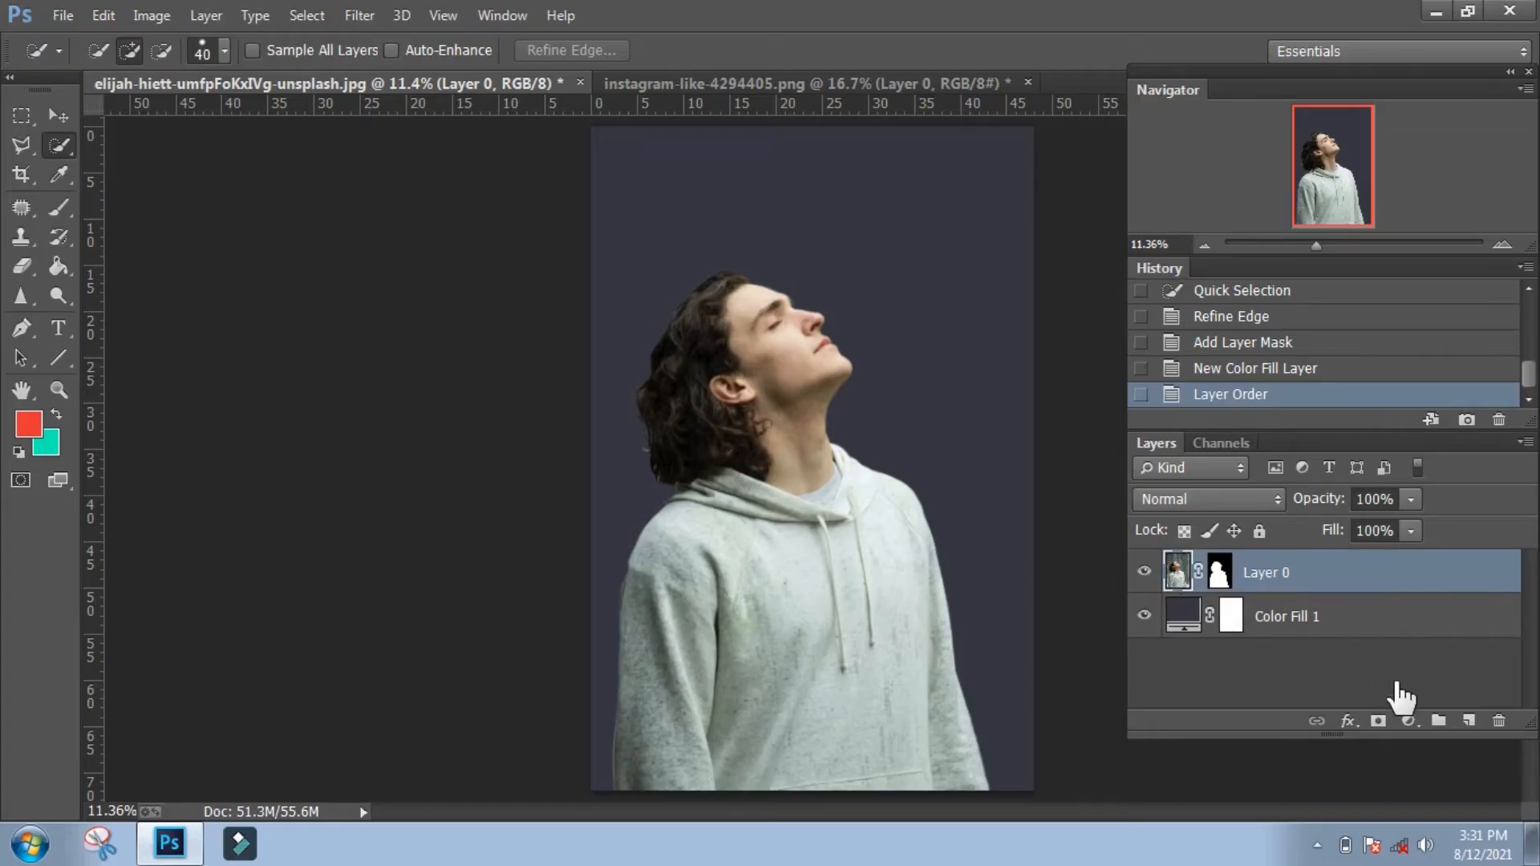
{"action": "left_click", "coordinate": [1407, 722]}
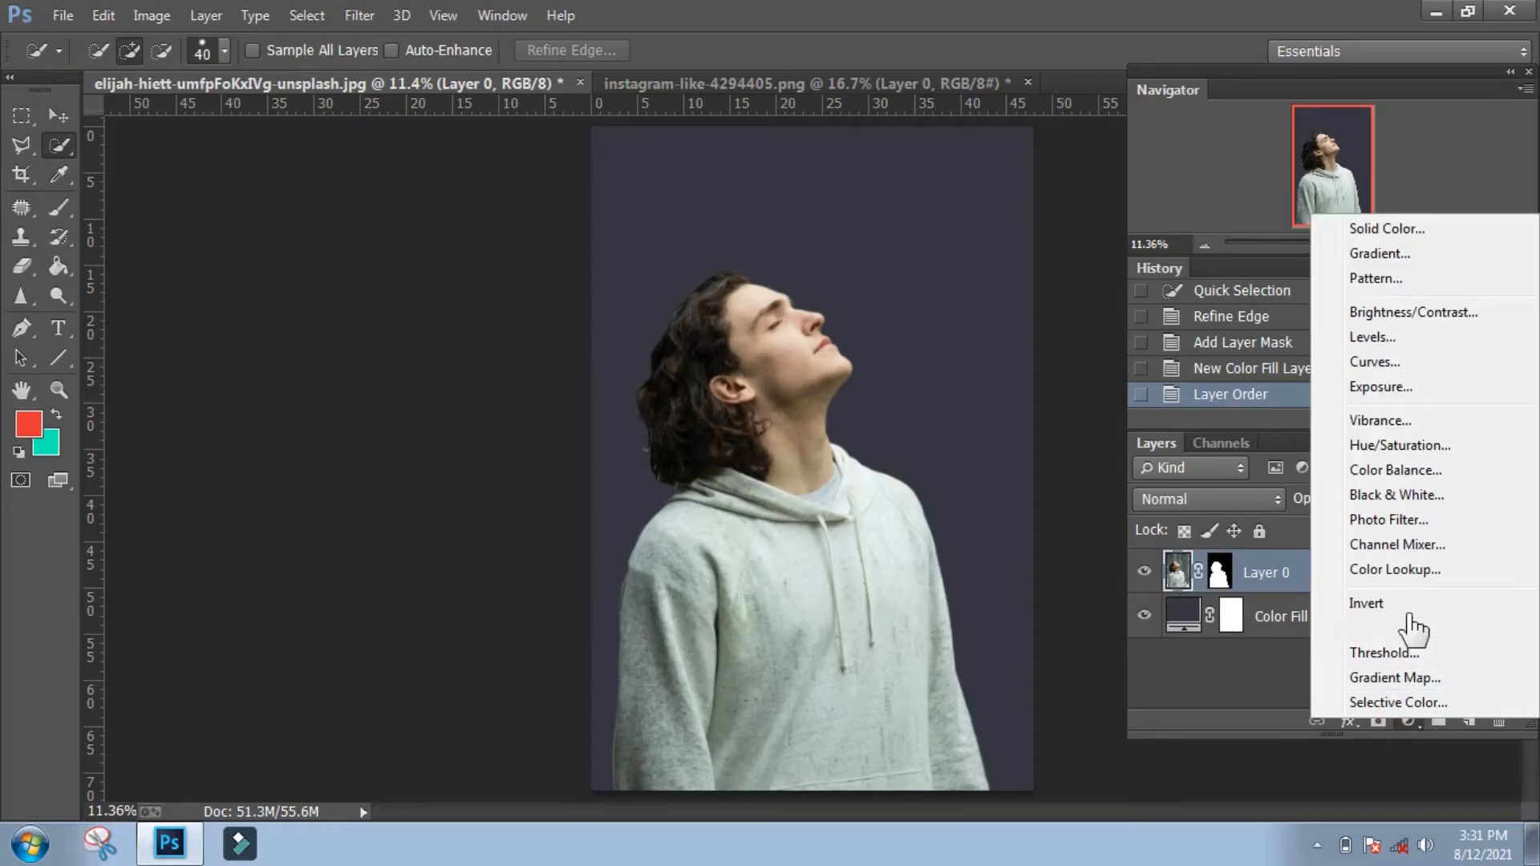
{"action": "left_click", "coordinate": [1408, 340]}
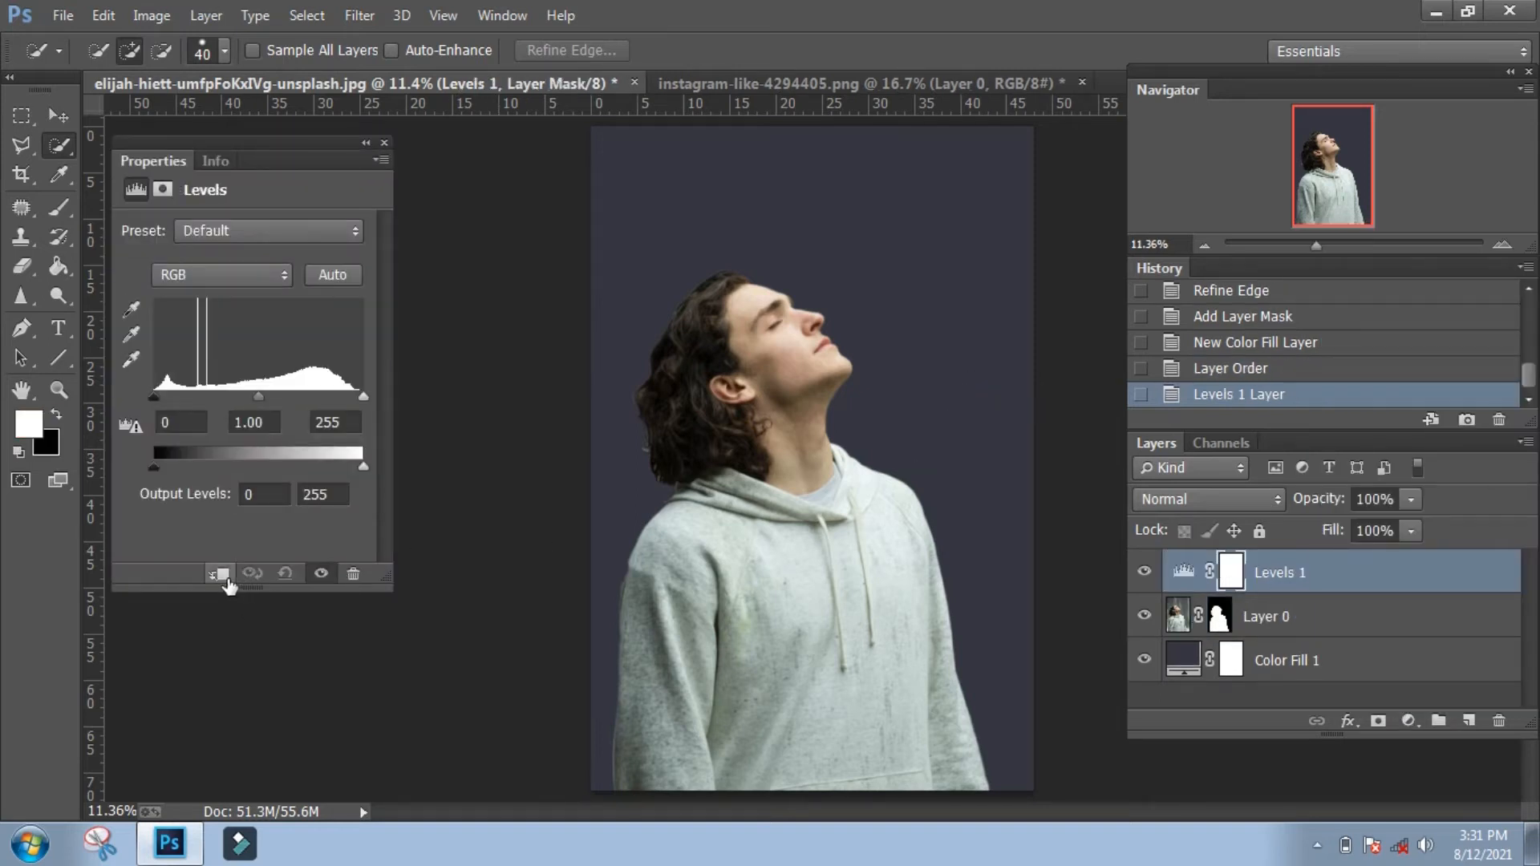
{"action": "left_click", "coordinate": [221, 574]}
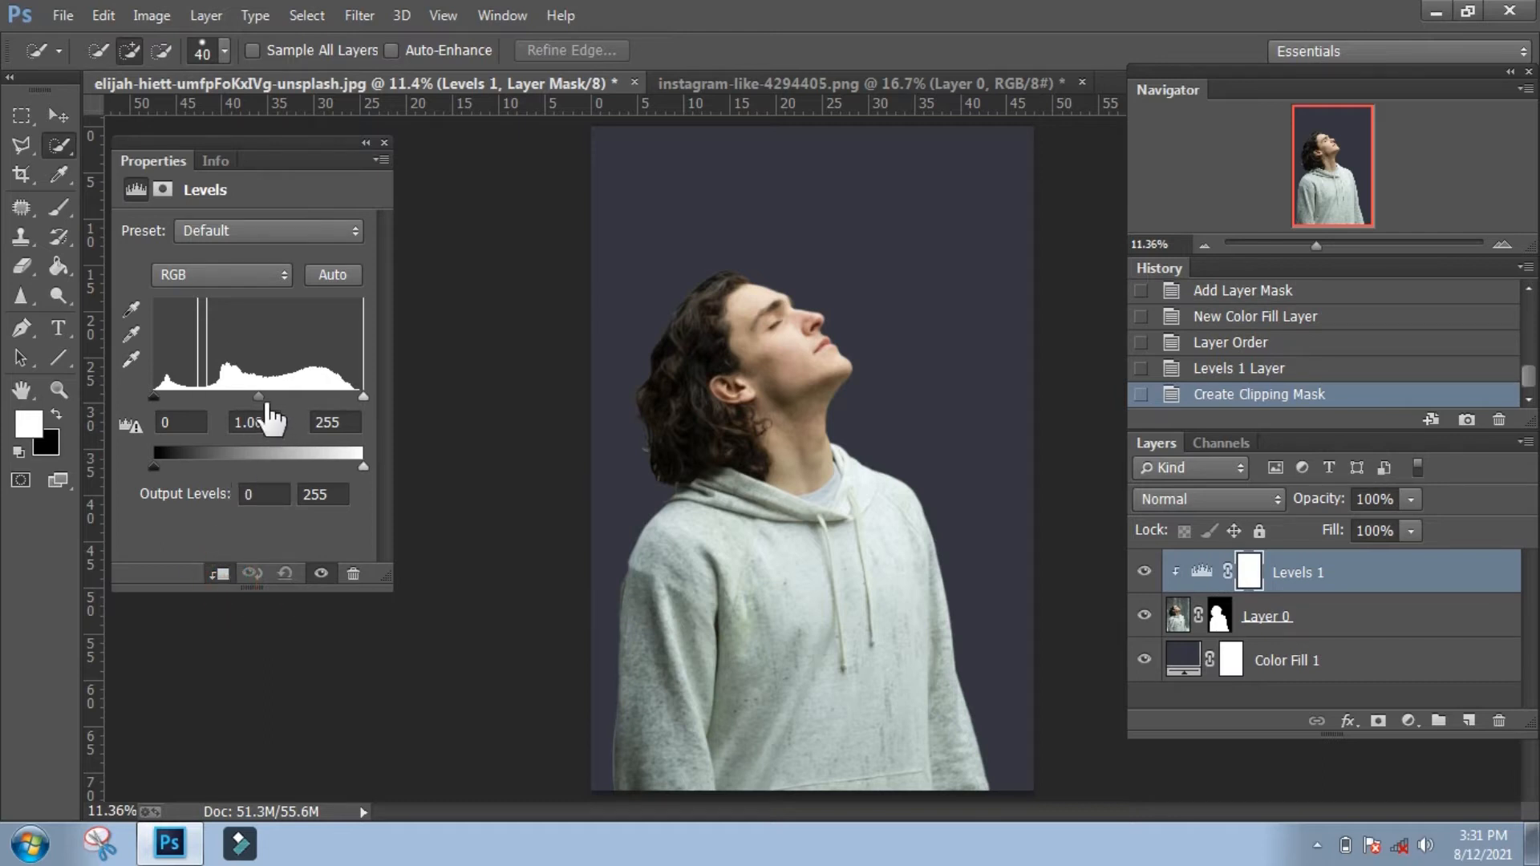
{"action": "left_click_drag", "start_coordinate": [270, 409], "coordinate": [298, 408]}
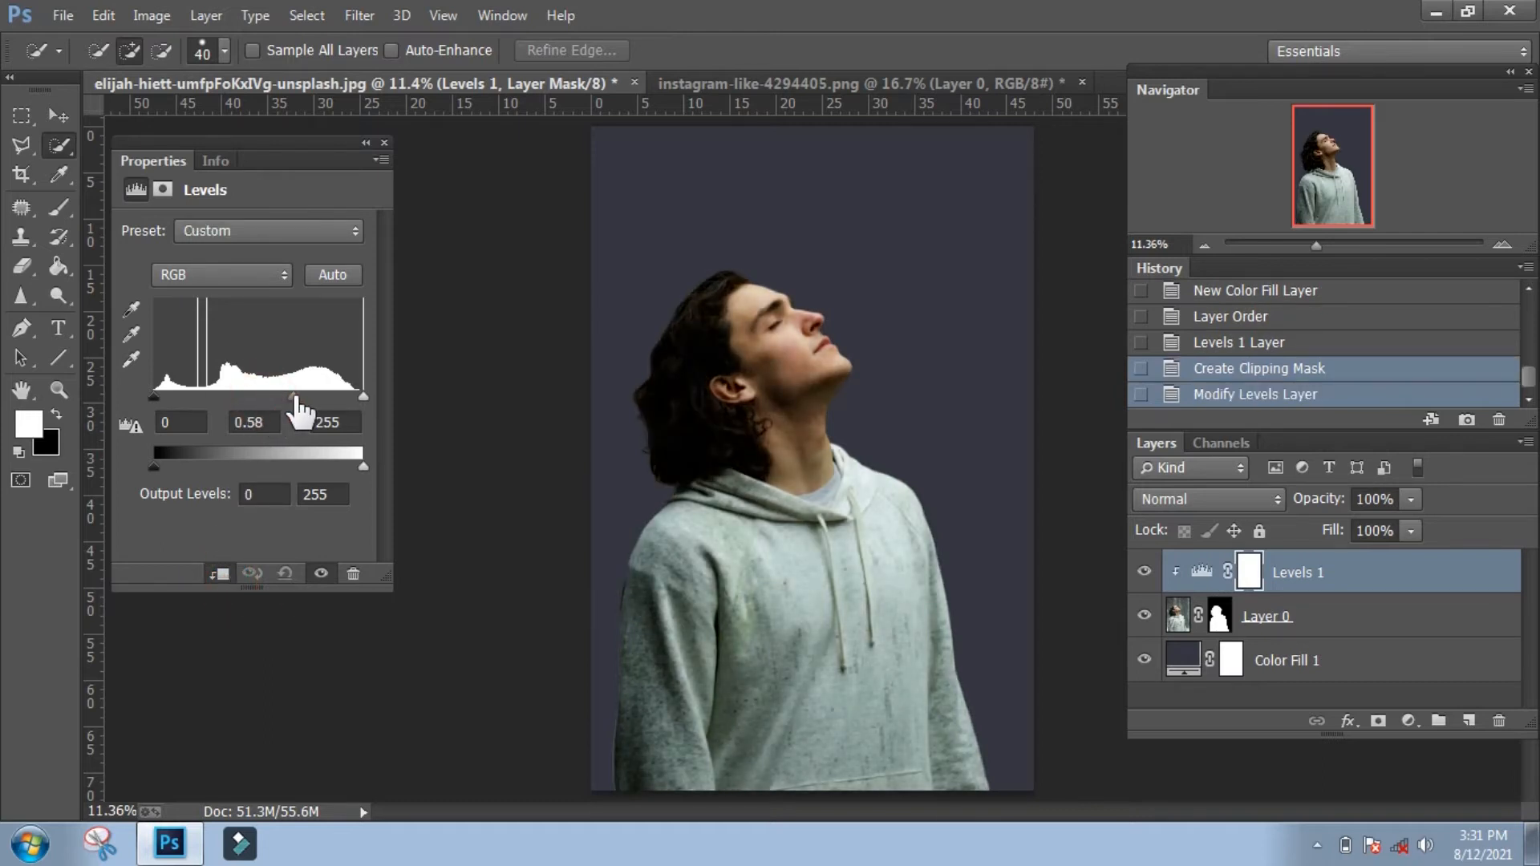
{"action": "left_click", "coordinate": [385, 142]}
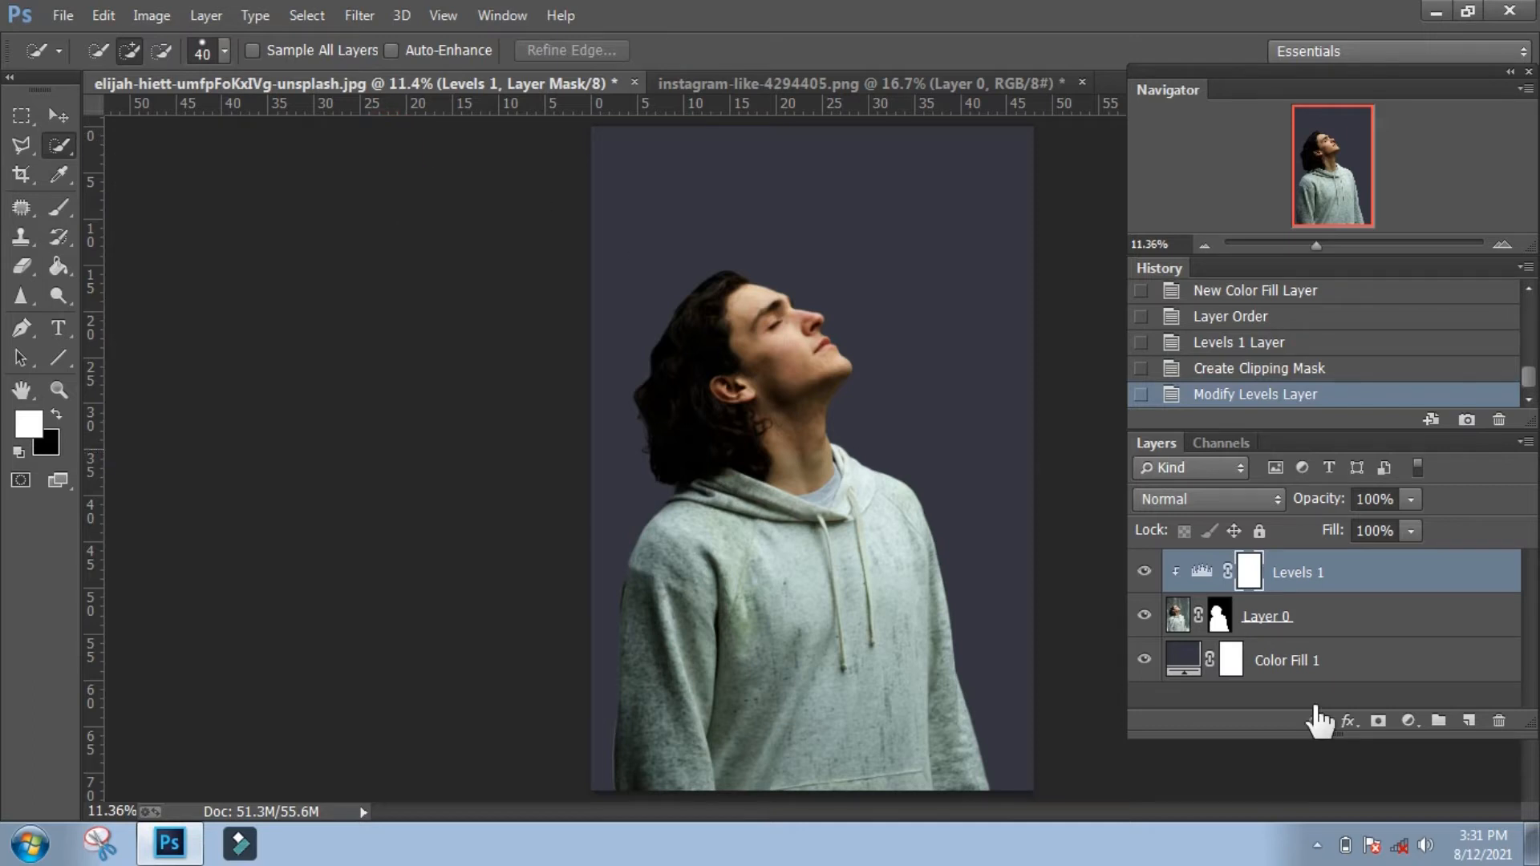
Add a clipped Curves adjustment above Levels, lowering the white end point and pulling the midtones down at input 125.
{"action": "left_click", "coordinate": [1409, 721]}
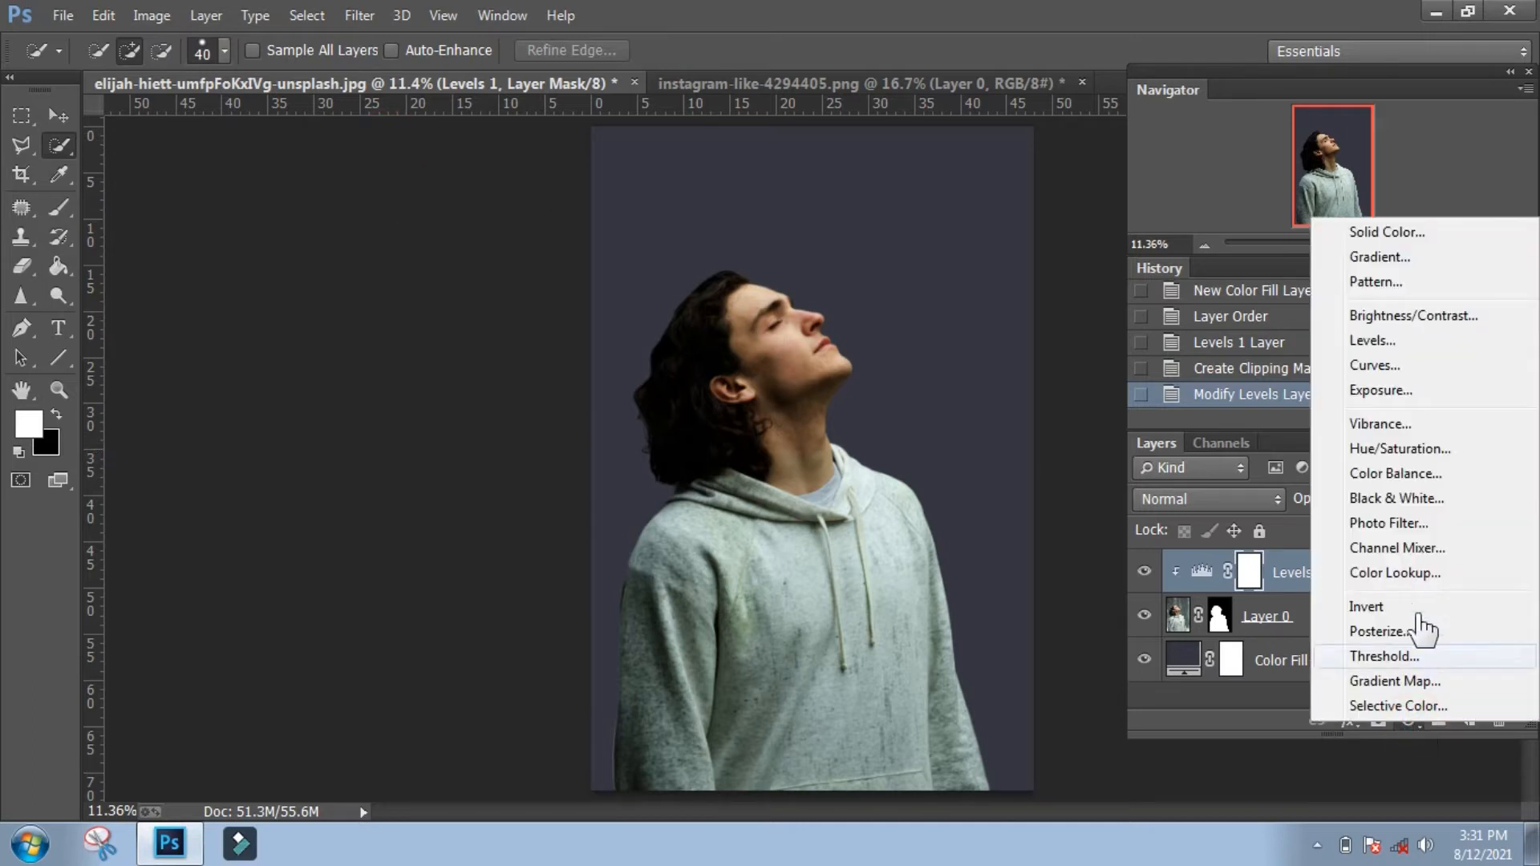
{"action": "left_click", "coordinate": [1422, 368]}
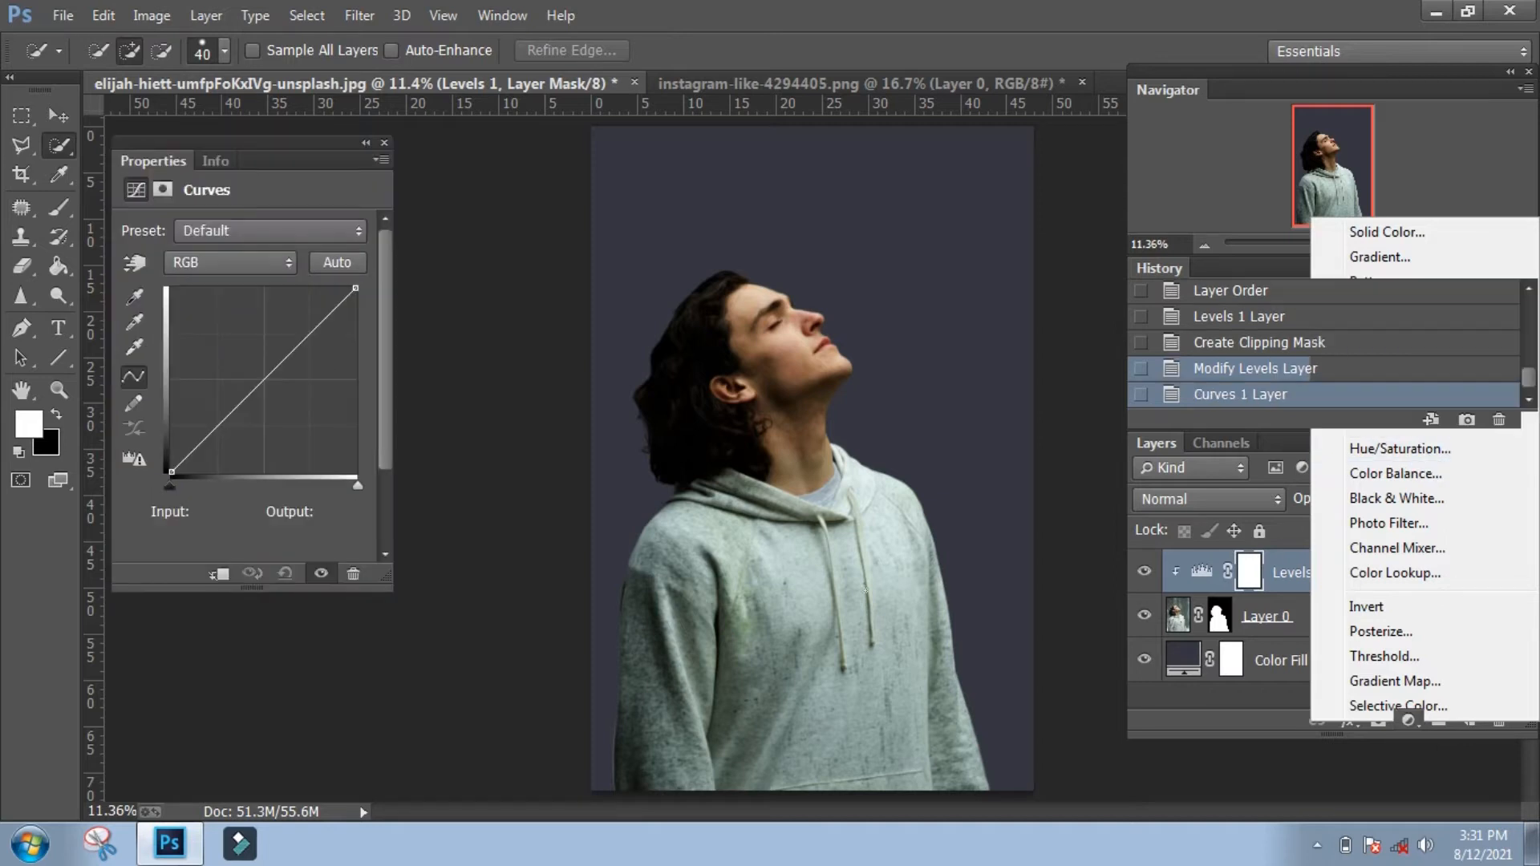
{"action": "left_click", "coordinate": [229, 578]}
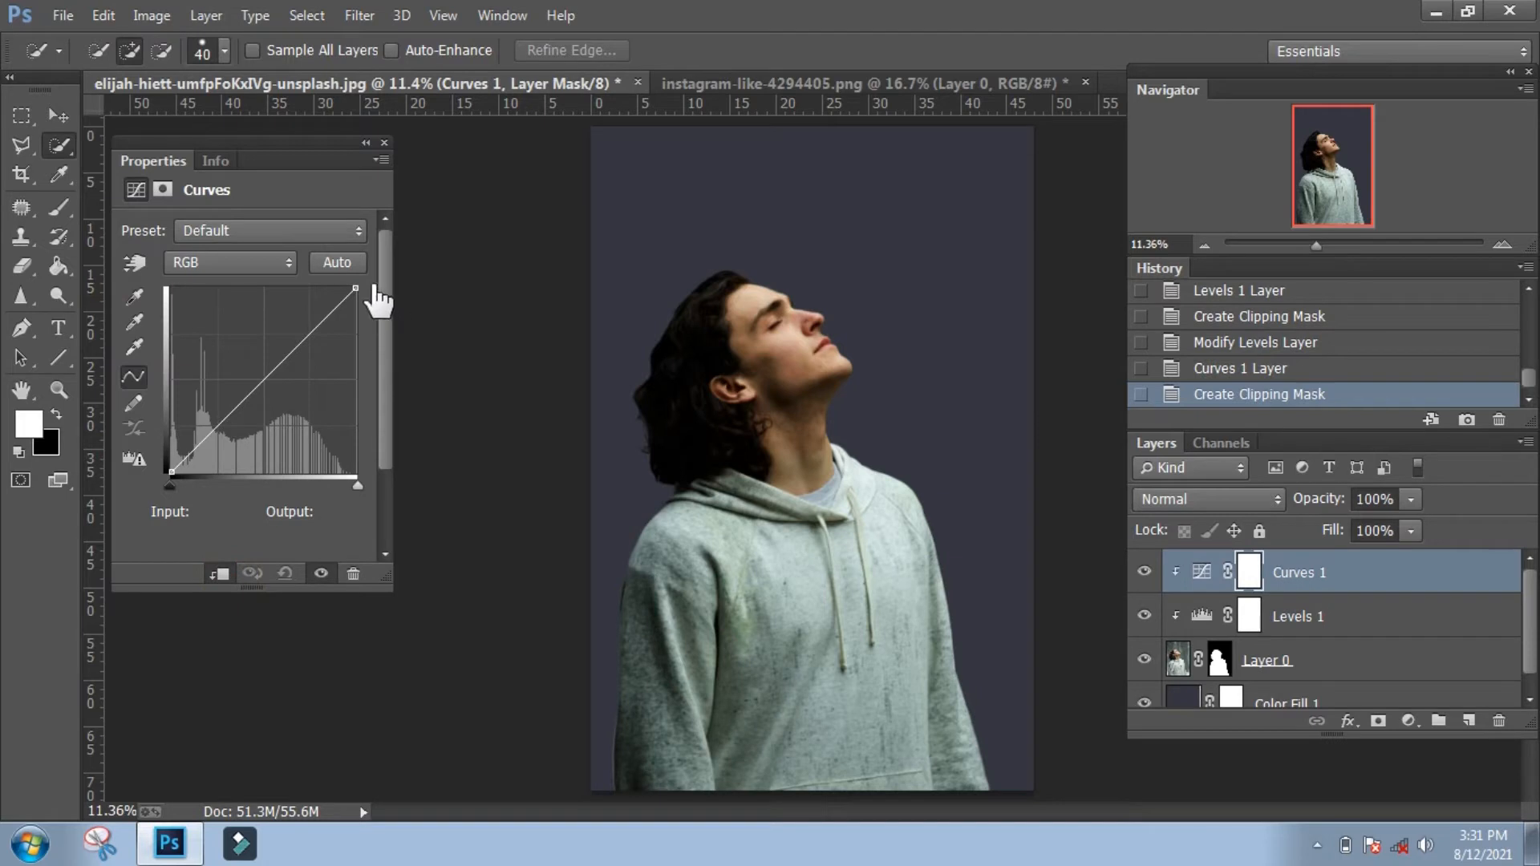
{"action": "left_click_drag", "start_coordinate": [354, 289], "coordinate": [354, 375]}
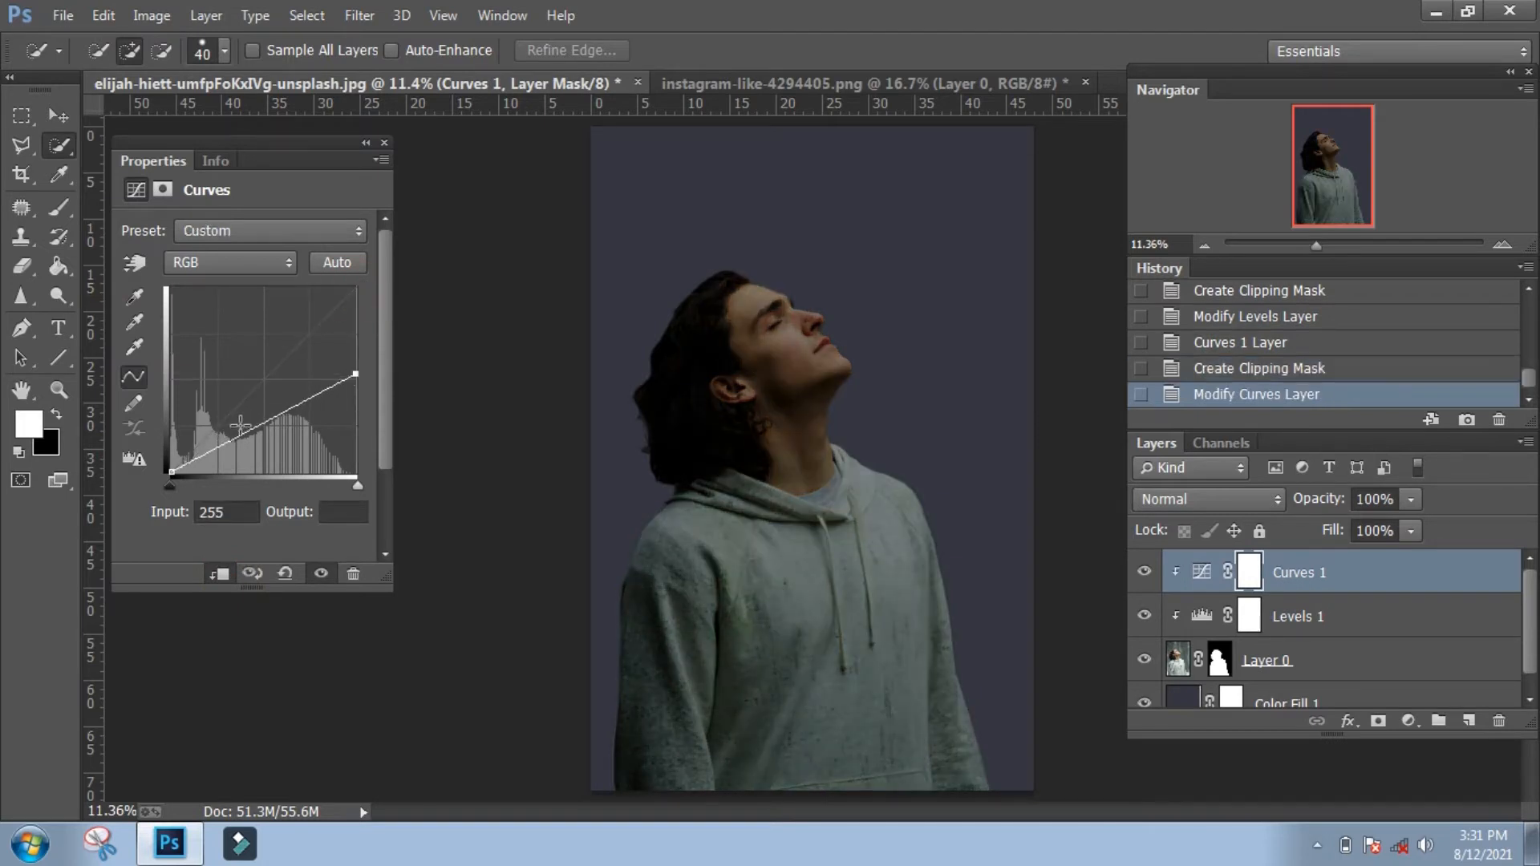
{"action": "left_click_drag", "start_coordinate": [240, 439], "coordinate": [262, 441]}
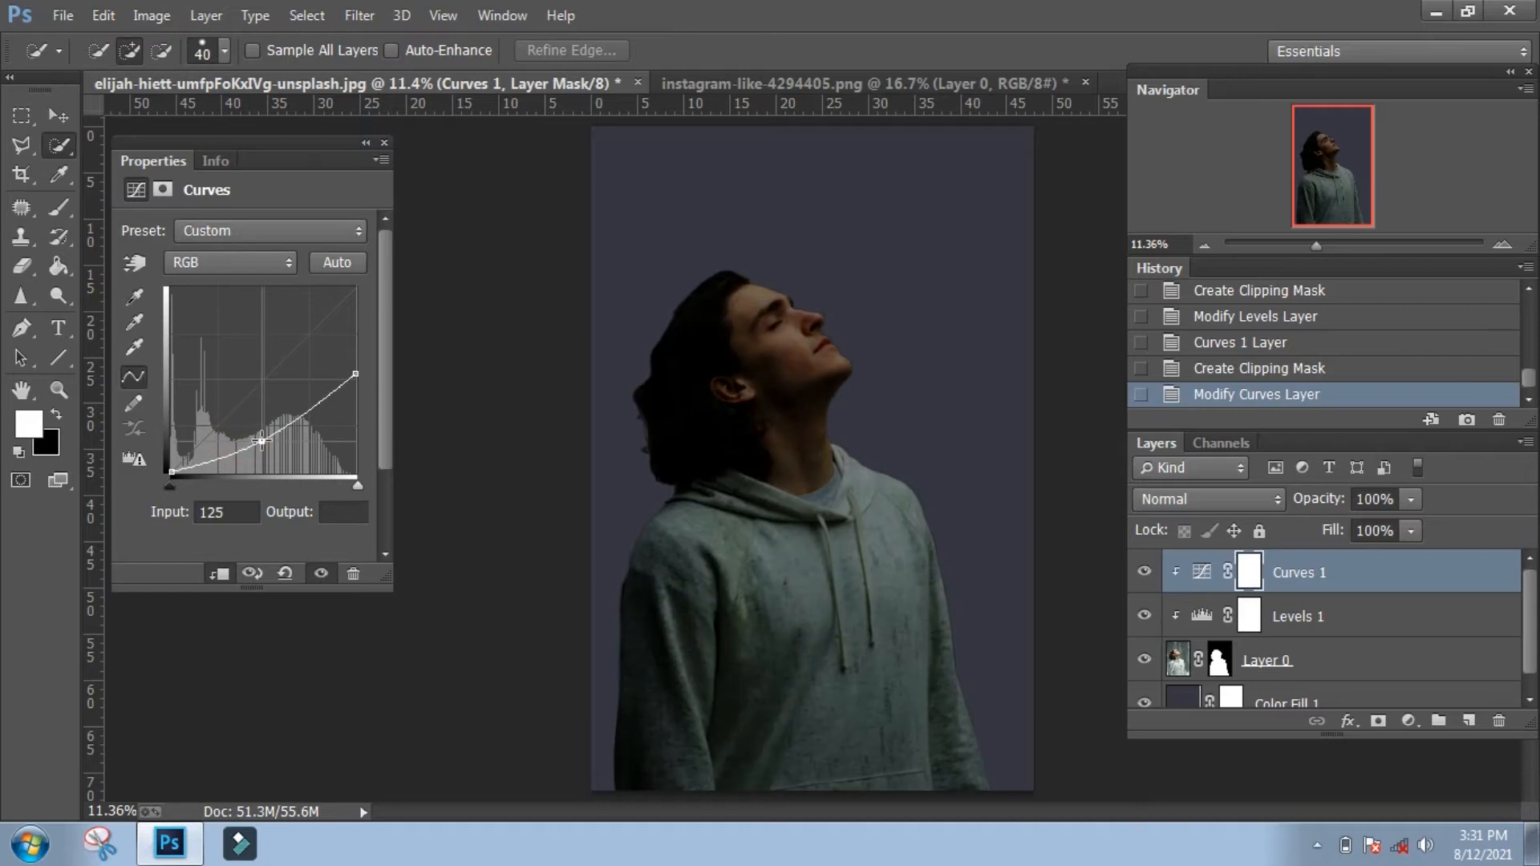
{"action": "left_click", "coordinate": [385, 141]}
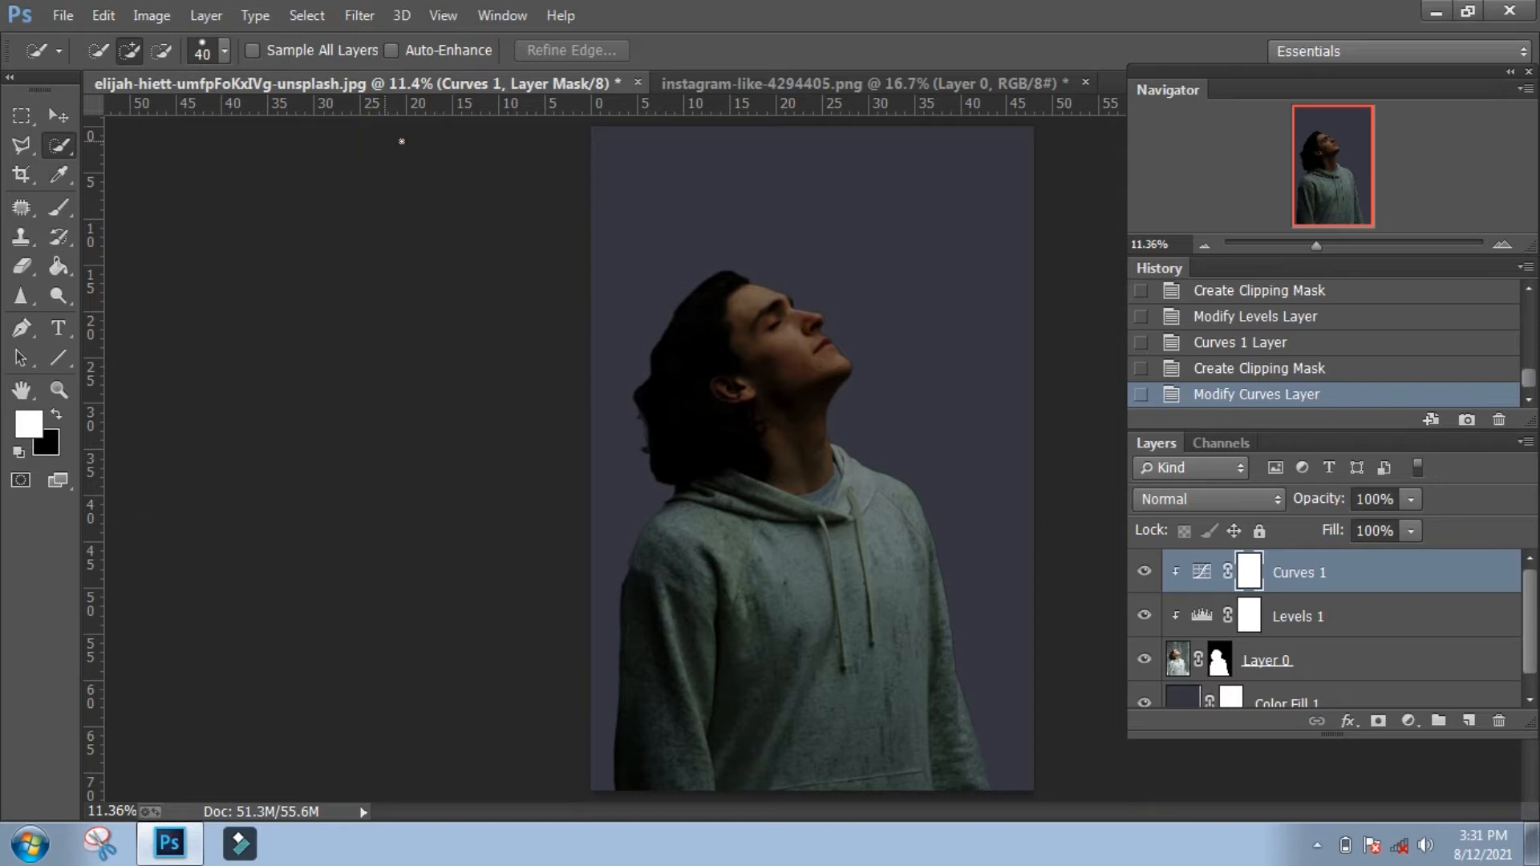
Merge the Curves, Levels and masked man layers into a single layer.
{"action": "left_click", "coordinate": [1275, 660], "text": "shift"}
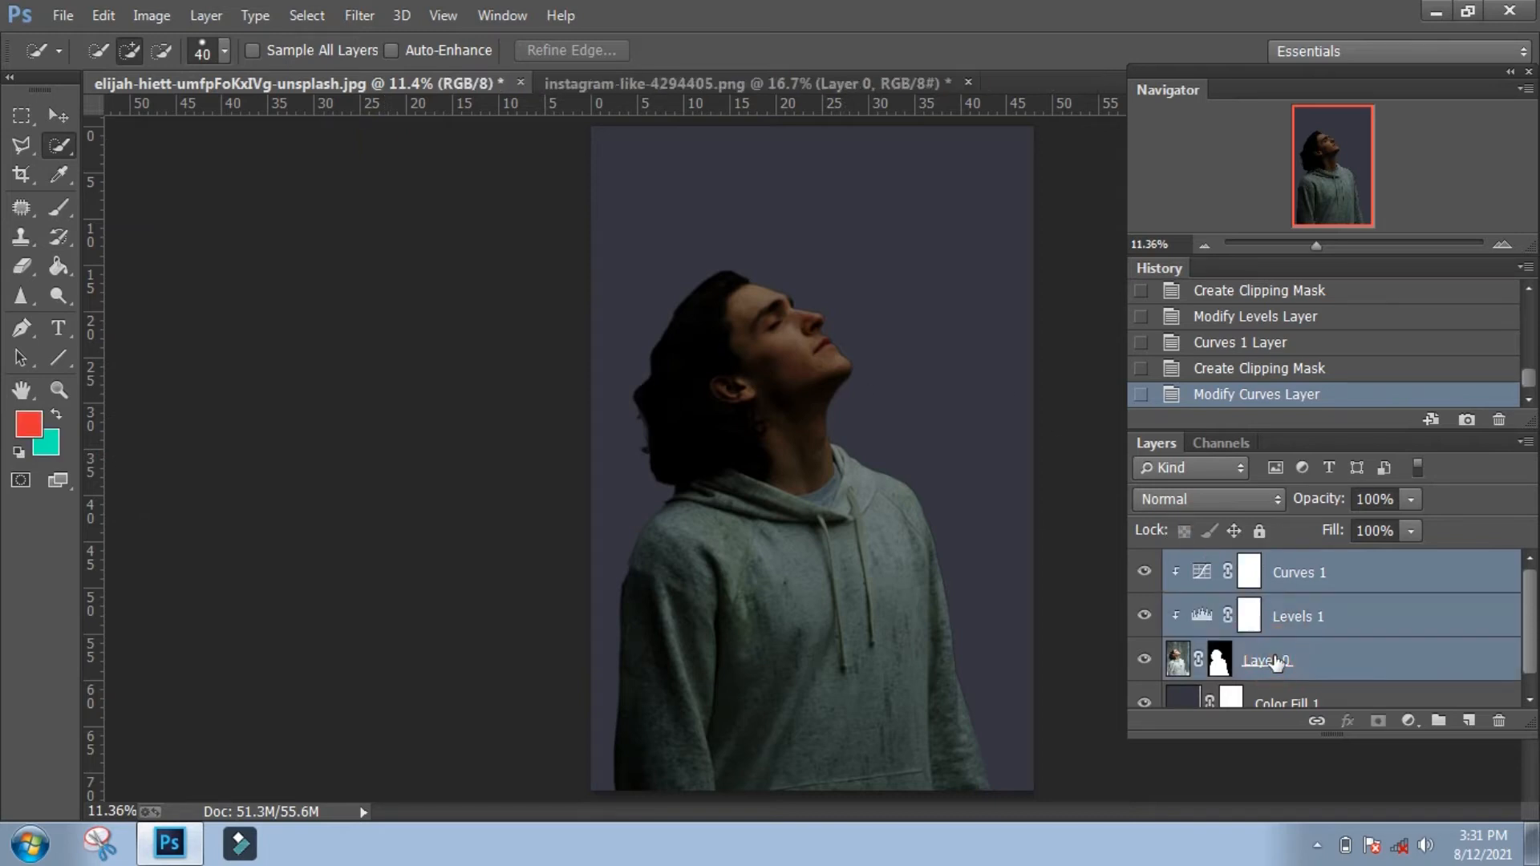
{"action": "key", "text": "ctrl+e"}
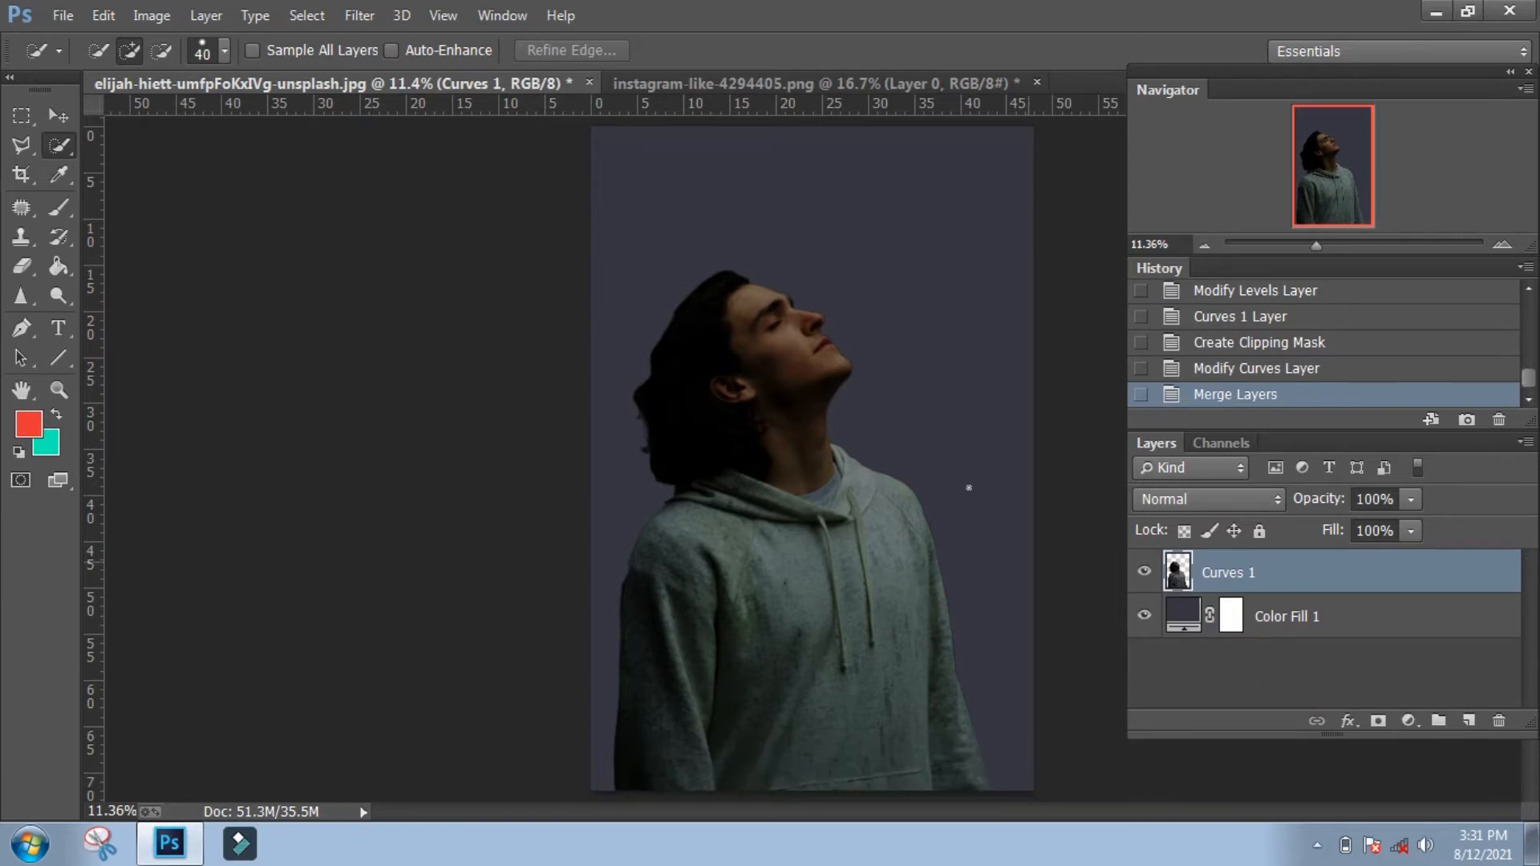
Copy the heart like icon from the Instagram icons image into the man's photo, placing it in front of his upturned face.
{"action": "left_click", "coordinate": [864, 84]}
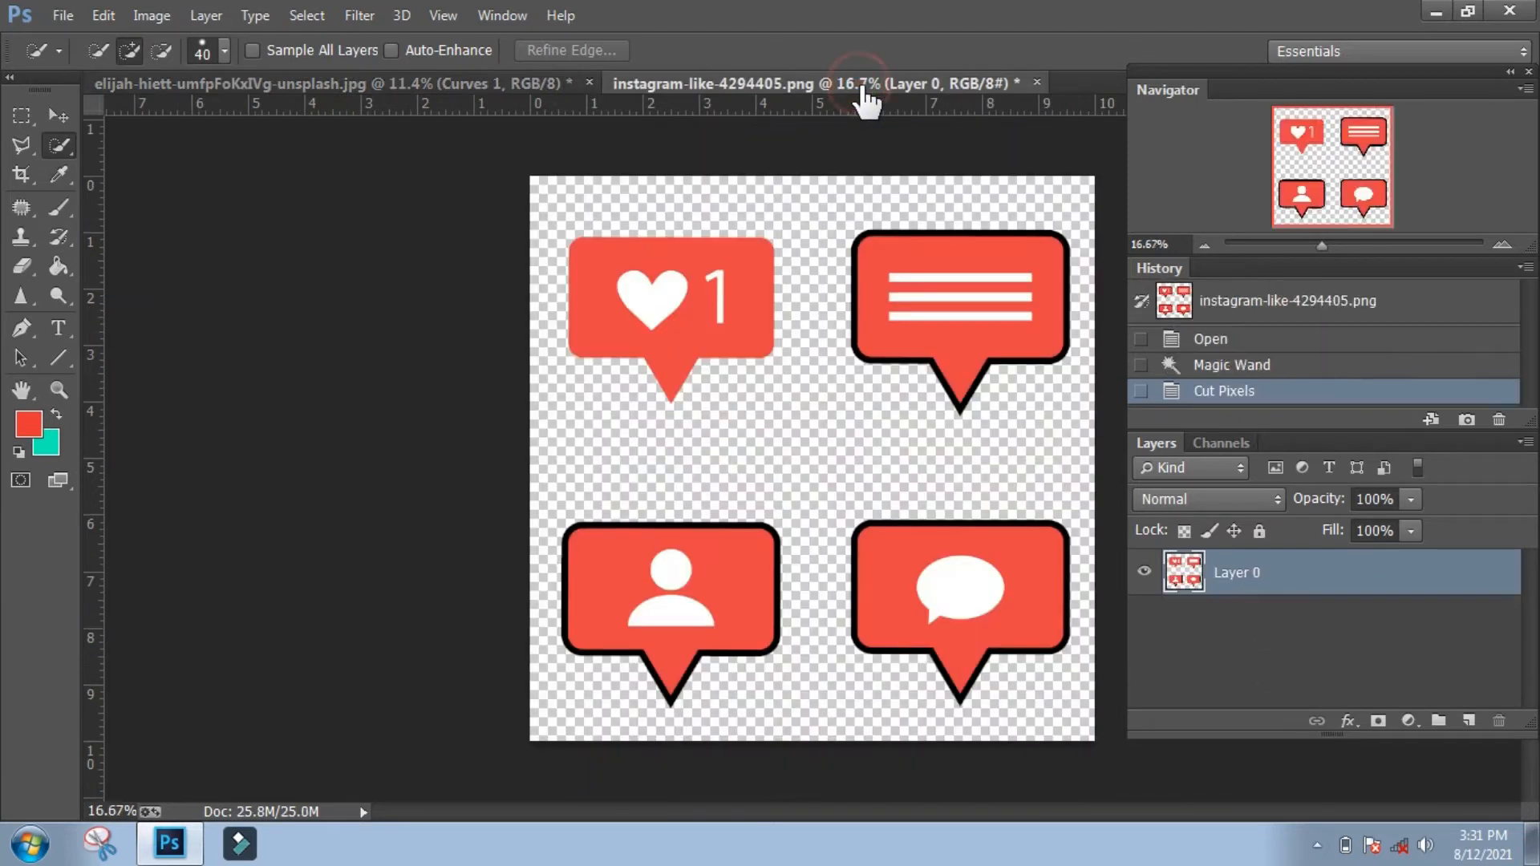
{"action": "key", "text": "m"}
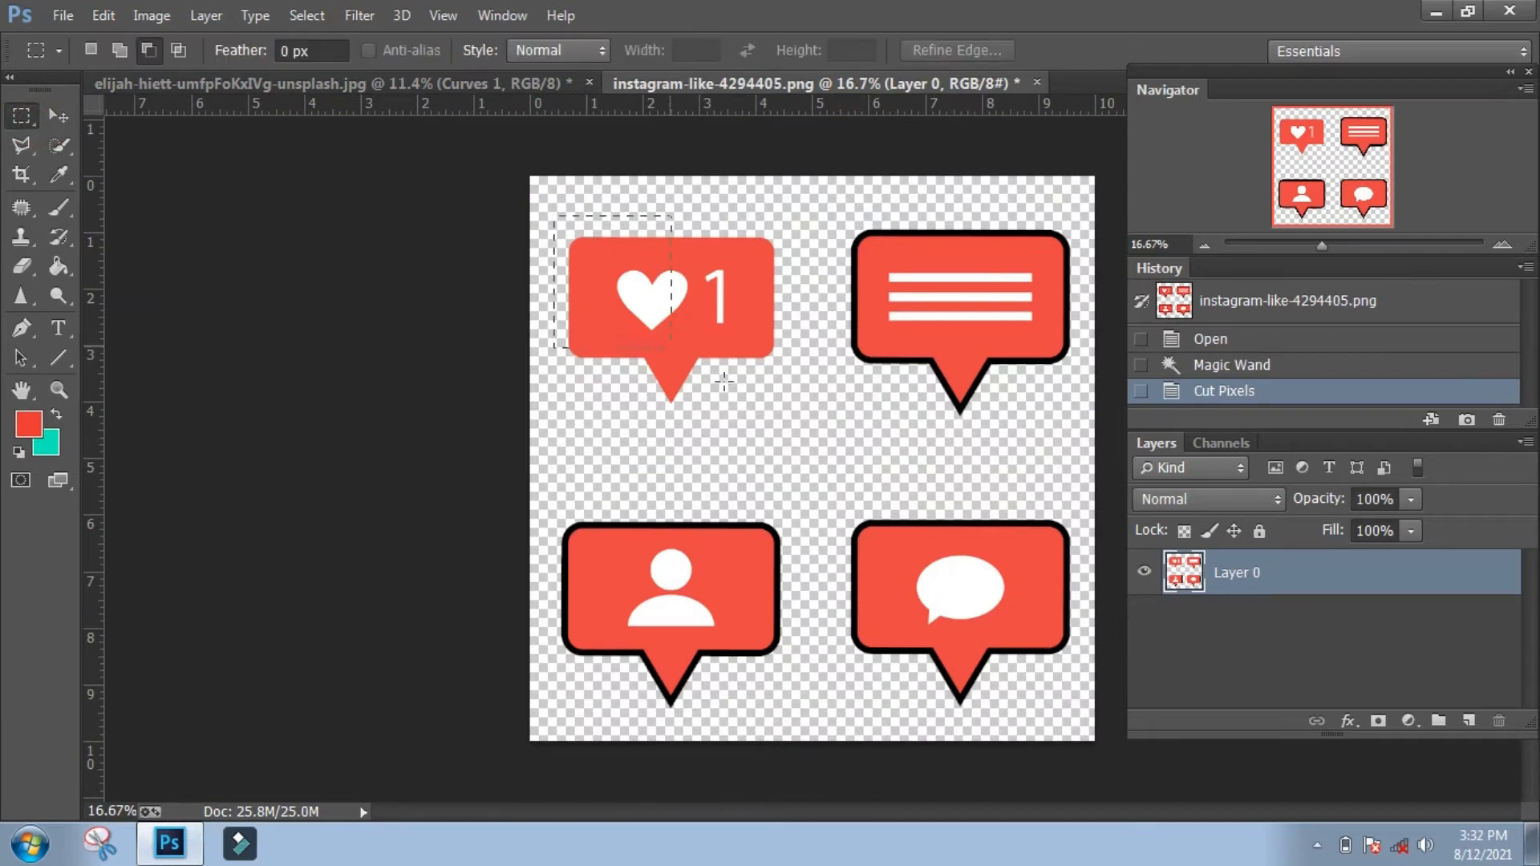
{"action": "left_click_drag", "start_coordinate": [554, 215], "coordinate": [801, 433]}
{"action": "key", "text": "v"}
{"action": "left_click_drag", "start_coordinate": [560, 275], "coordinate": [926, 278]}
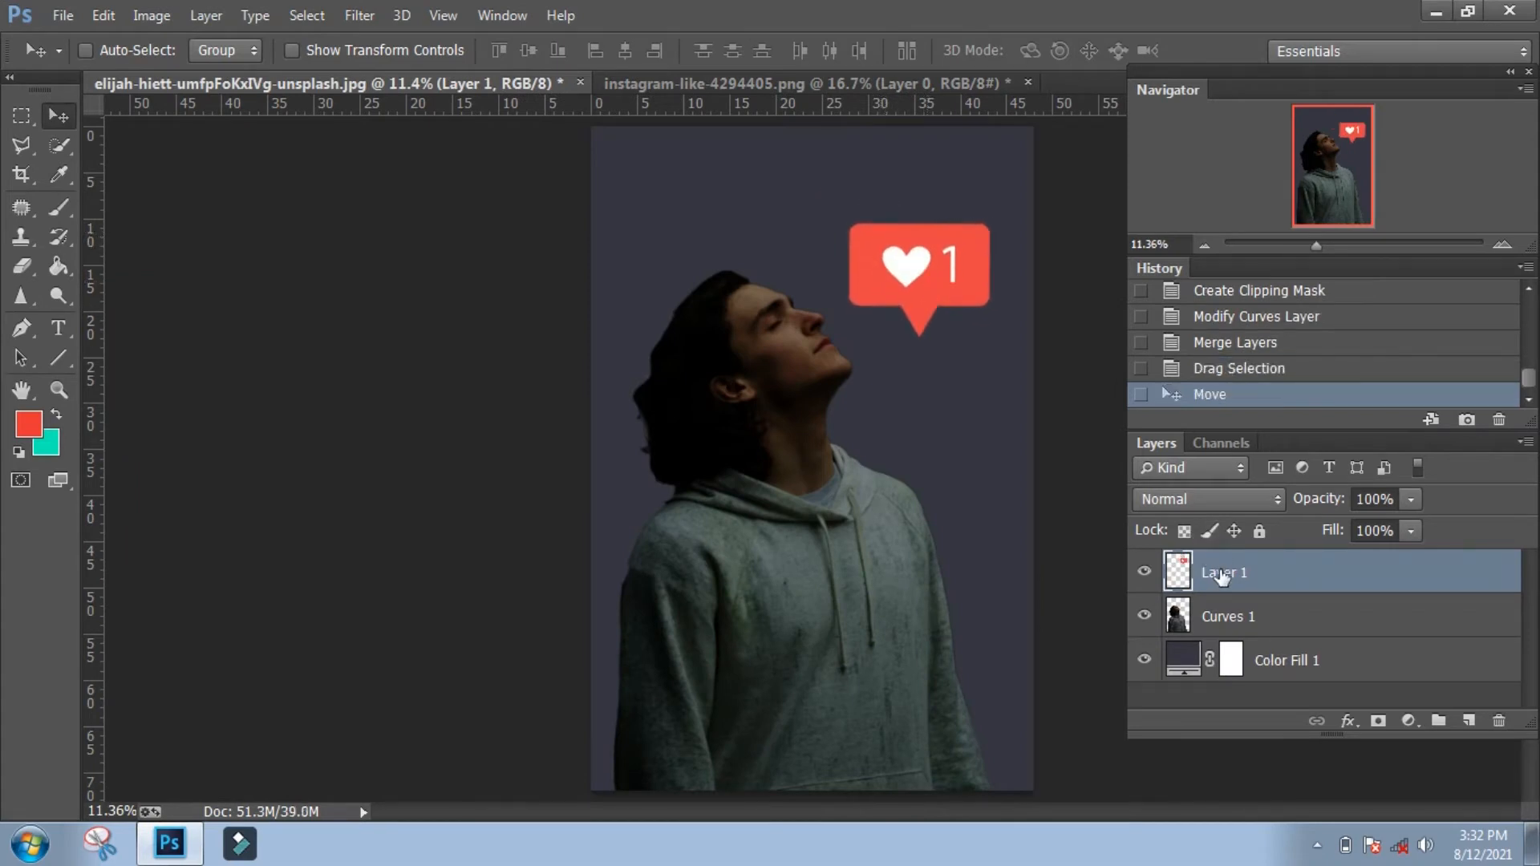
Duplicate the like icon's layer and apply a Gaussian Blur with a 140.5-pixel radius to the lower copy.
{"action": "key", "text": "ctrl+j"}
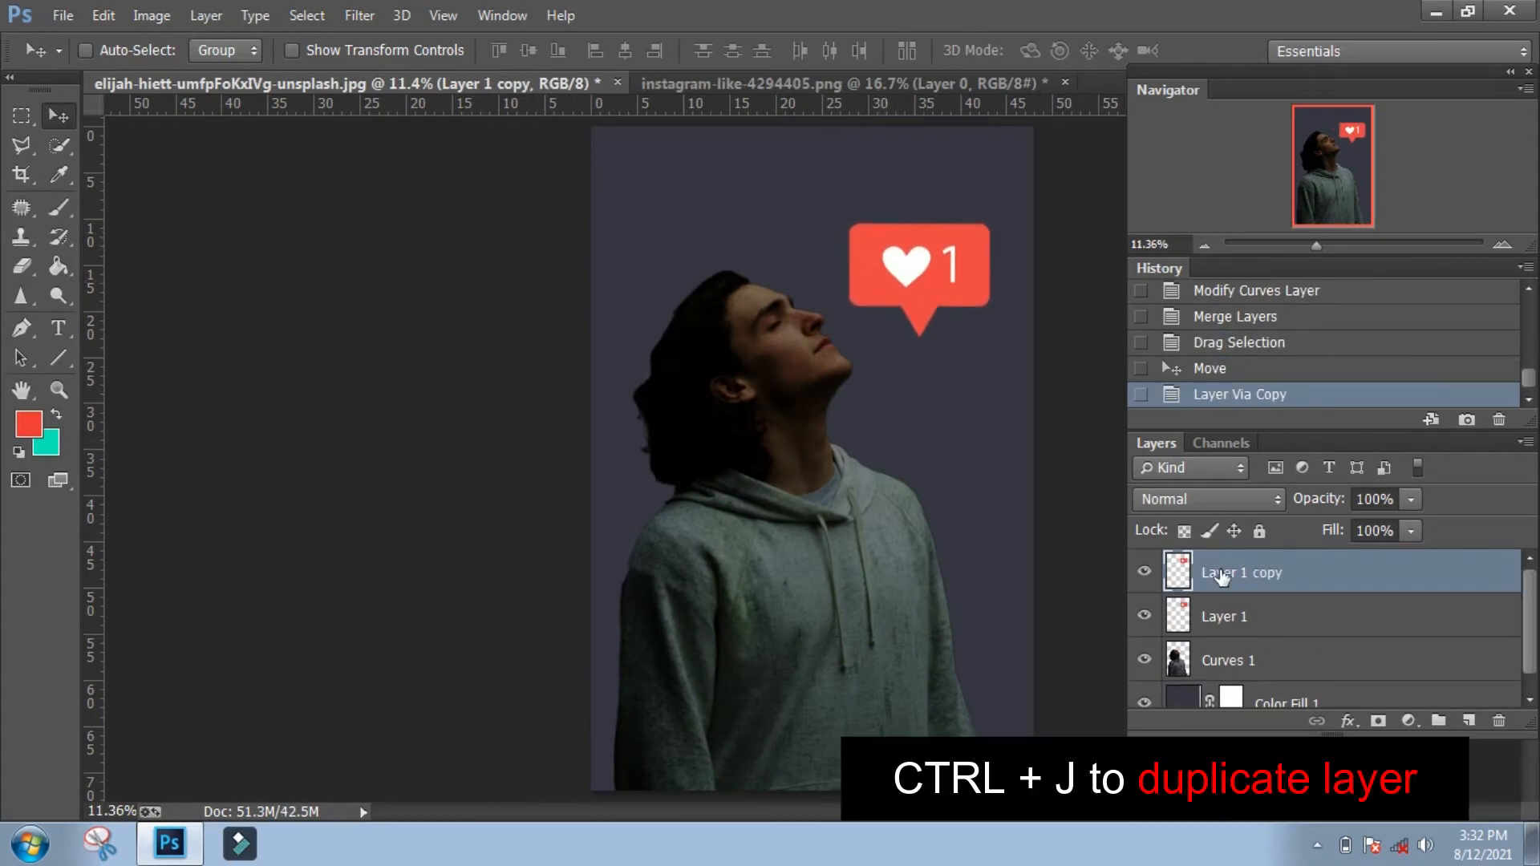
{"action": "left_click", "coordinate": [1275, 616]}
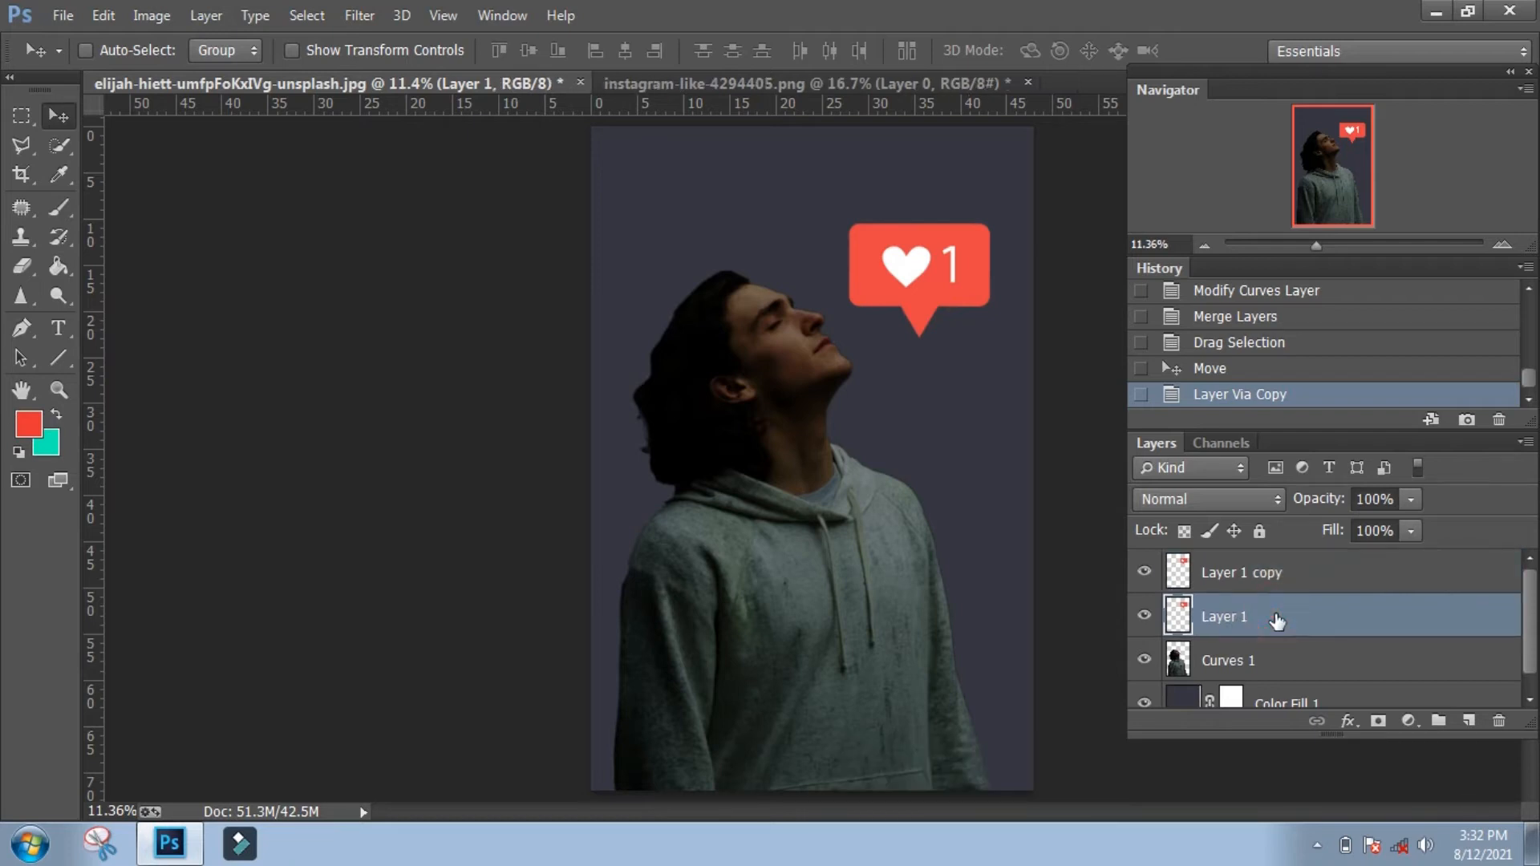
{"action": "left_click", "coordinate": [360, 16]}
{"action": "mouse_move", "coordinate": [433, 277]}
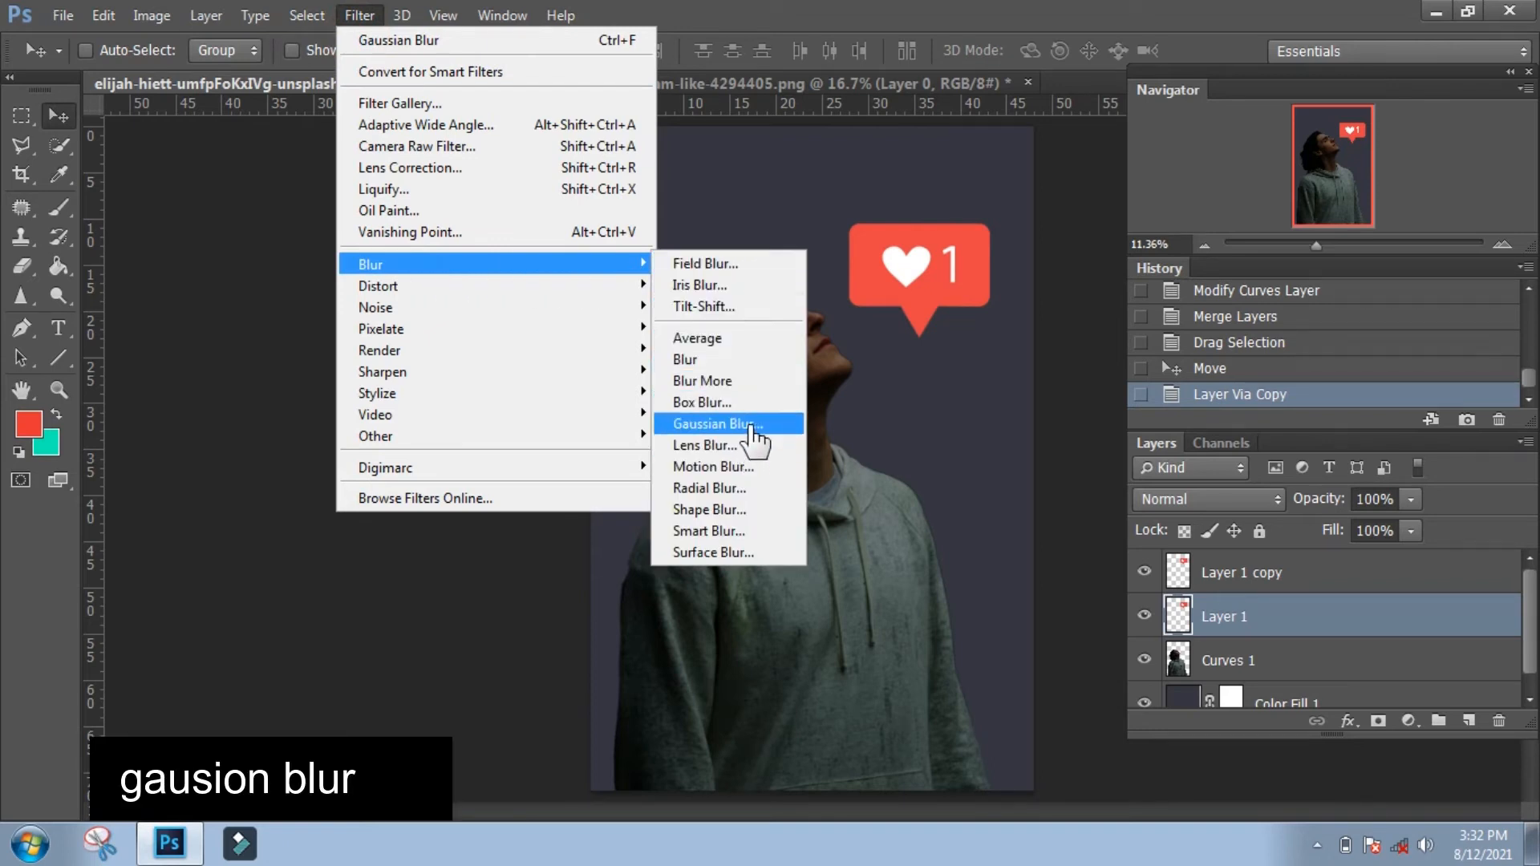
{"action": "left_click", "coordinate": [716, 424]}
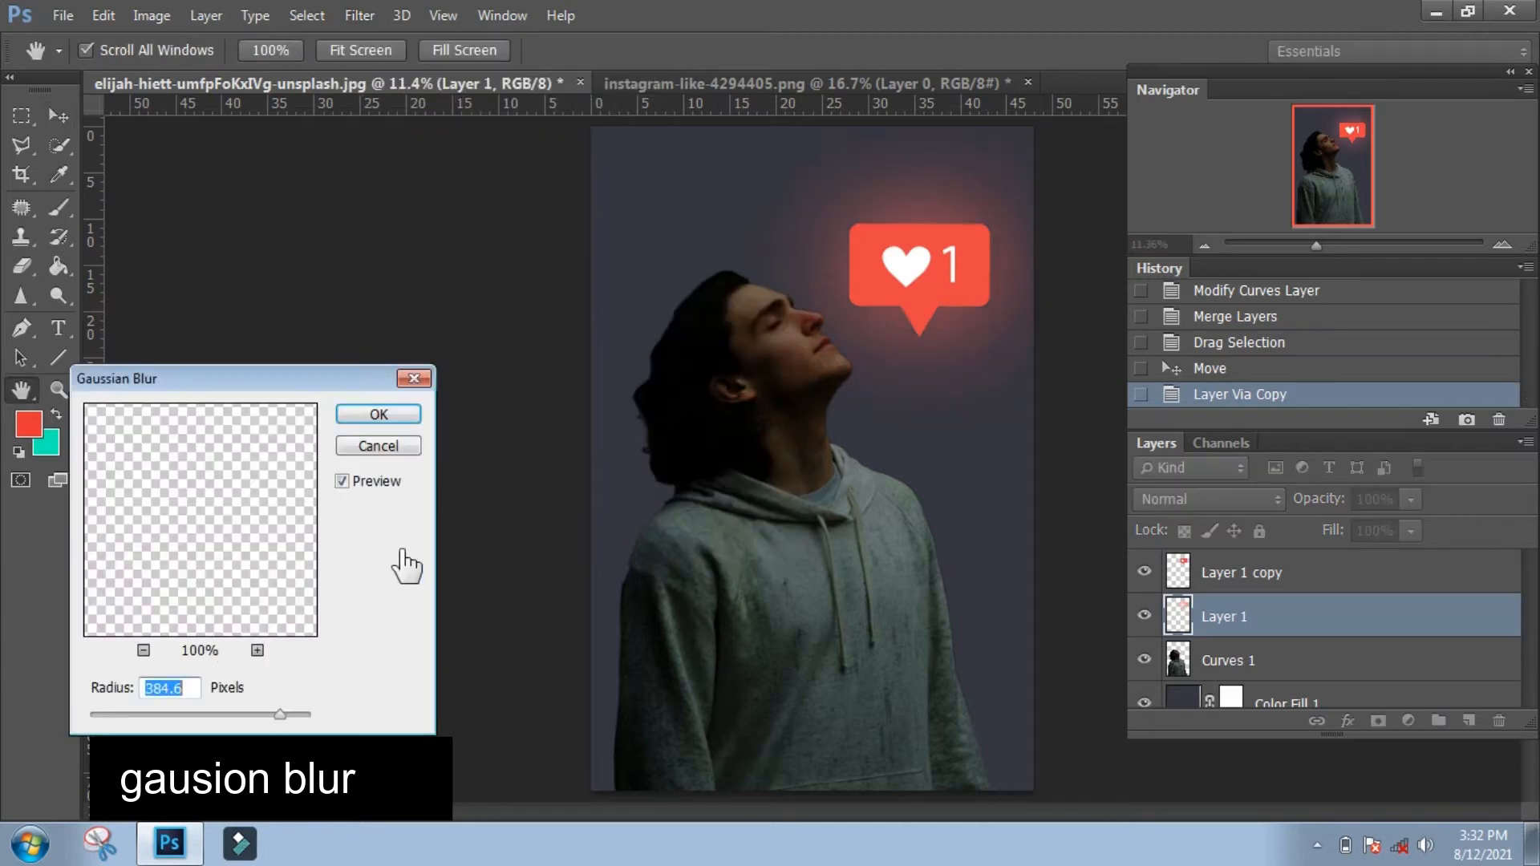
{"action": "left_click", "coordinate": [144, 651]}
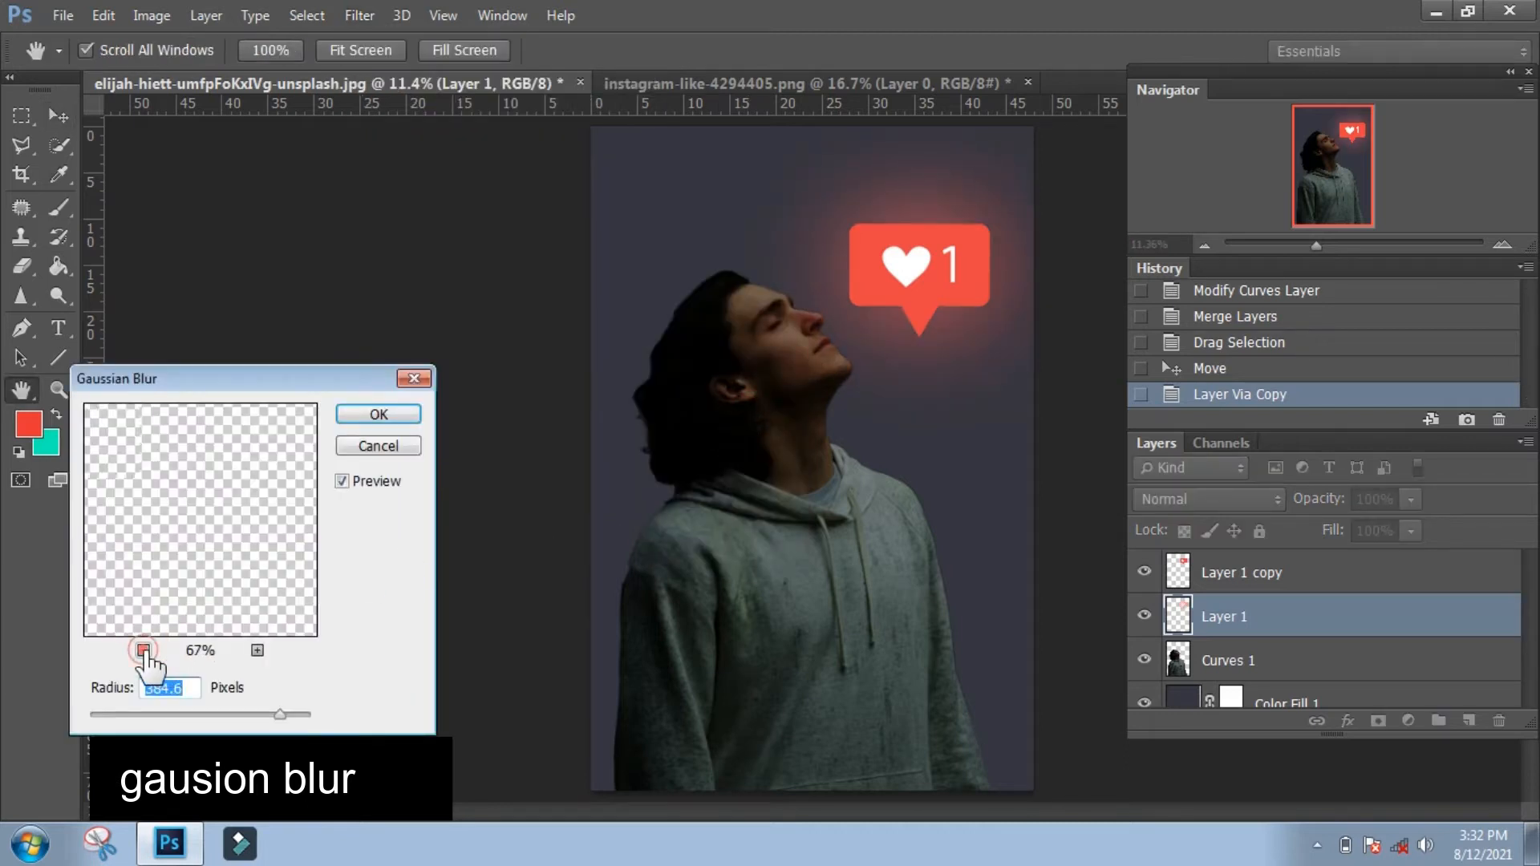
{"action": "left_click", "coordinate": [143, 650]}
{"action": "left_click", "coordinate": [144, 650]}
{"action": "left_click", "coordinate": [144, 651]}
{"action": "left_click", "coordinate": [143, 651]}
{"action": "left_click", "coordinate": [143, 650]}
{"action": "left_click", "coordinate": [144, 651]}
{"action": "left_click", "coordinate": [144, 650]}
{"action": "left_click", "coordinate": [144, 651]}
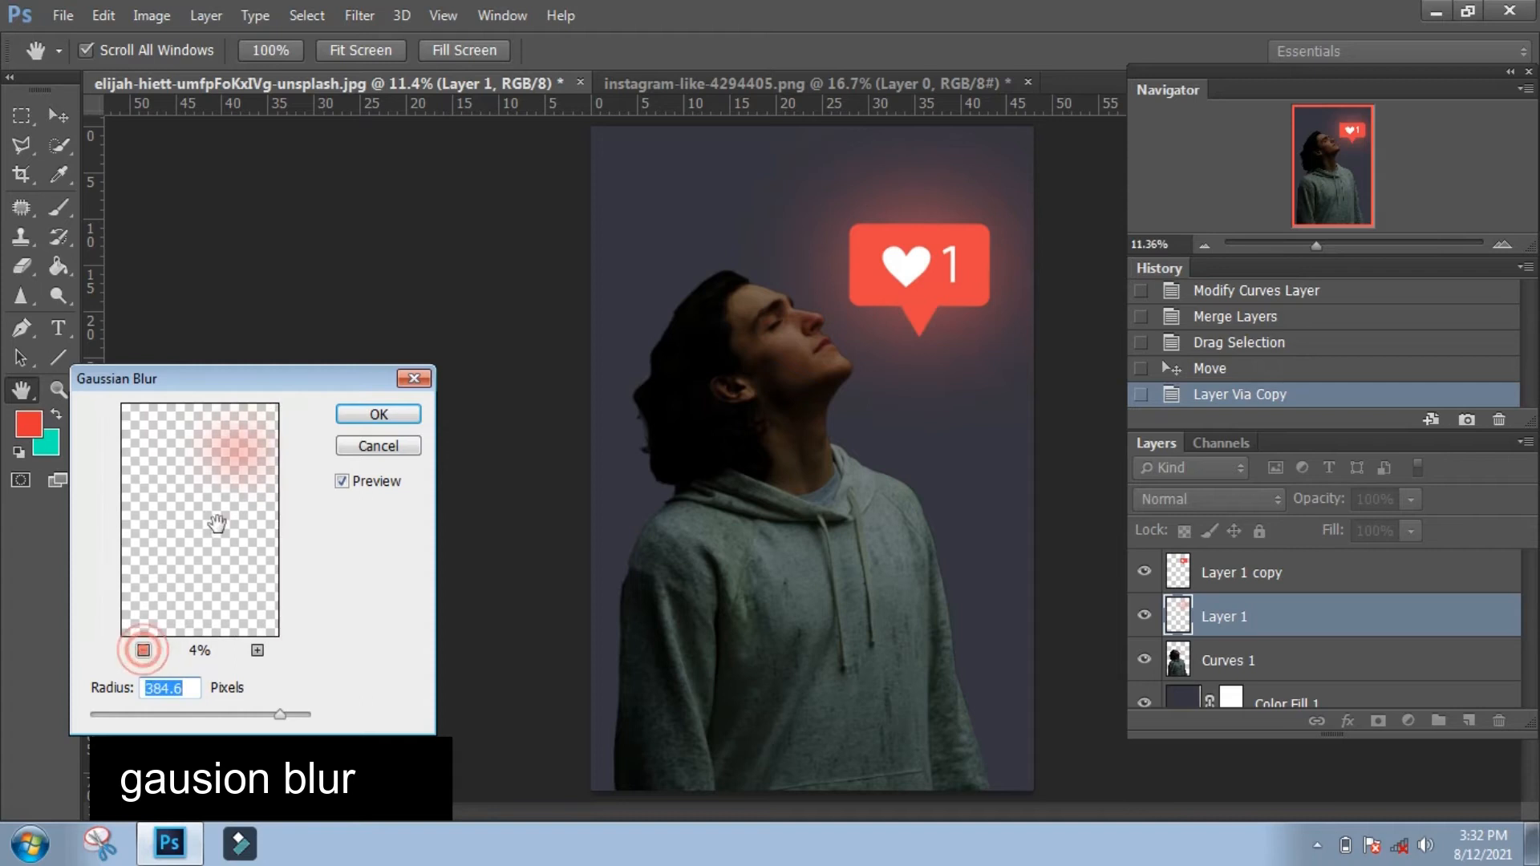
{"action": "mouse_move", "coordinate": [273, 713]}
{"action": "left_mouse_down"}
{"action": "mouse_move", "coordinate": [232, 713]}
{"action": "mouse_move", "coordinate": [247, 713]}
{"action": "left_mouse_up"}
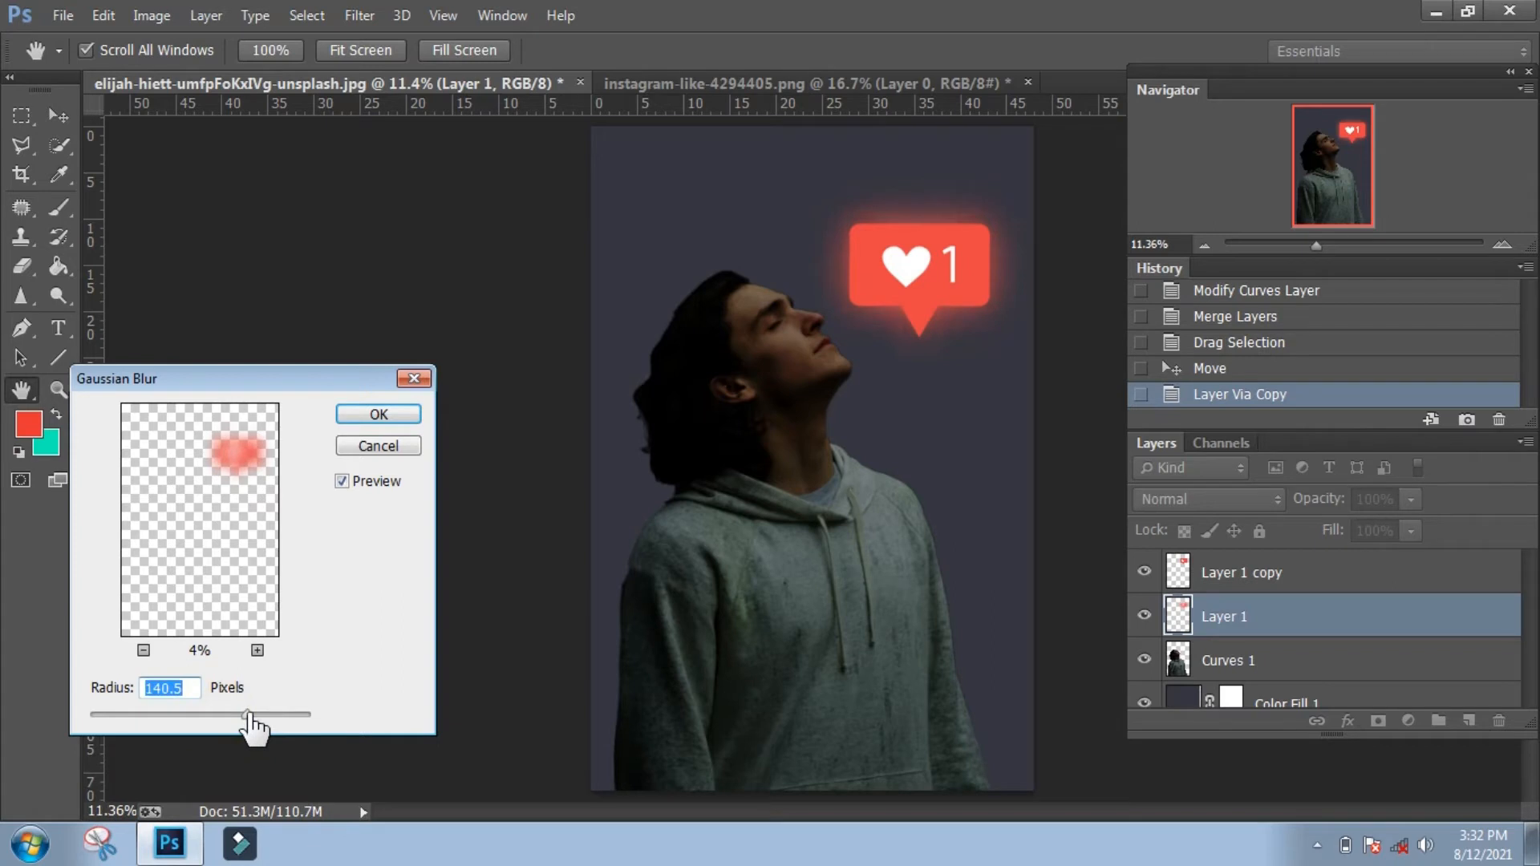
{"action": "left_click", "coordinate": [405, 417]}
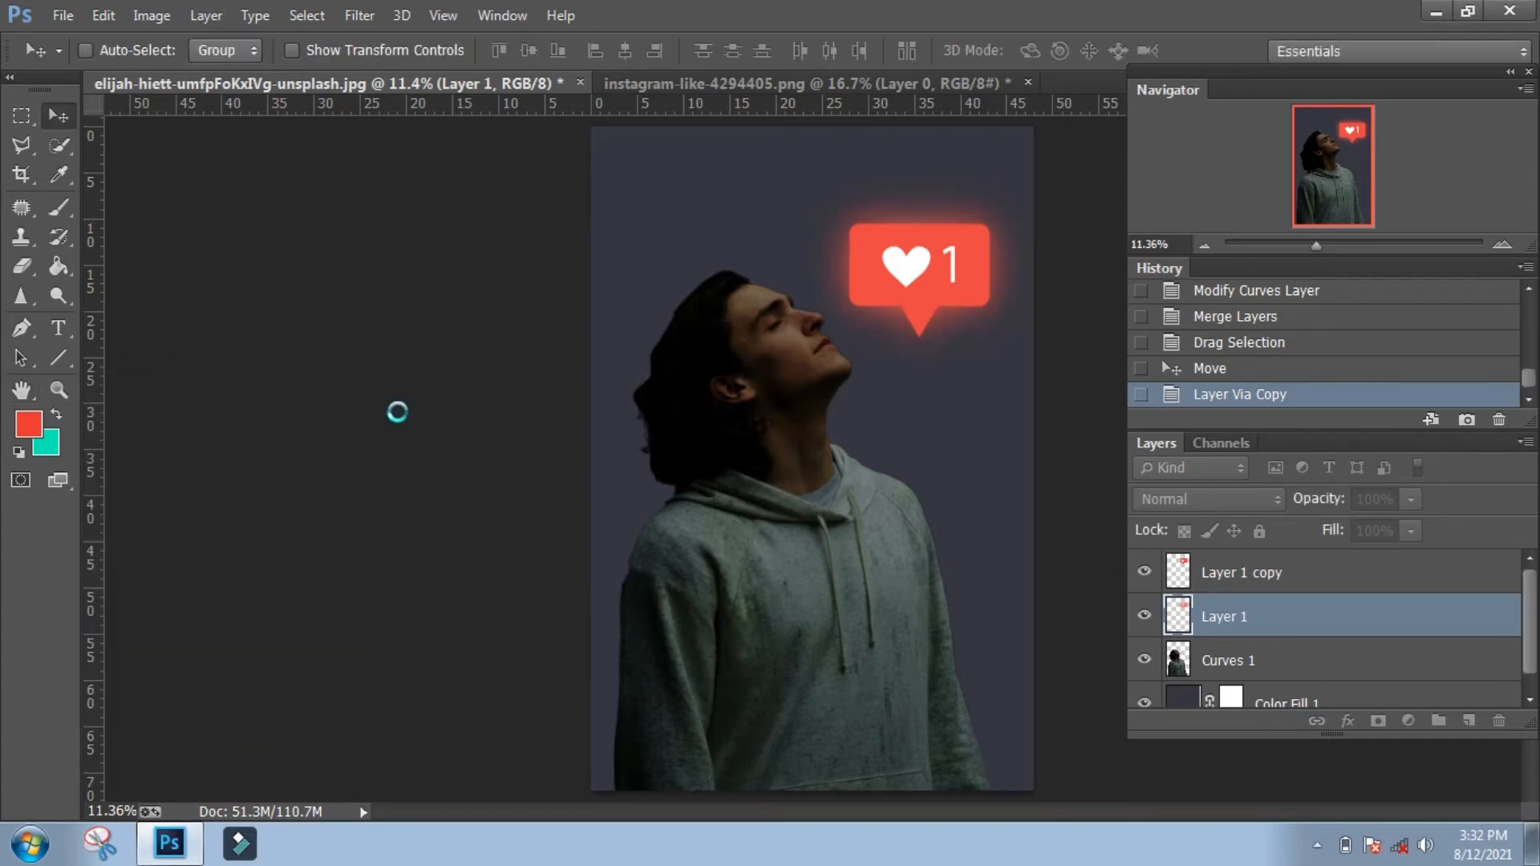
Apply a 15 px Field Blur to the upper copy of the like icon.
{"action": "left_click", "coordinate": [1227, 574]}
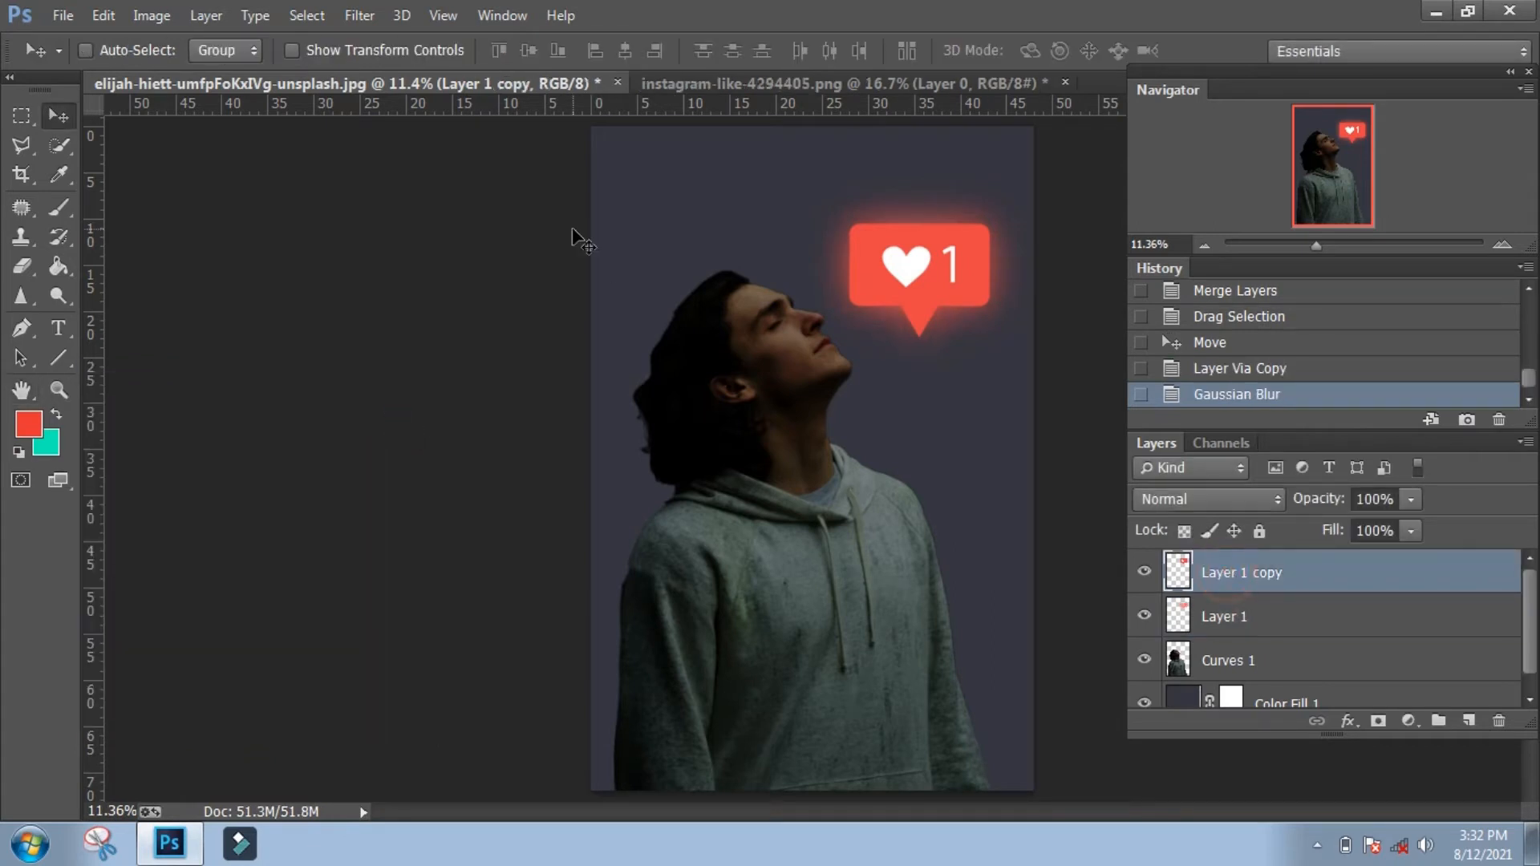
{"action": "left_click", "coordinate": [359, 16]}
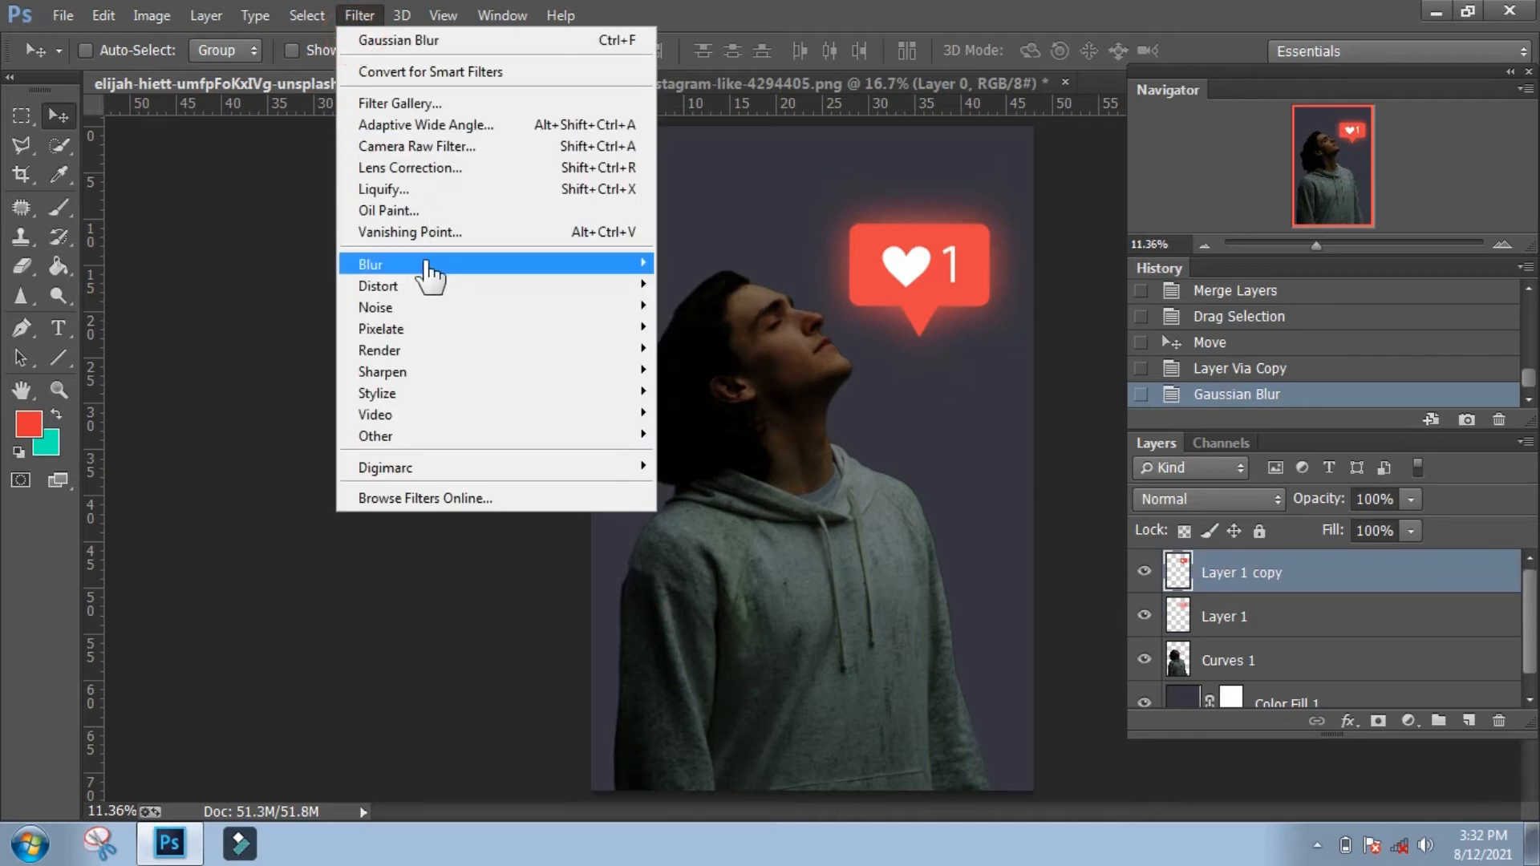
{"action": "mouse_move", "coordinate": [431, 268]}
{"action": "left_click", "coordinate": [750, 262]}
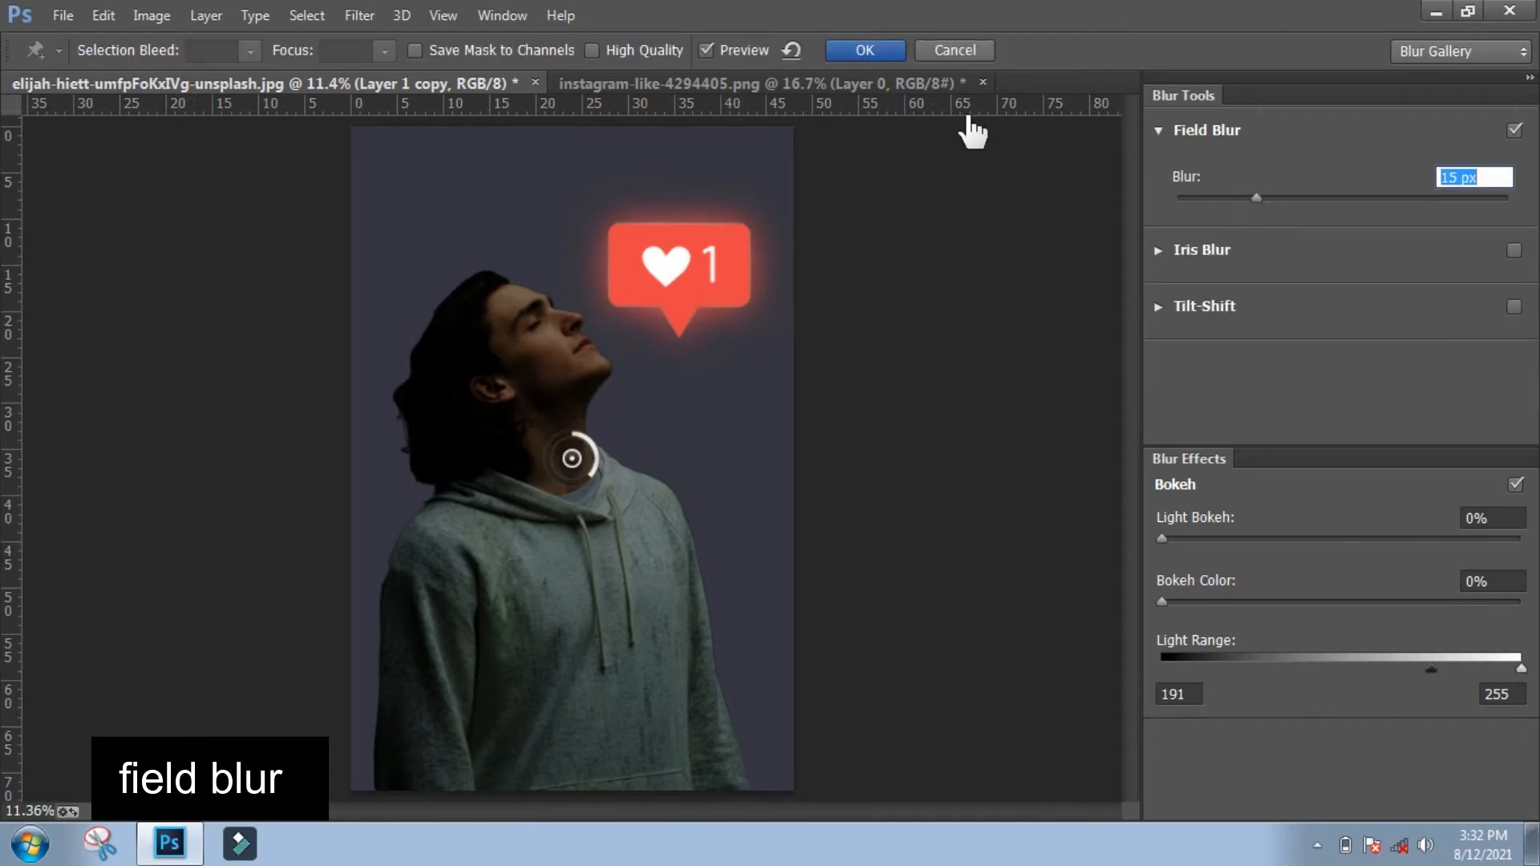
{"action": "left_click", "coordinate": [877, 59]}
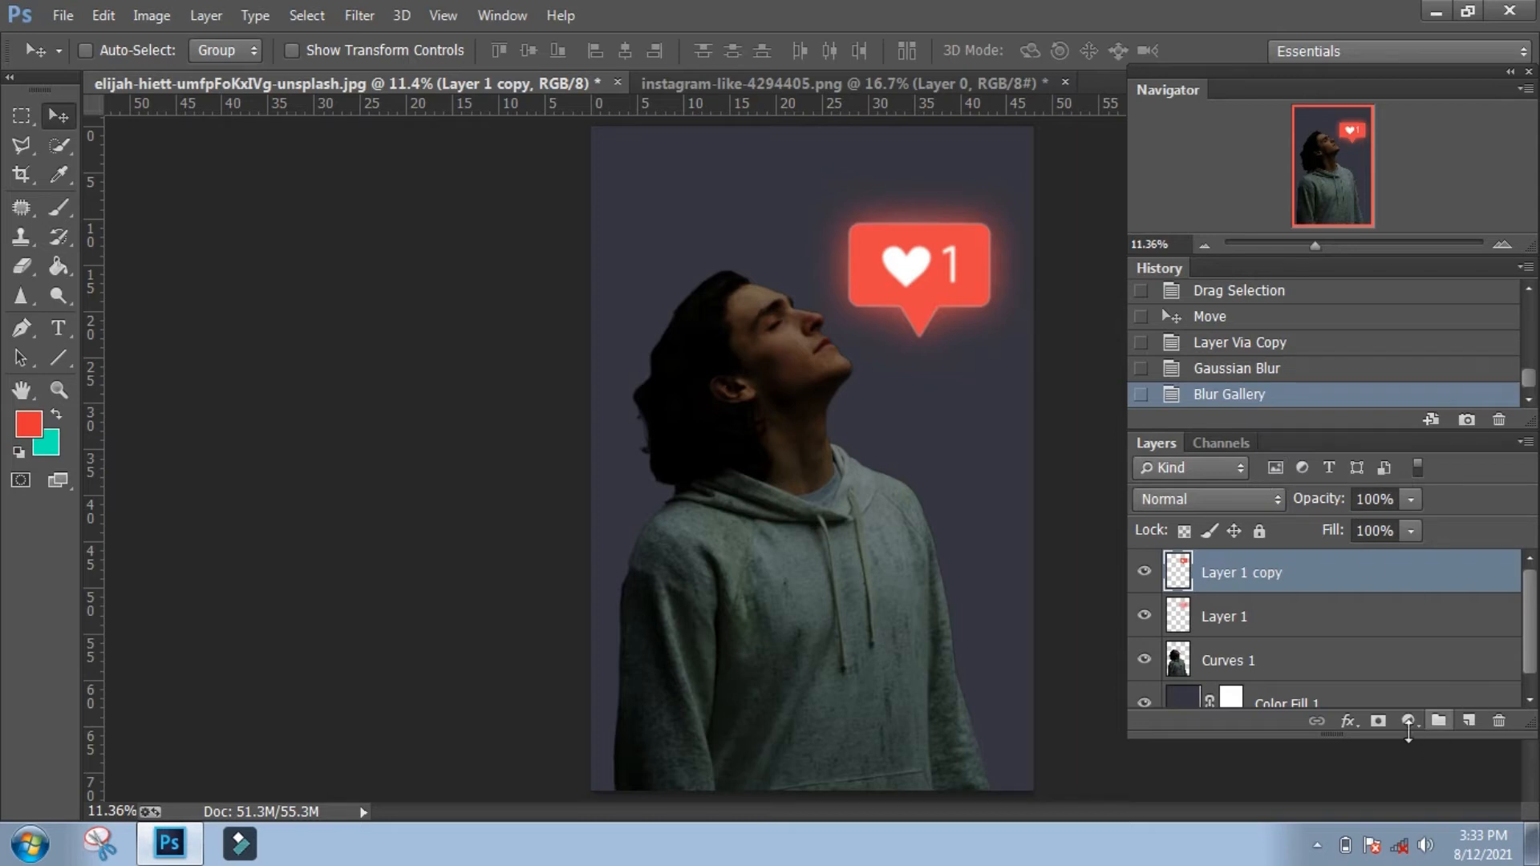
Add an Outer Glow to the upper like icon layer and set the glow color to bright red #f40508.
{"action": "left_click", "coordinate": [1348, 722]}
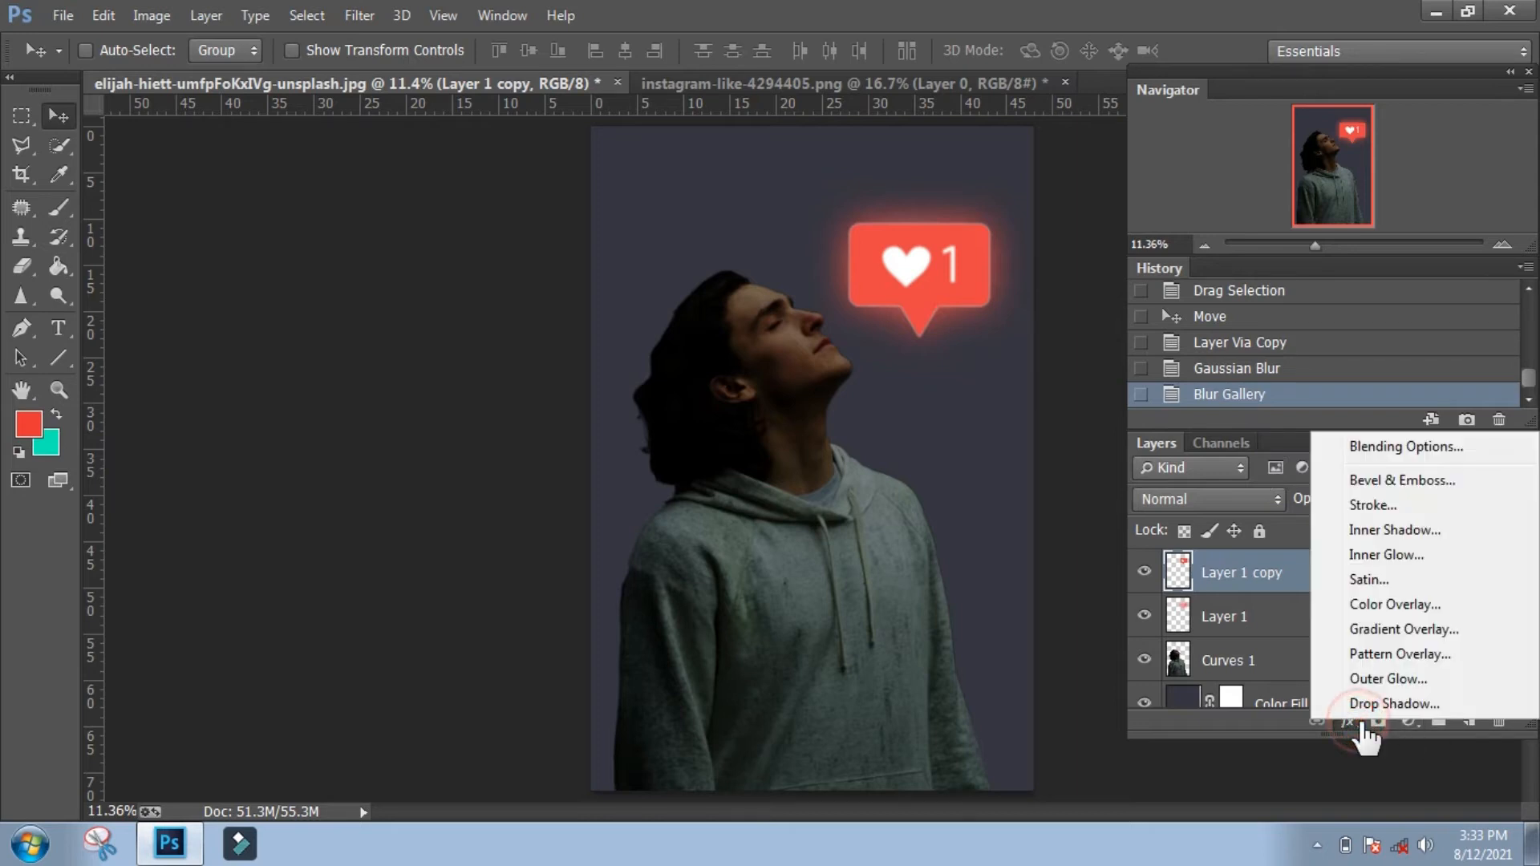
{"action": "left_click", "coordinate": [1409, 447]}
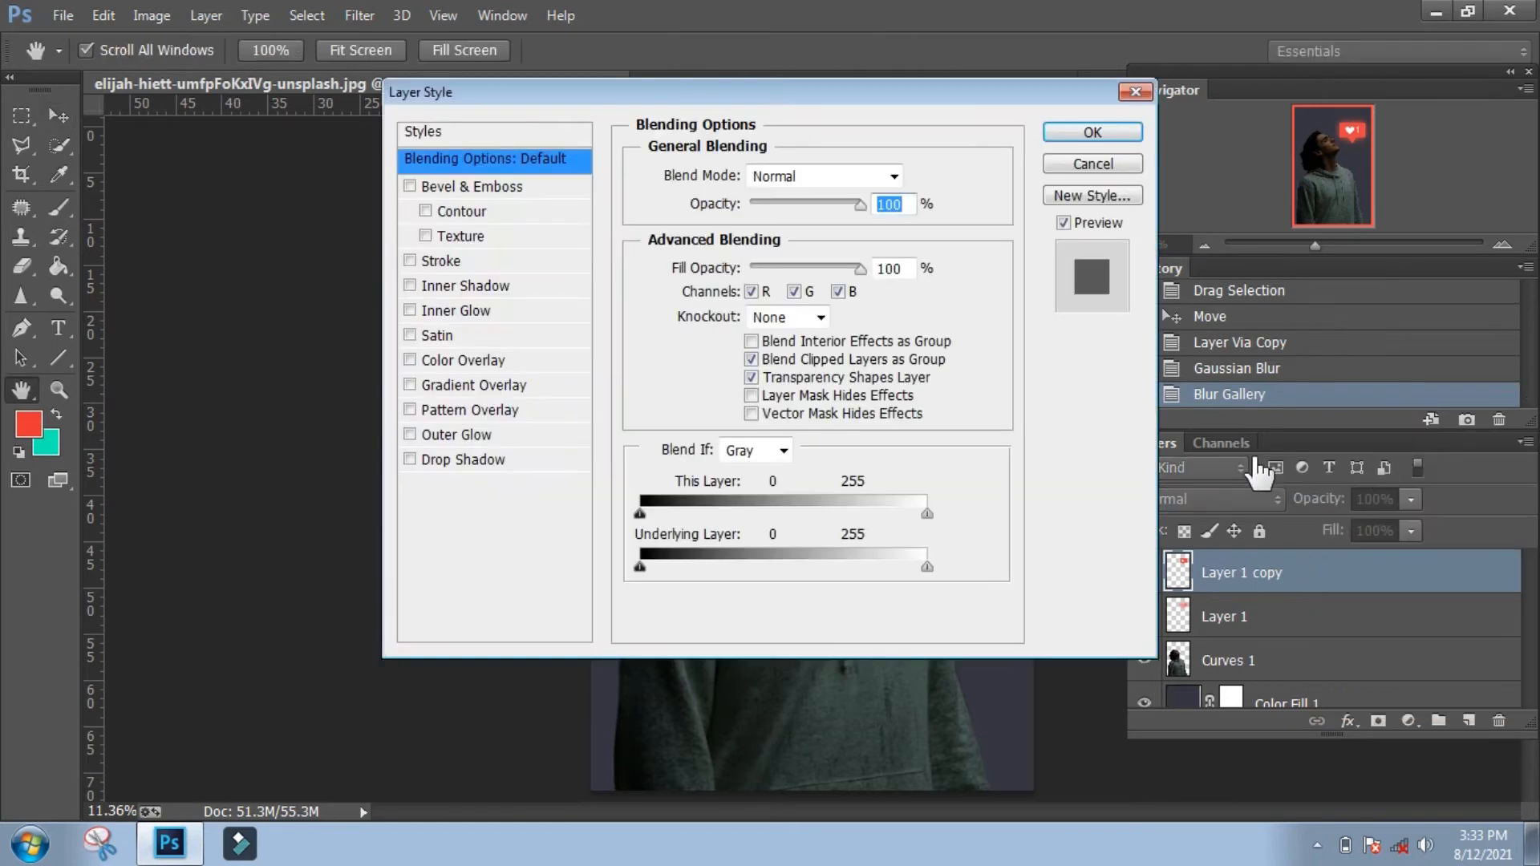
{"action": "left_click_drag", "start_coordinate": [903, 94], "coordinate": [550, 101]}
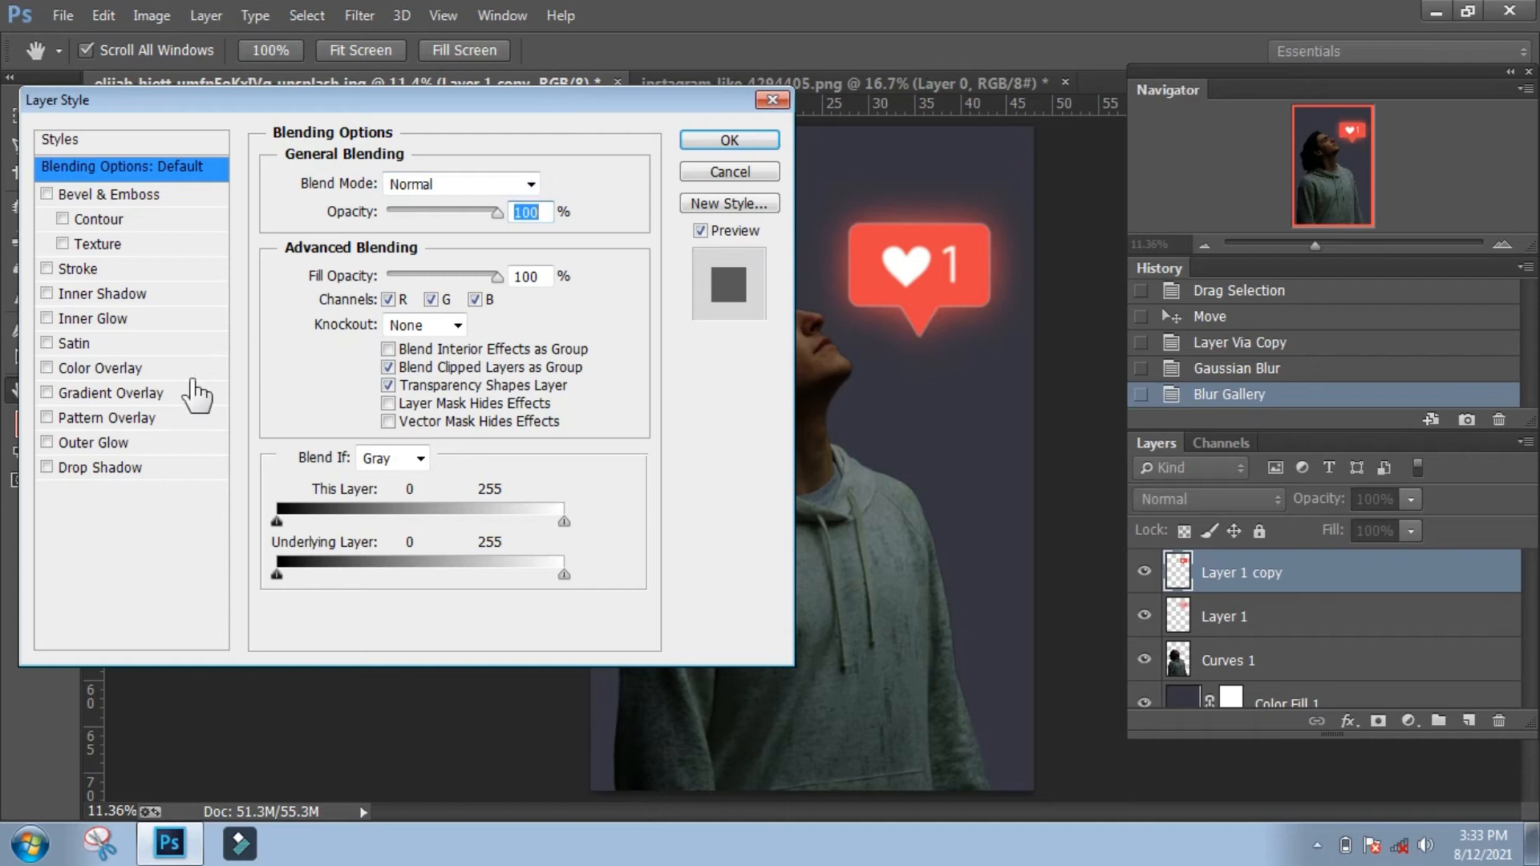
{"action": "left_click", "coordinate": [141, 444]}
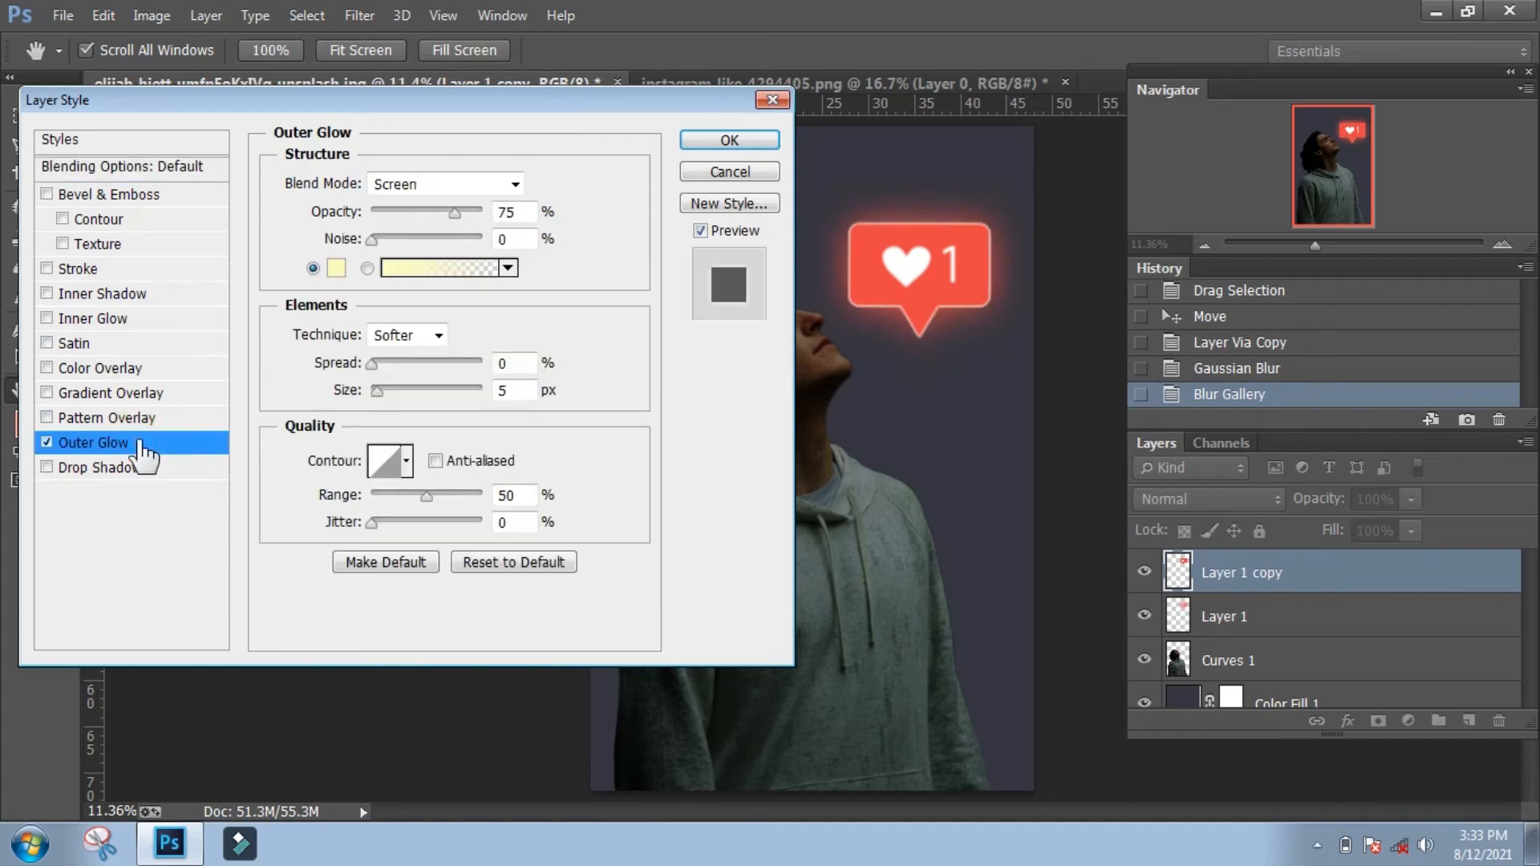
{"action": "left_click", "coordinate": [336, 271]}
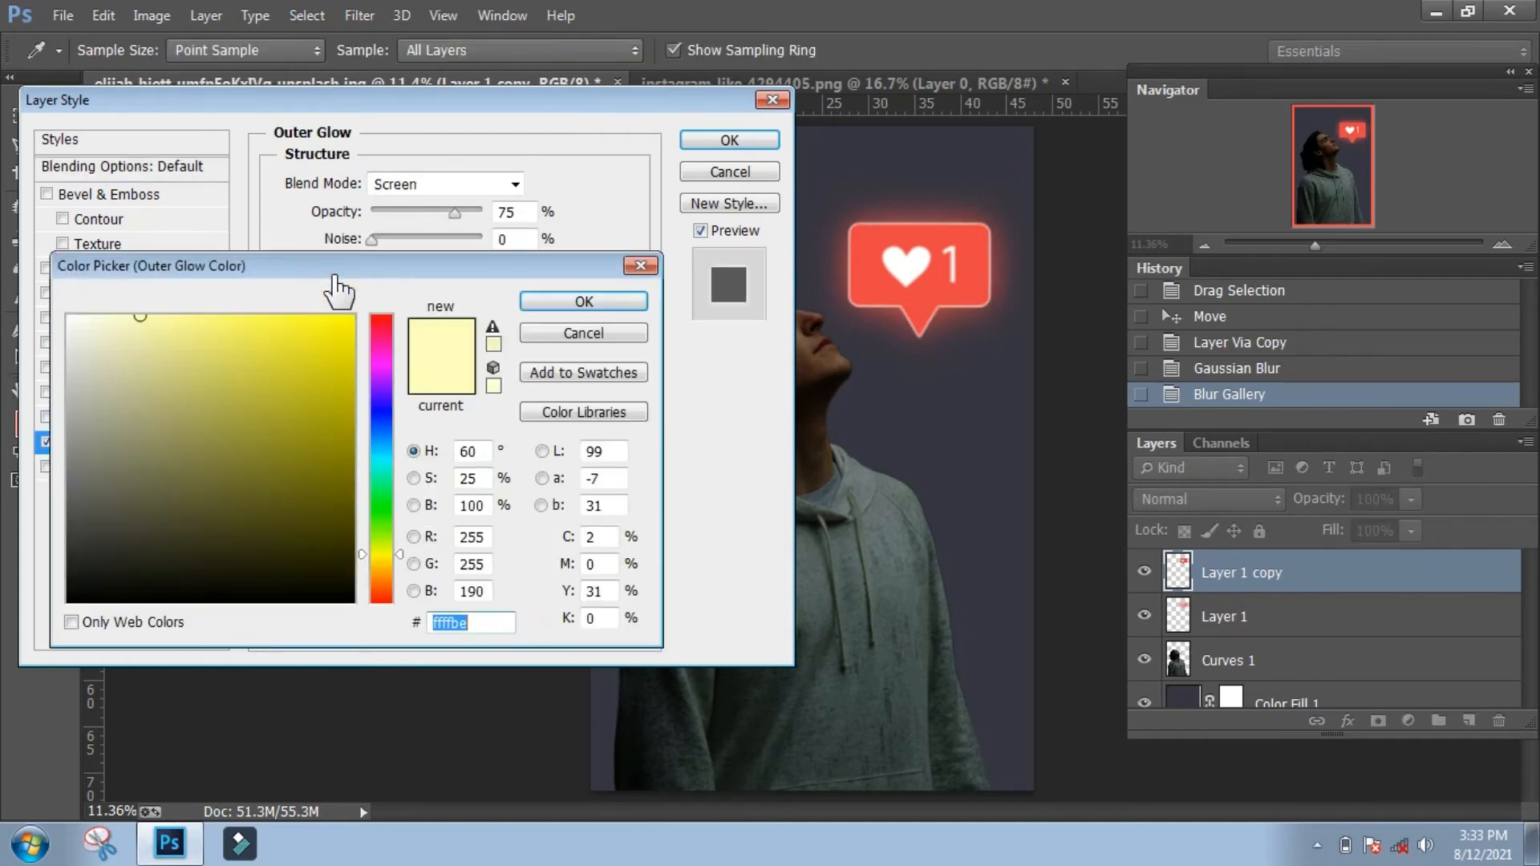
{"action": "left_click", "coordinate": [865, 274]}
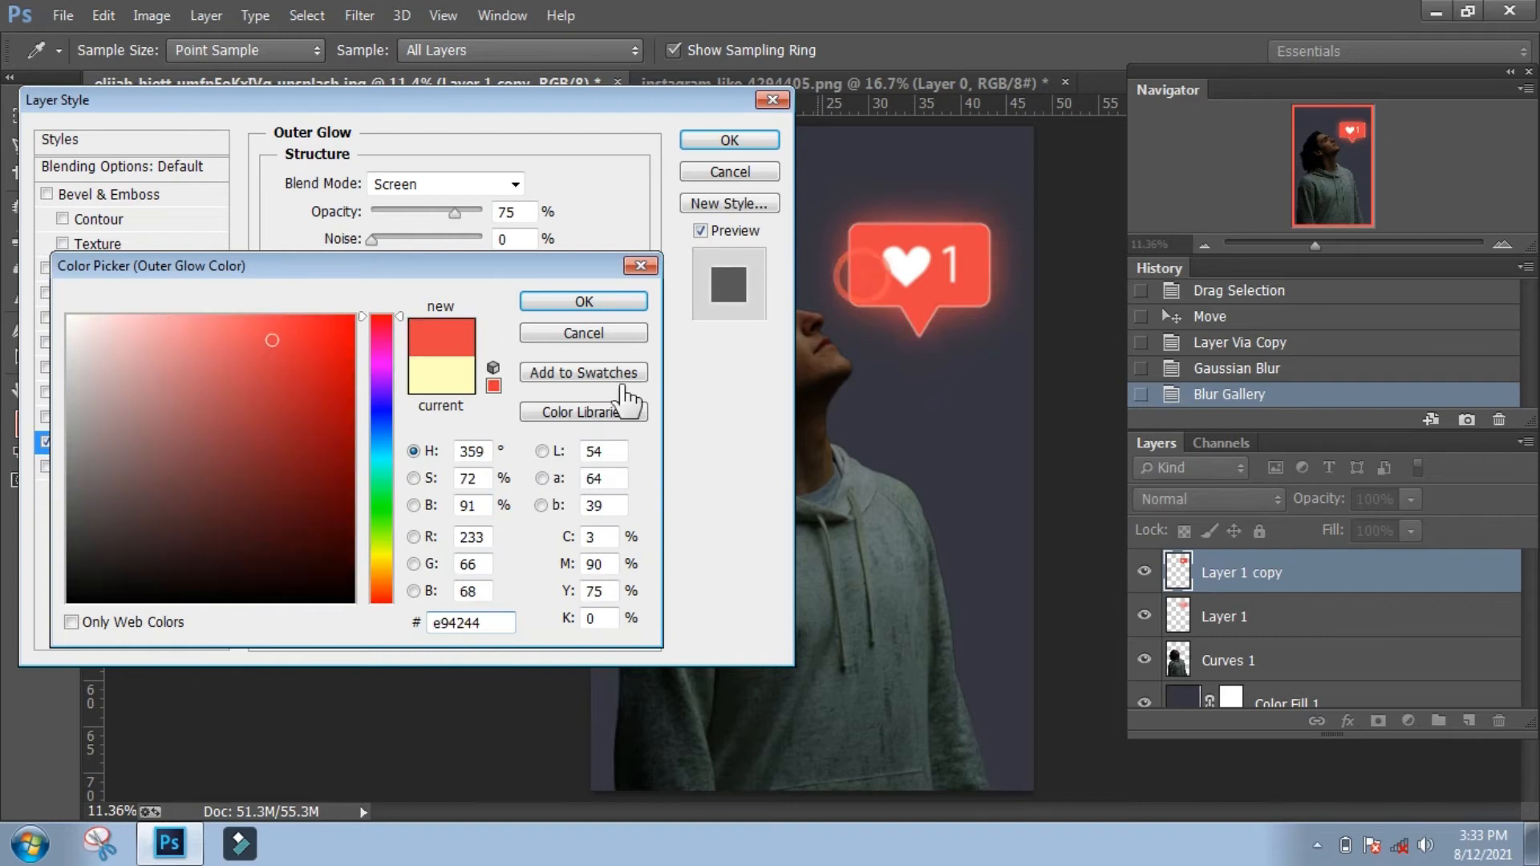
{"action": "left_click", "coordinate": [348, 328]}
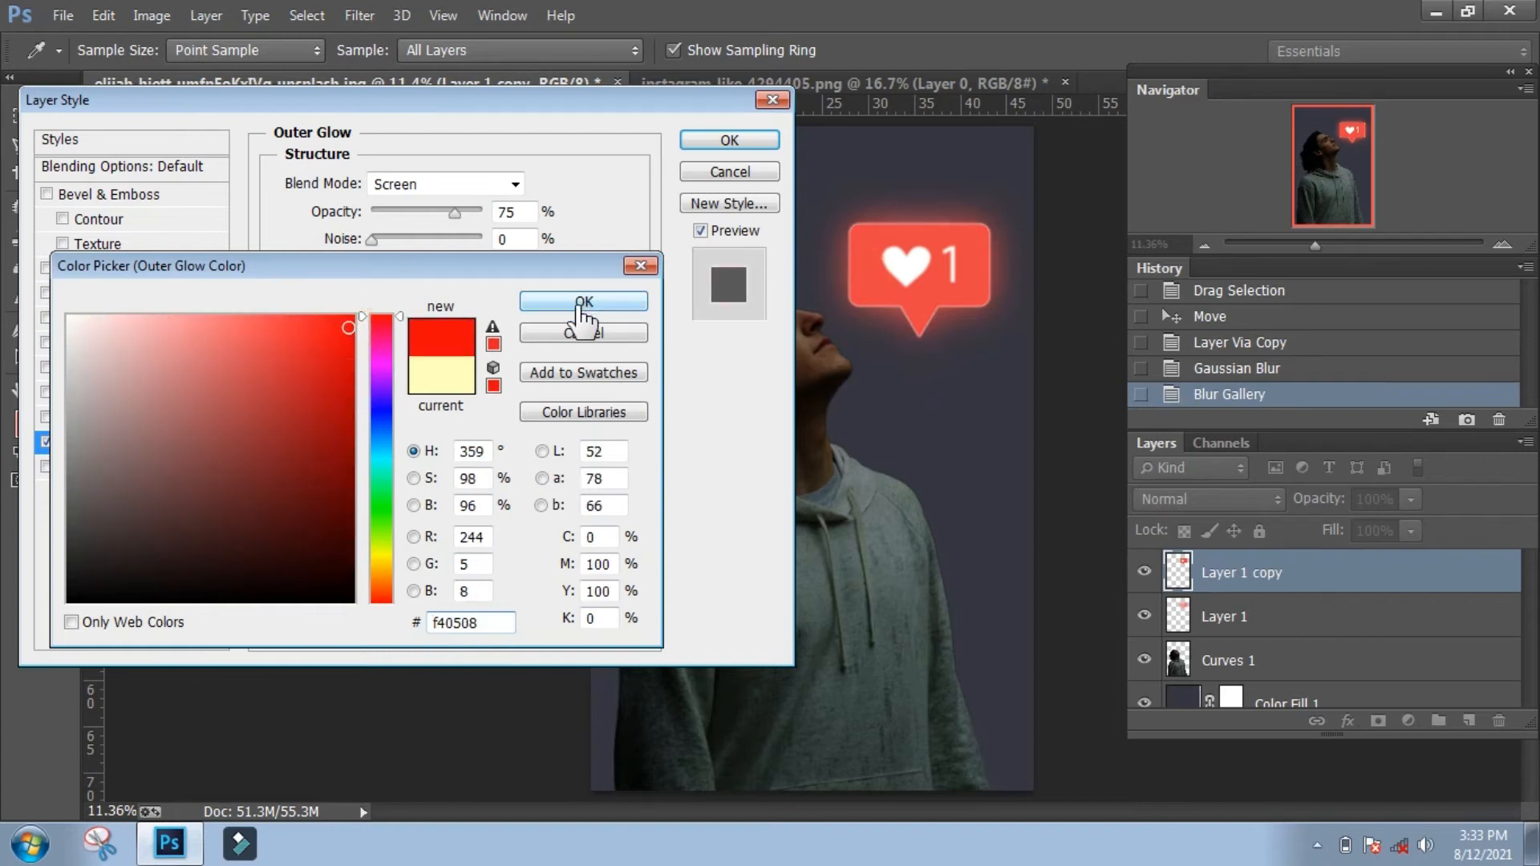
{"action": "left_click", "coordinate": [574, 301]}
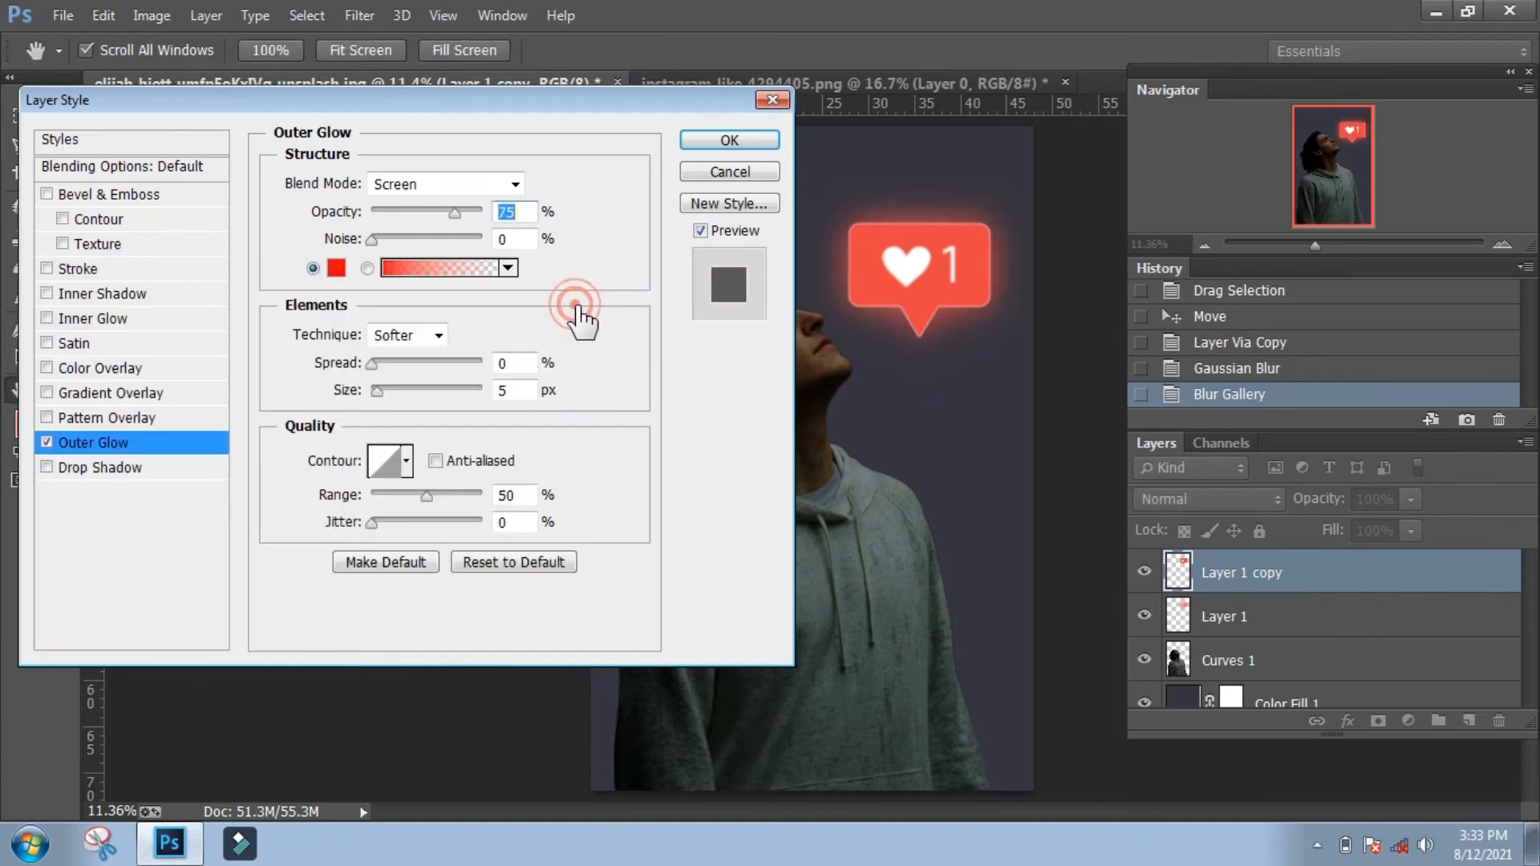
Set the Outer Glow to Lighten blend mode with 100% spread, 70 px size and 100% range.
{"action": "left_click", "coordinate": [515, 186]}
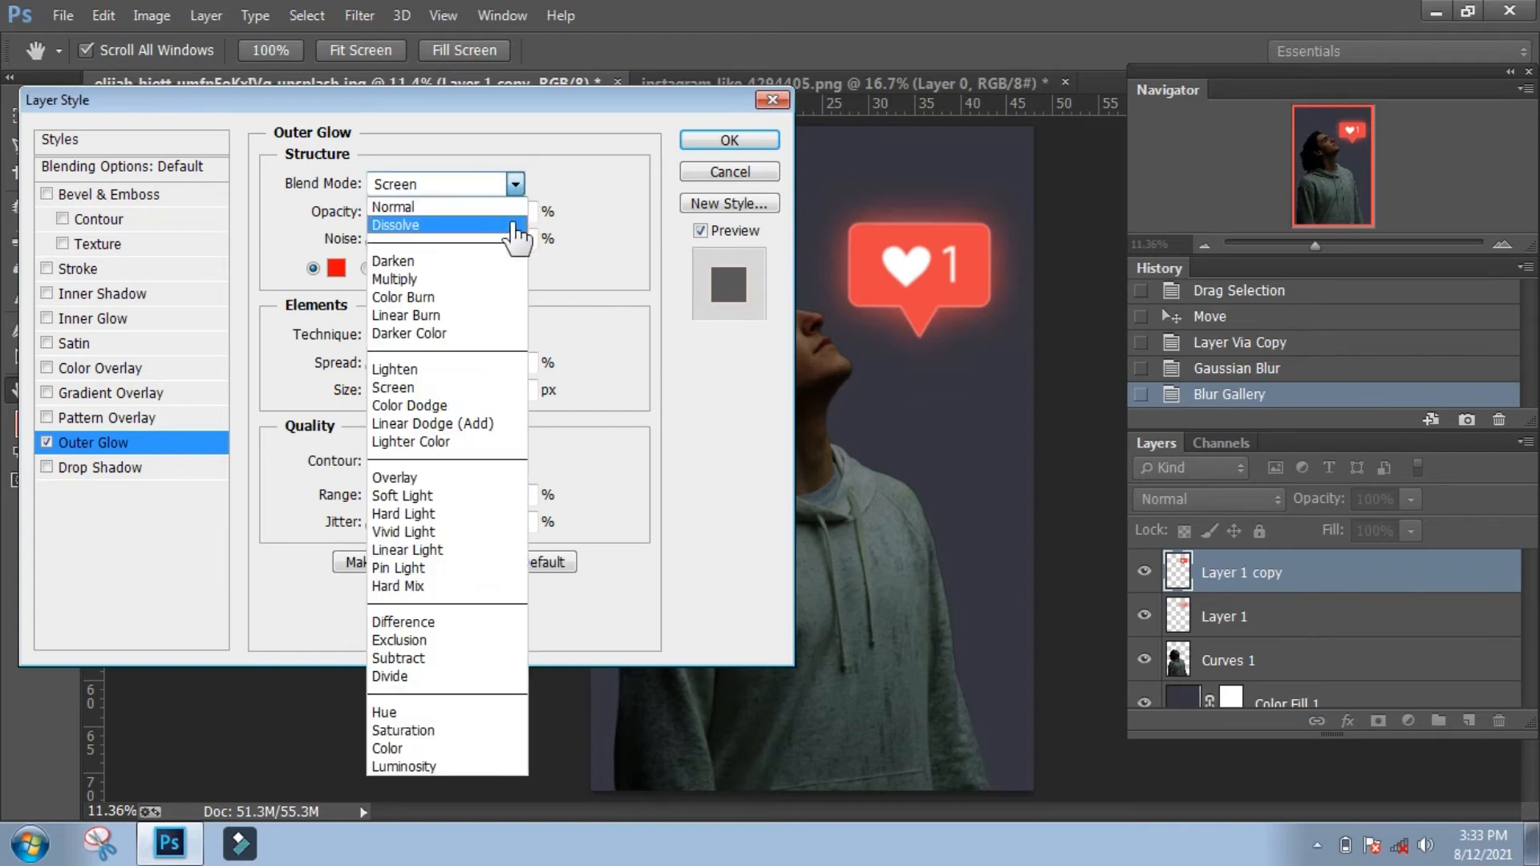
{"action": "left_click", "coordinate": [458, 370]}
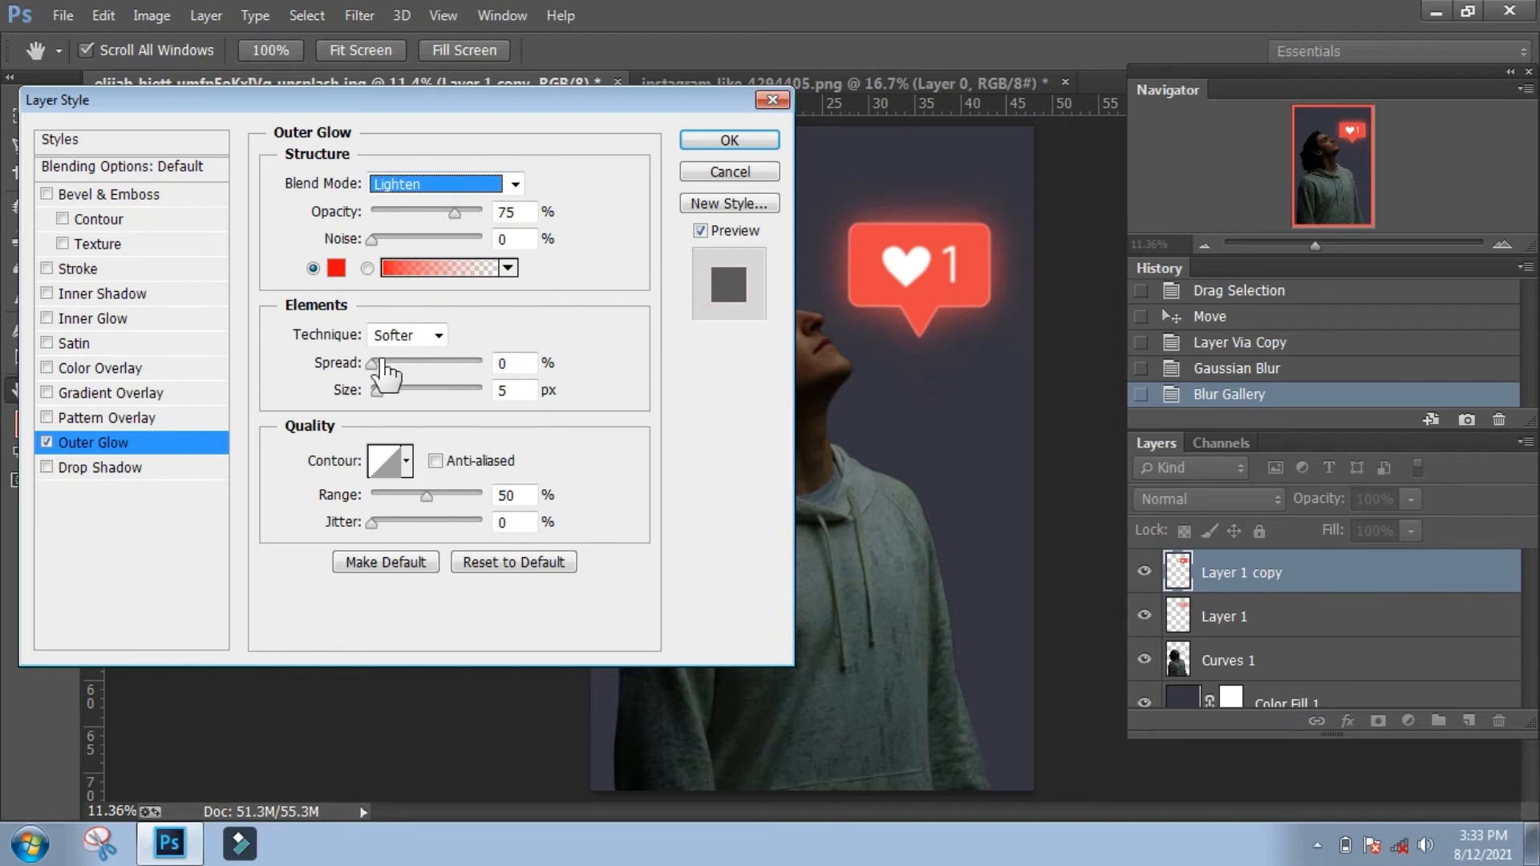
{"action": "left_click_drag", "start_coordinate": [373, 365], "coordinate": [488, 373]}
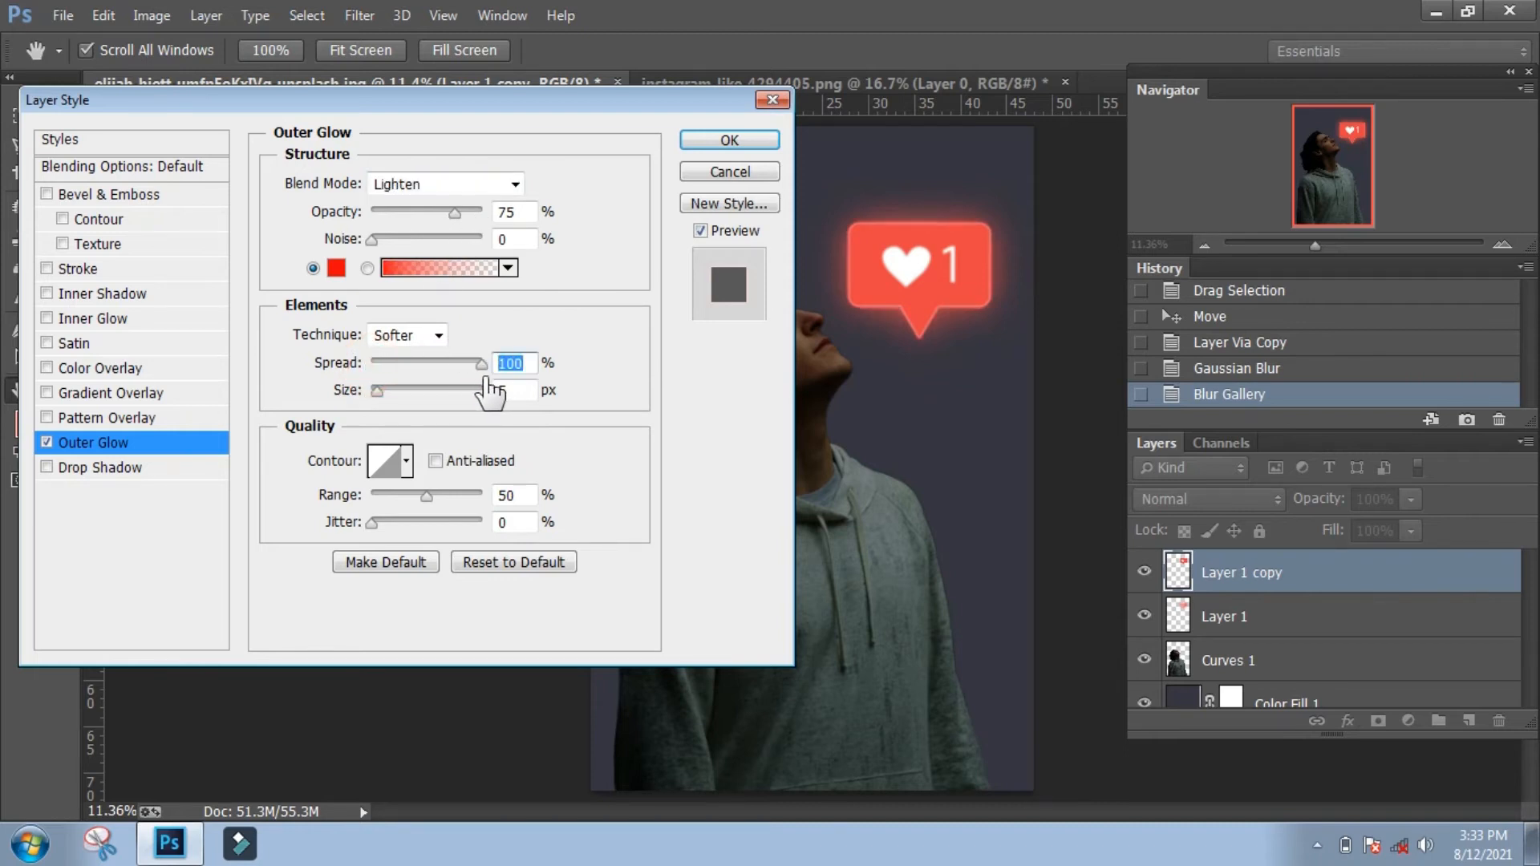
{"action": "left_click_drag", "start_coordinate": [377, 392], "coordinate": [407, 401]}
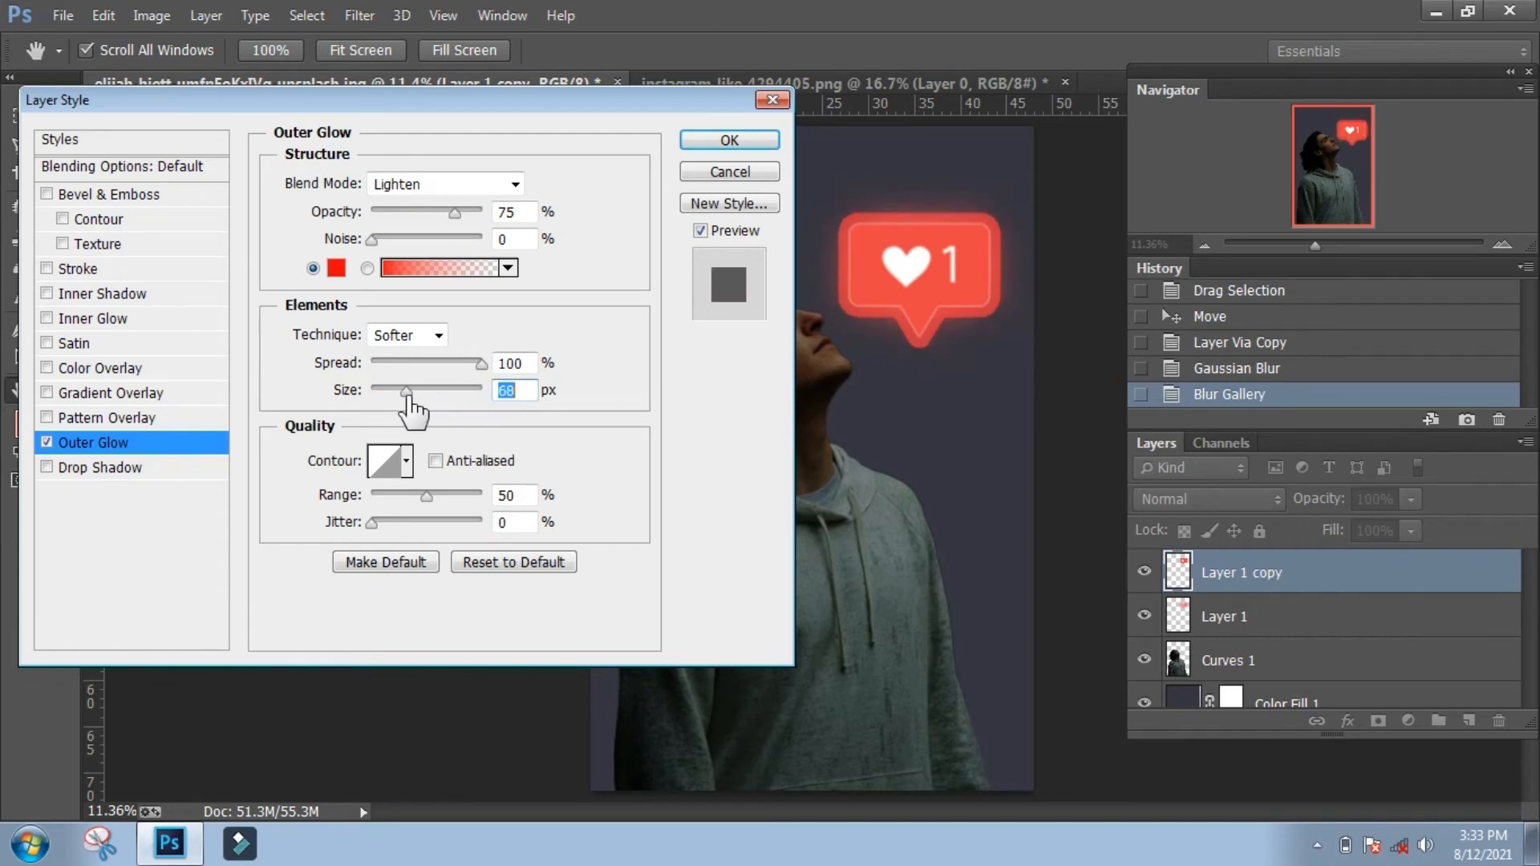
{"action": "left_click_drag", "start_coordinate": [427, 498], "coordinate": [487, 498]}
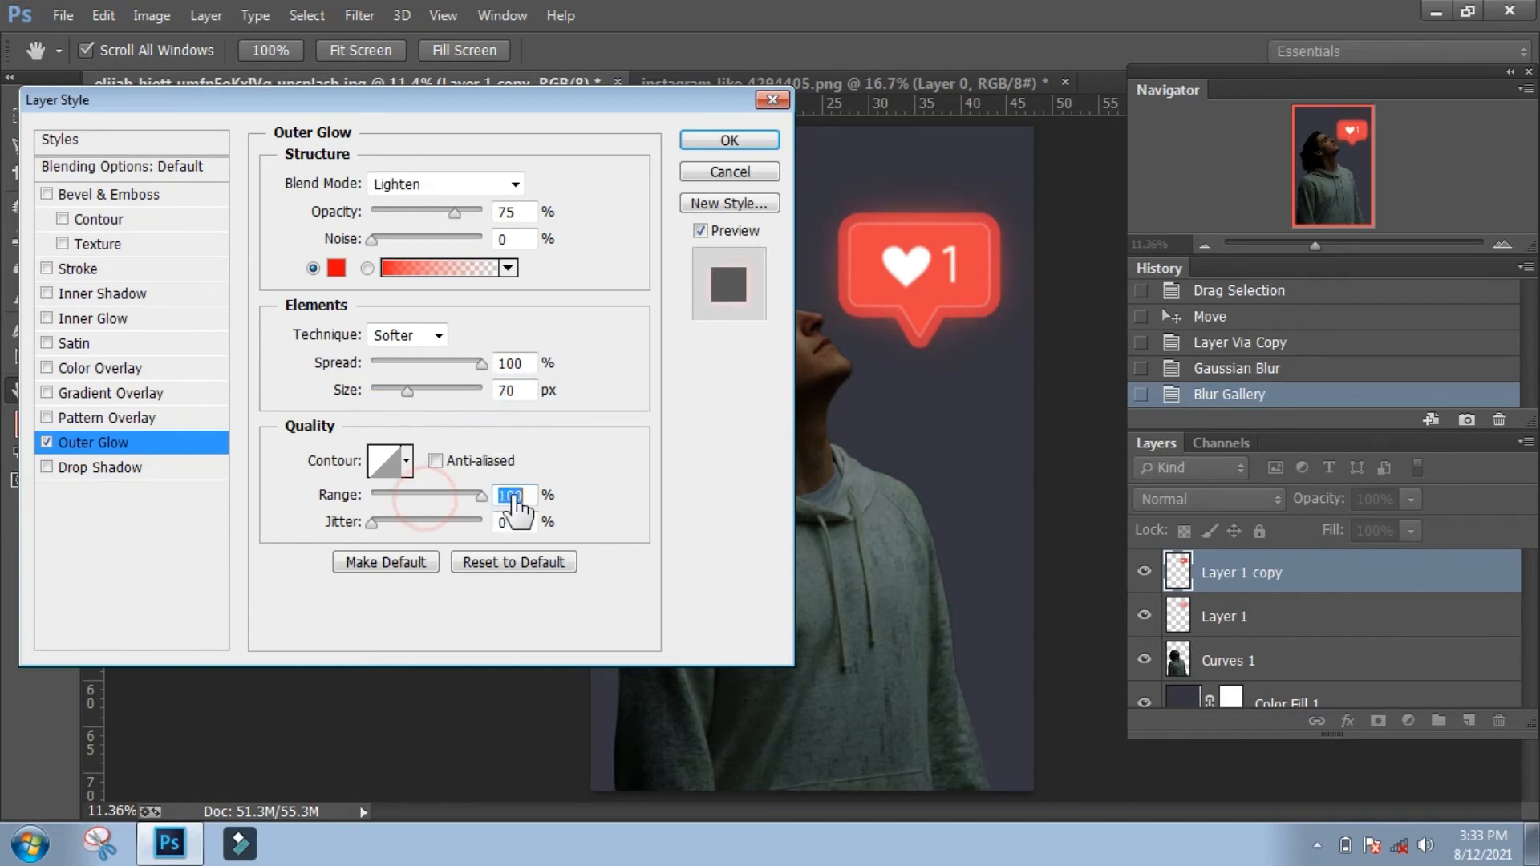
Set the glow's technique to Precise, spread to 27% and size to 250 px, apply it, and nudge the icon slightly up and left.
{"action": "left_click", "coordinate": [438, 338]}
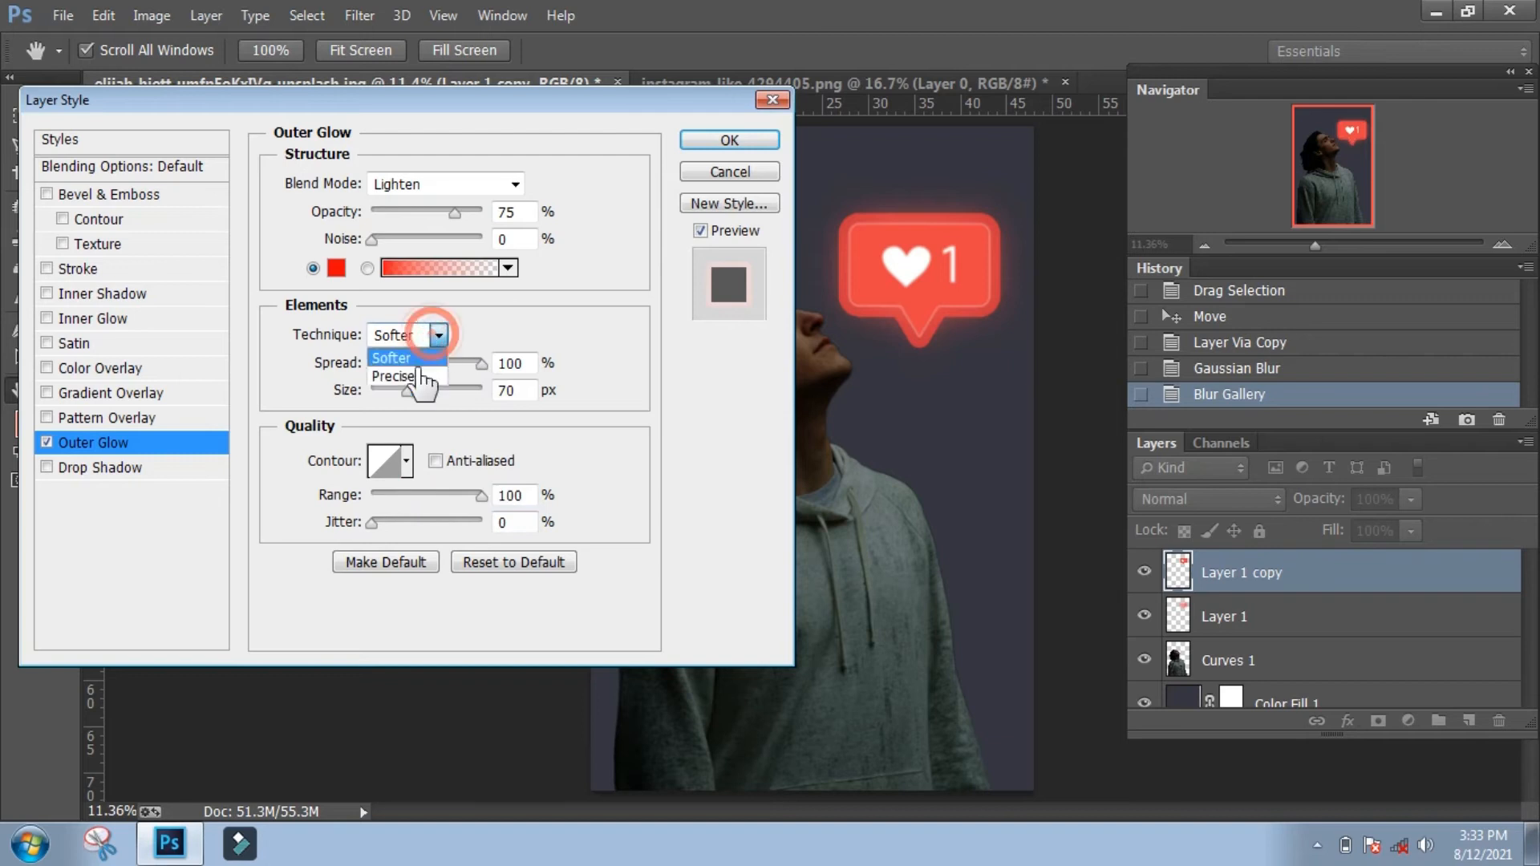
{"action": "left_click", "coordinate": [410, 367]}
{"action": "mouse_move", "coordinate": [482, 364]}
{"action": "left_mouse_down"}
{"action": "mouse_move", "coordinate": [407, 363]}
{"action": "mouse_move", "coordinate": [426, 392]}
{"action": "mouse_move", "coordinate": [493, 391]}
{"action": "left_mouse_up"}
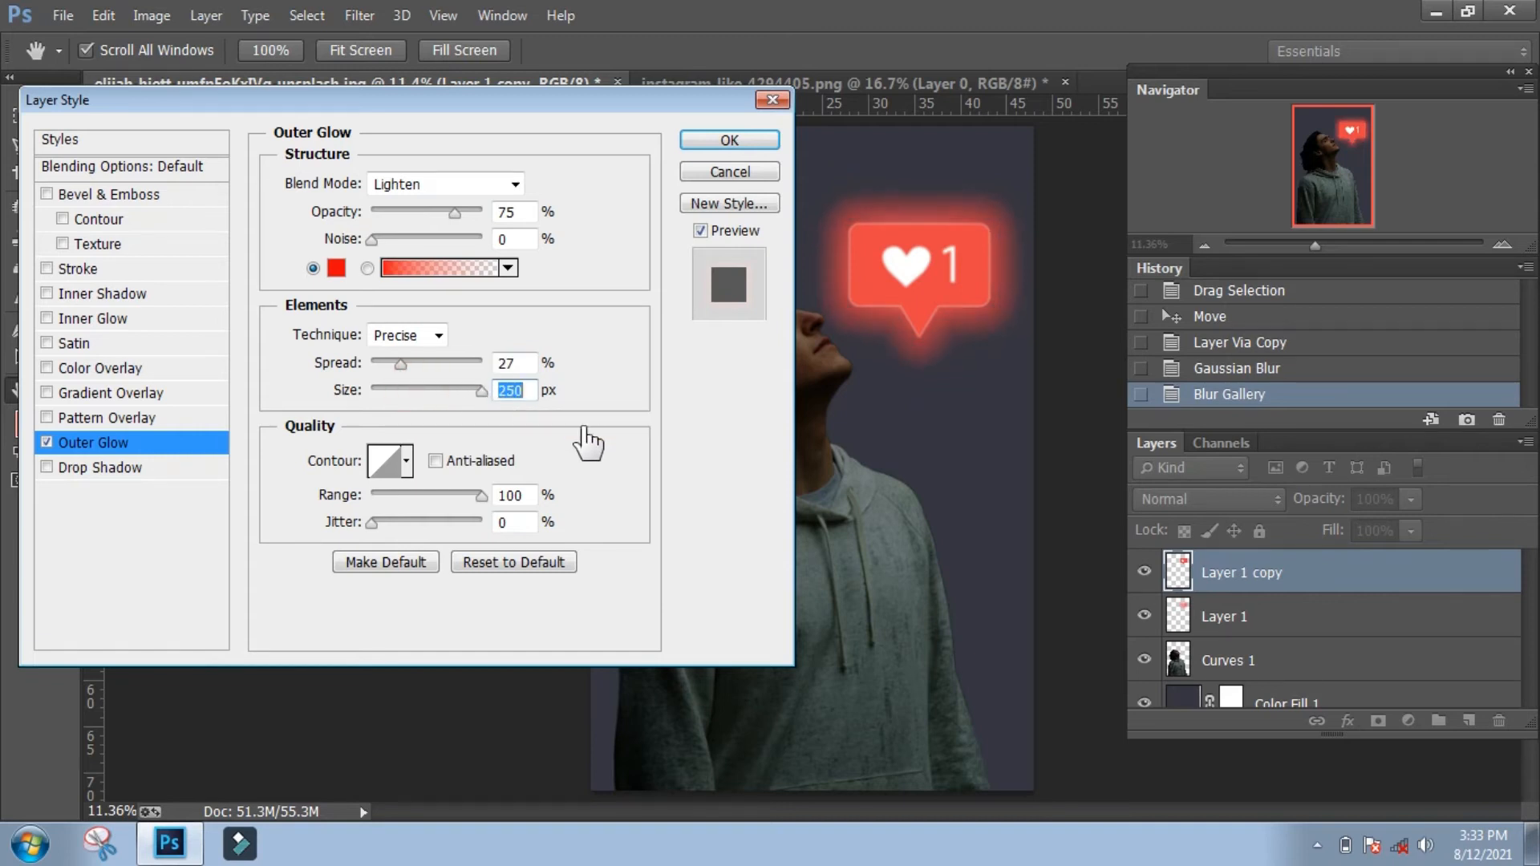
{"action": "left_click", "coordinate": [707, 142]}
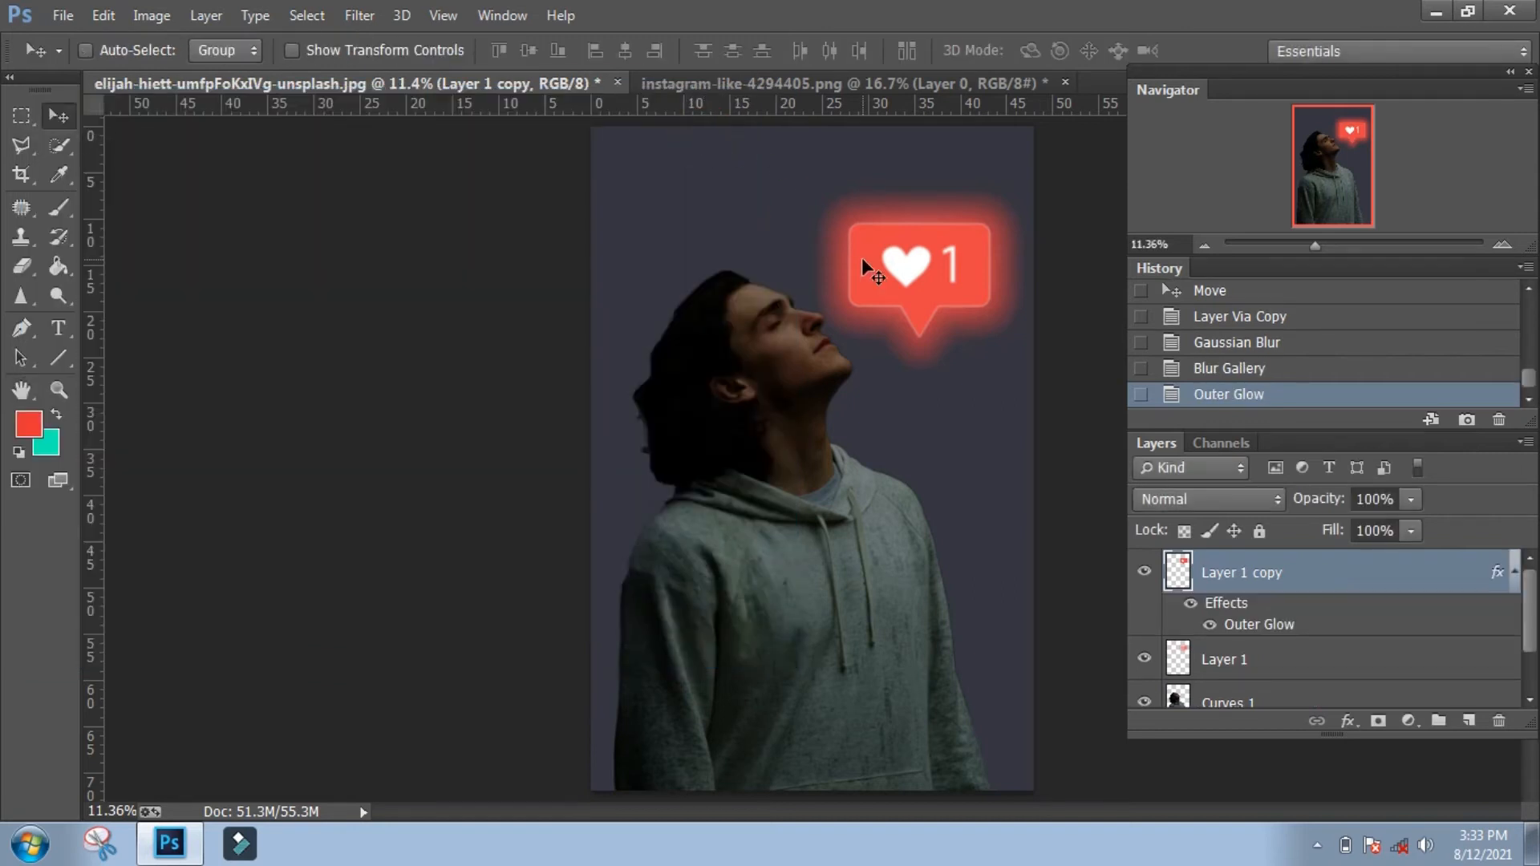
{"action": "mouse_move", "coordinate": [888, 255]}
{"action": "left_mouse_down"}
{"action": "mouse_move", "coordinate": [872, 249]}
{"action": "mouse_move", "coordinate": [885, 253]}
{"action": "left_mouse_up"}
Add a new empty layer directly above the man's layer and activate the Brush tool.
{"action": "scroll", "coordinate": [1201, 497], "scroll_direction": "down", "scroll_amount": 2}
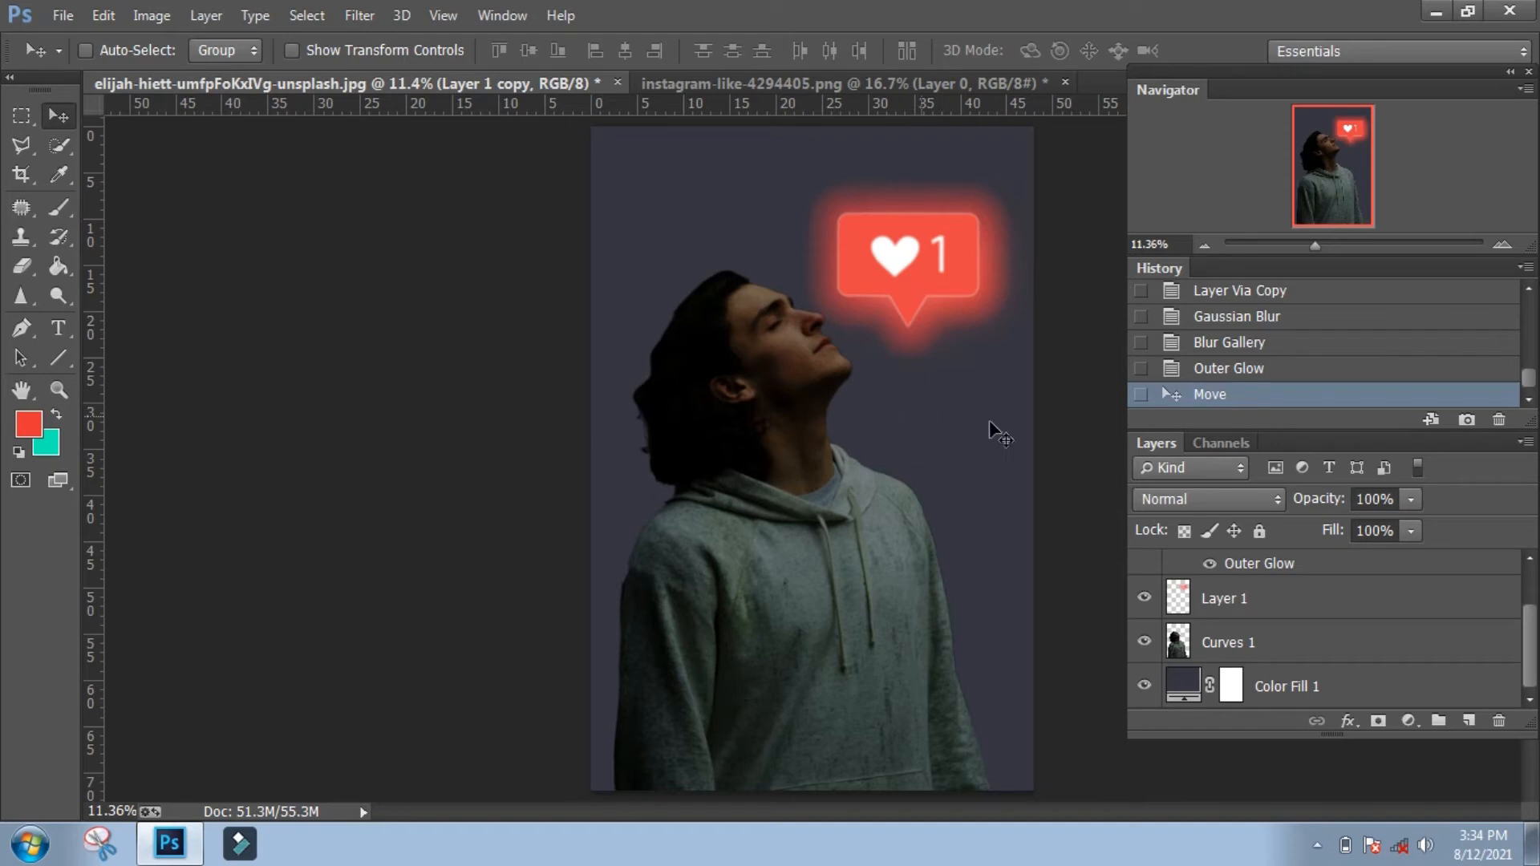
{"action": "left_click", "coordinate": [1282, 646]}
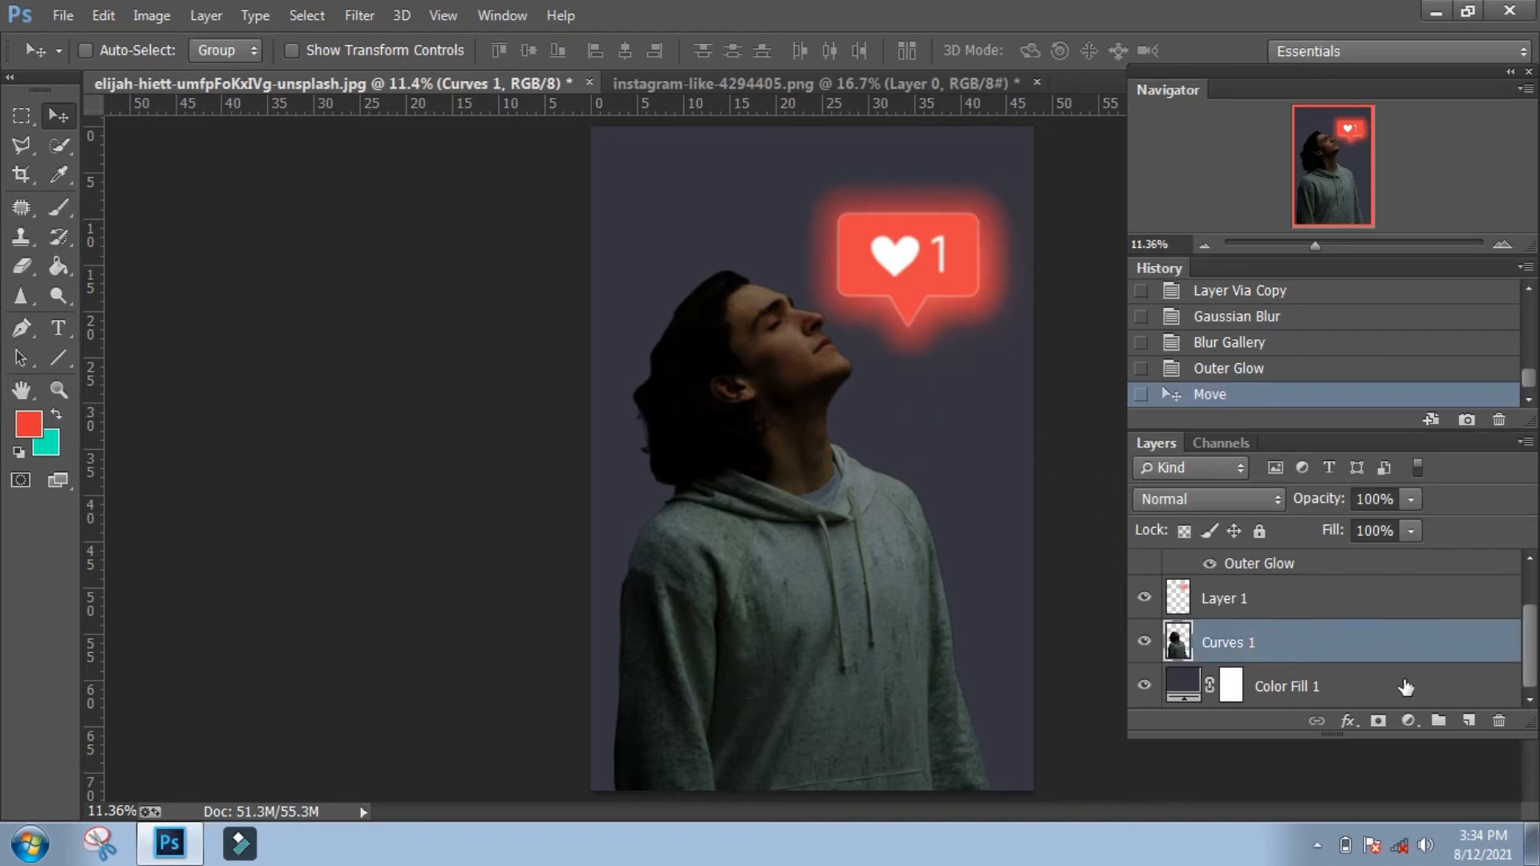
{"action": "left_click", "coordinate": [1468, 722]}
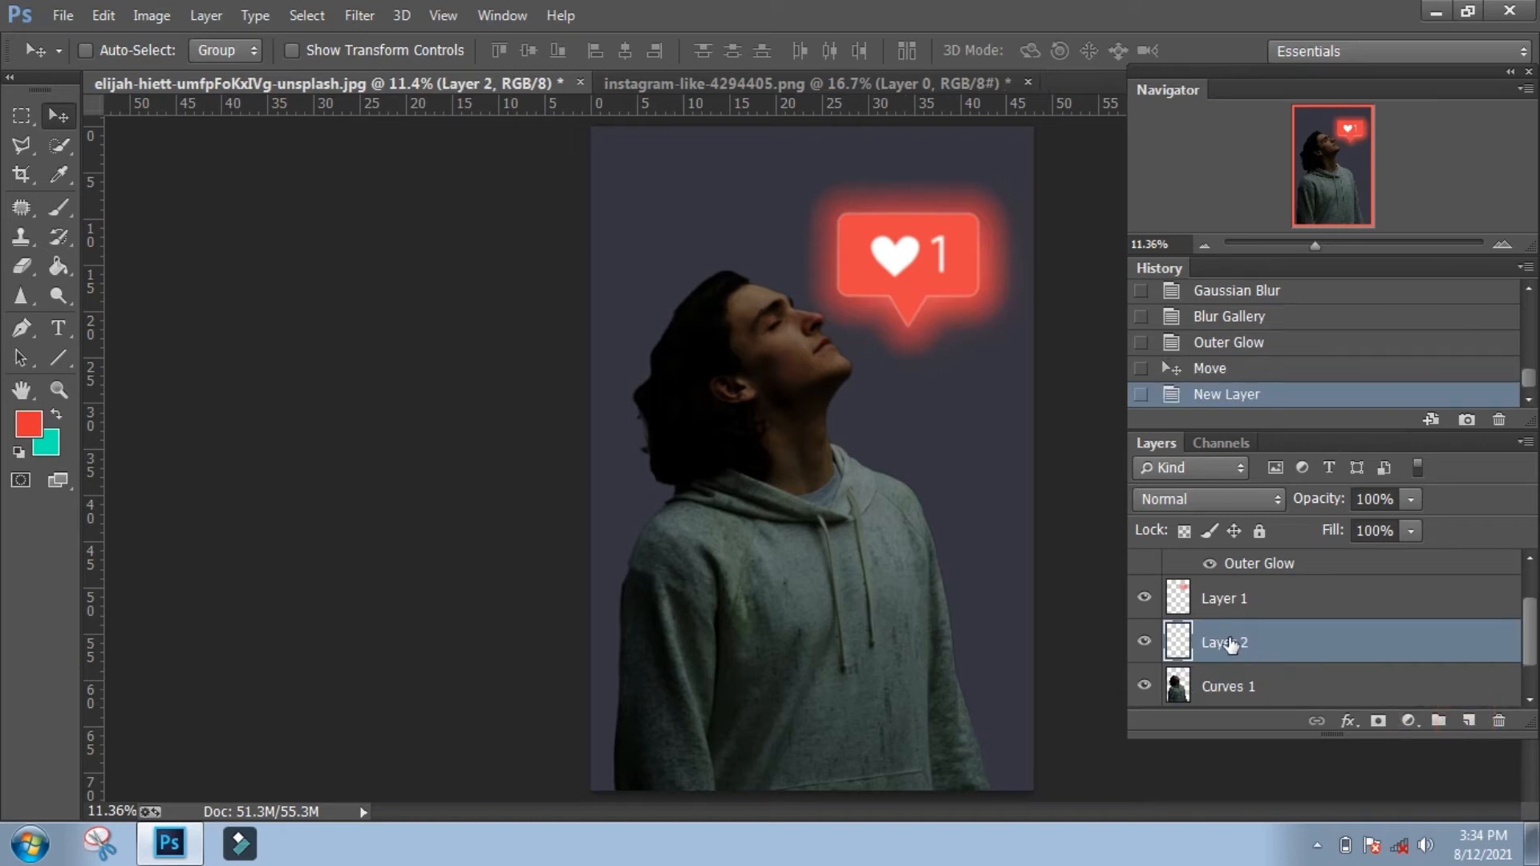
{"action": "left_click", "coordinate": [59, 208]}
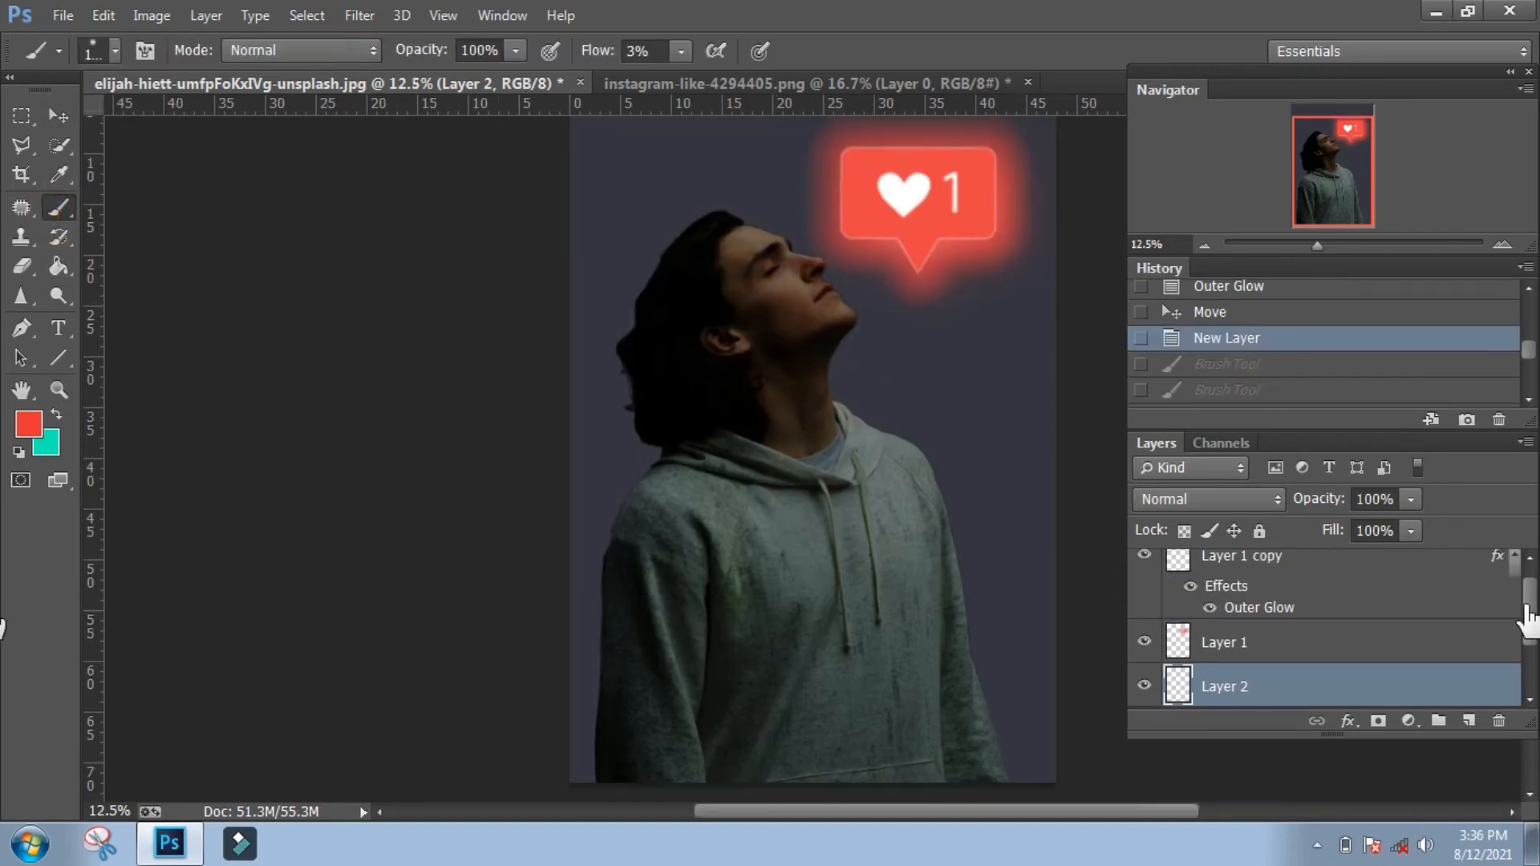
Load the man's outline as a selection from the Curves 1 layer.
{"action": "left_click_drag", "start_coordinate": [1528, 617], "coordinate": [1531, 661]}
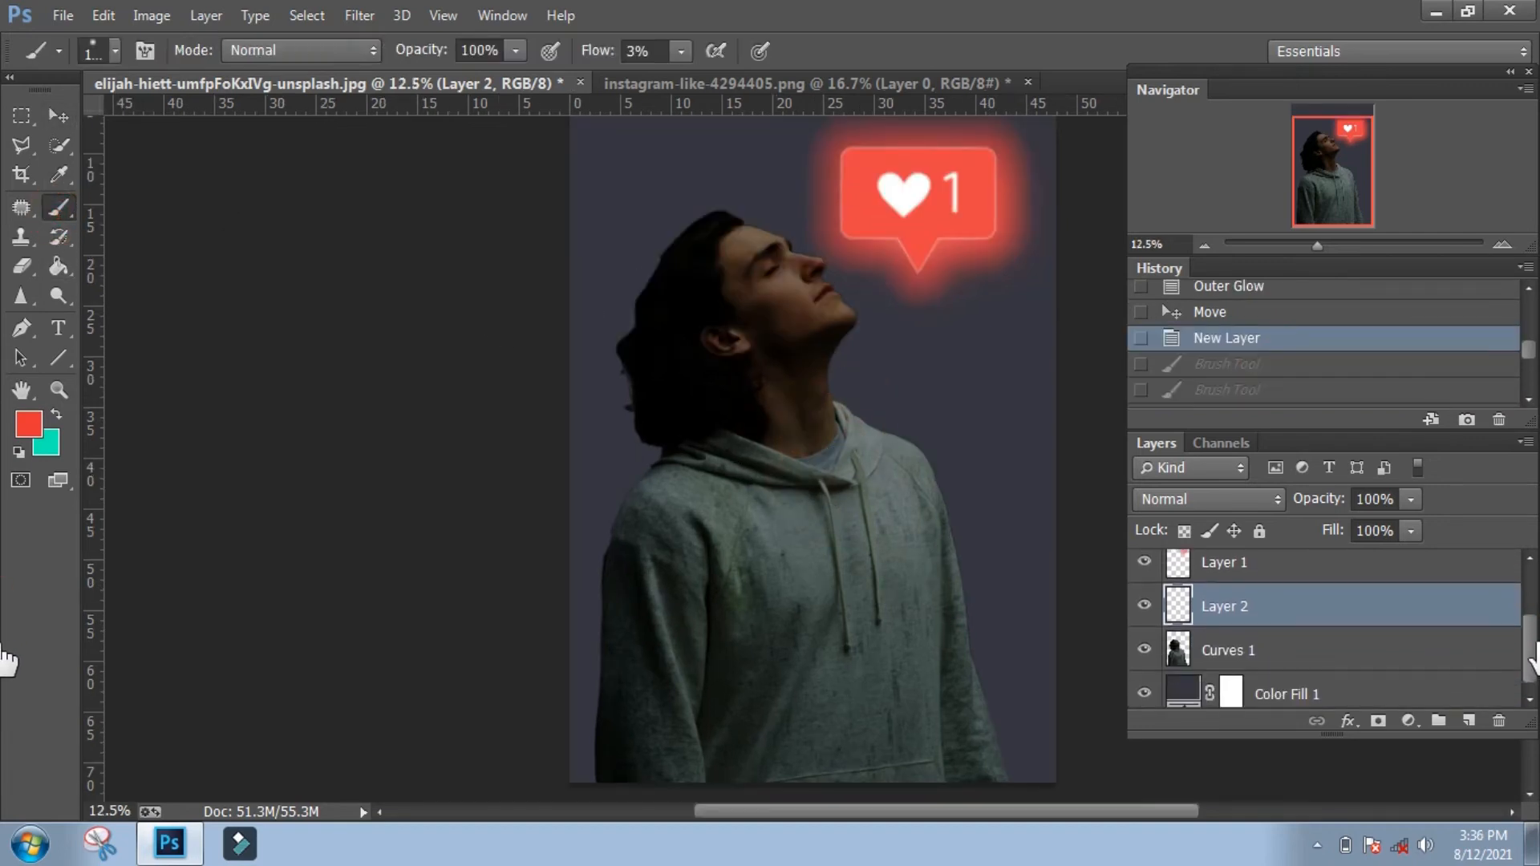
{"action": "left_click", "coordinate": [1184, 657]}
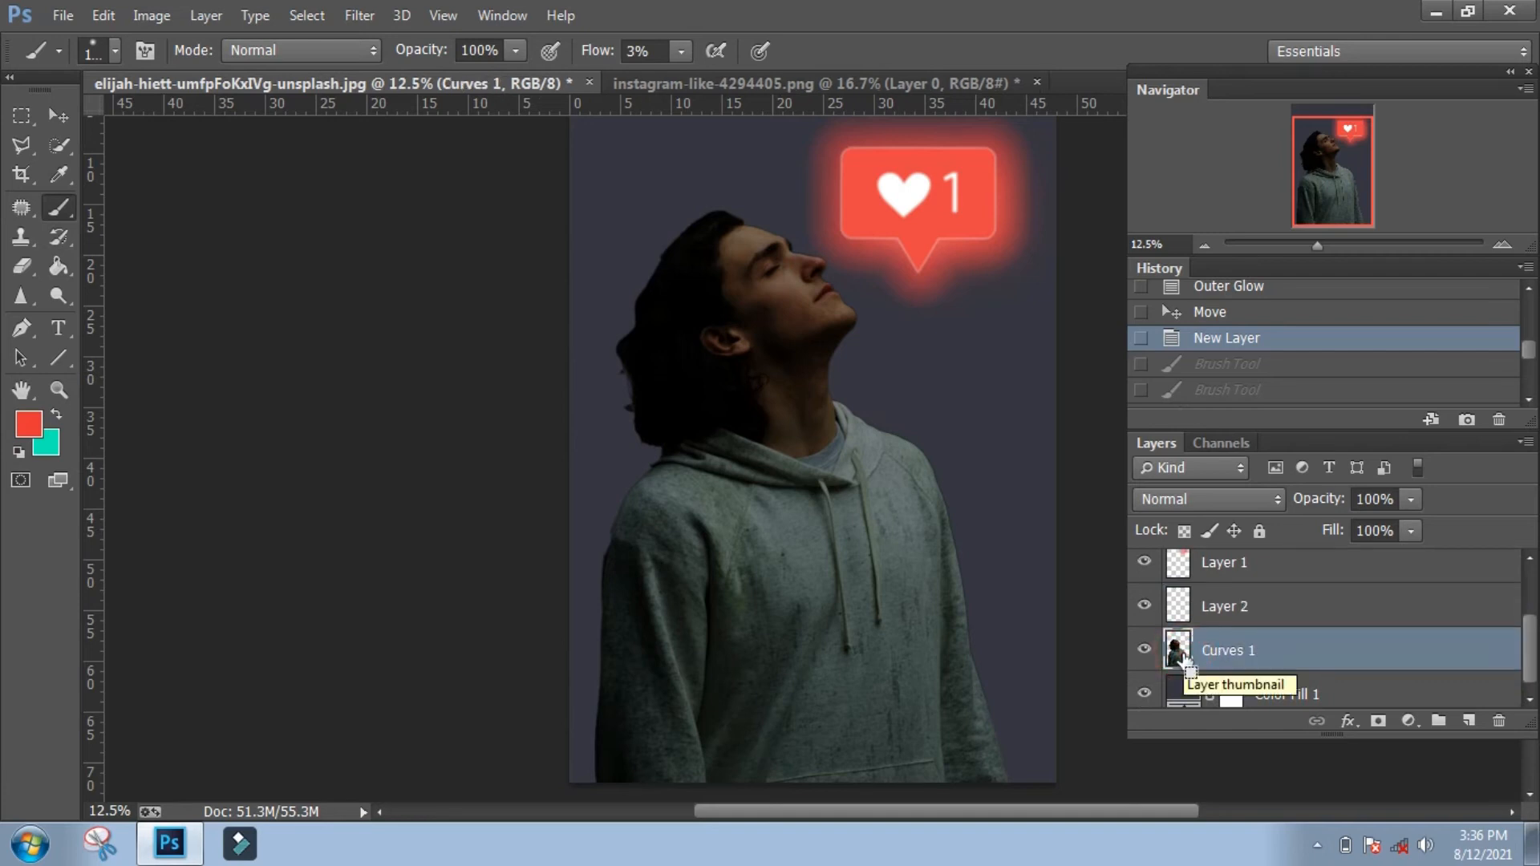
{"action": "left_click", "coordinate": [1180, 652], "text": "ctrl"}
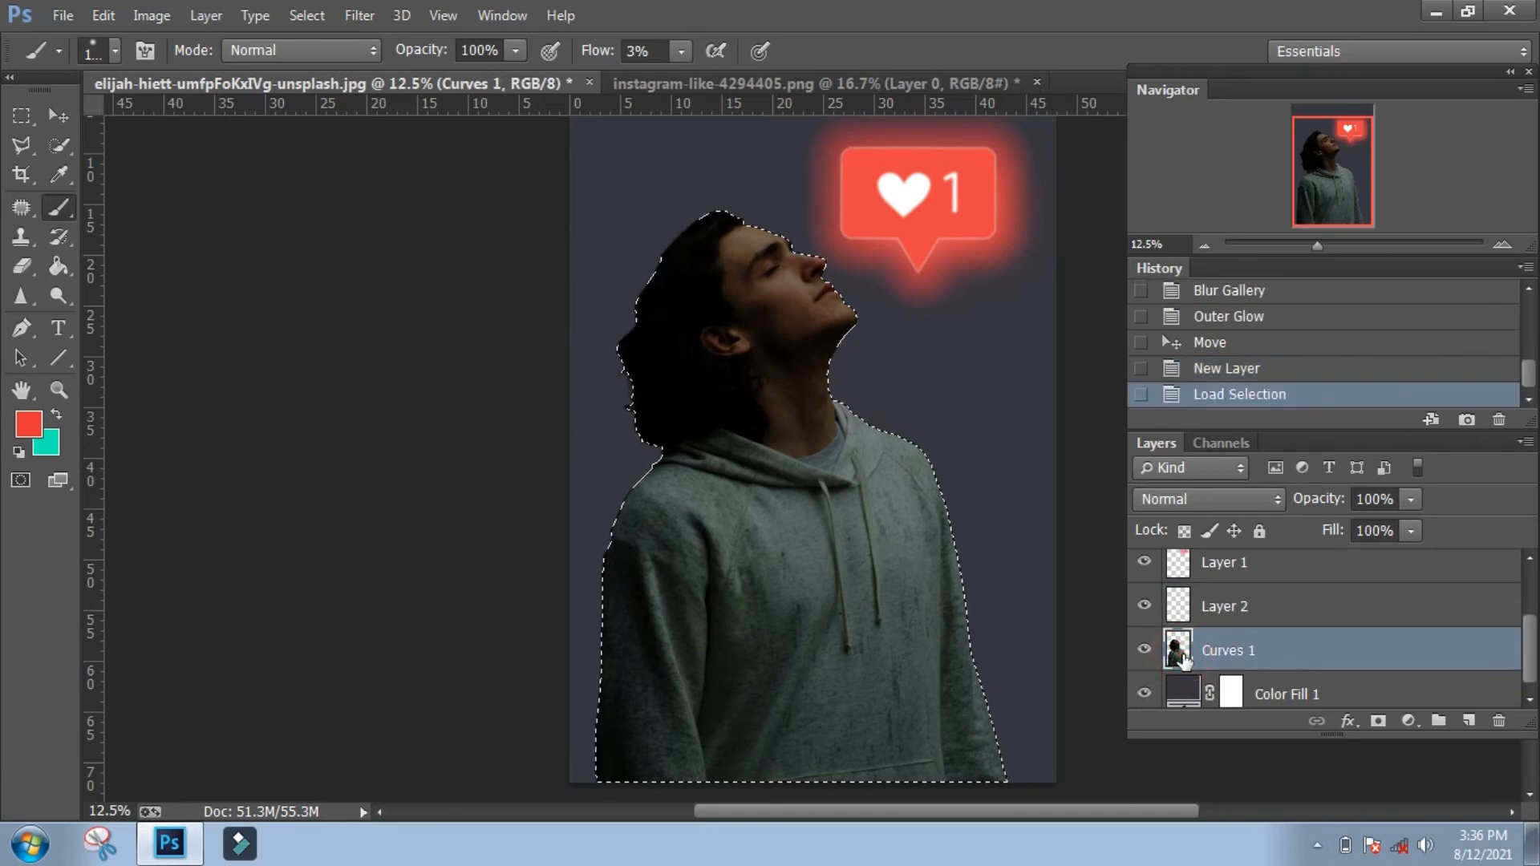
Paint soft red light over the man's face, neck and hoodie on Layer 2, ending with 93% brush opacity, and deselect.
{"action": "left_click", "coordinate": [1228, 597]}
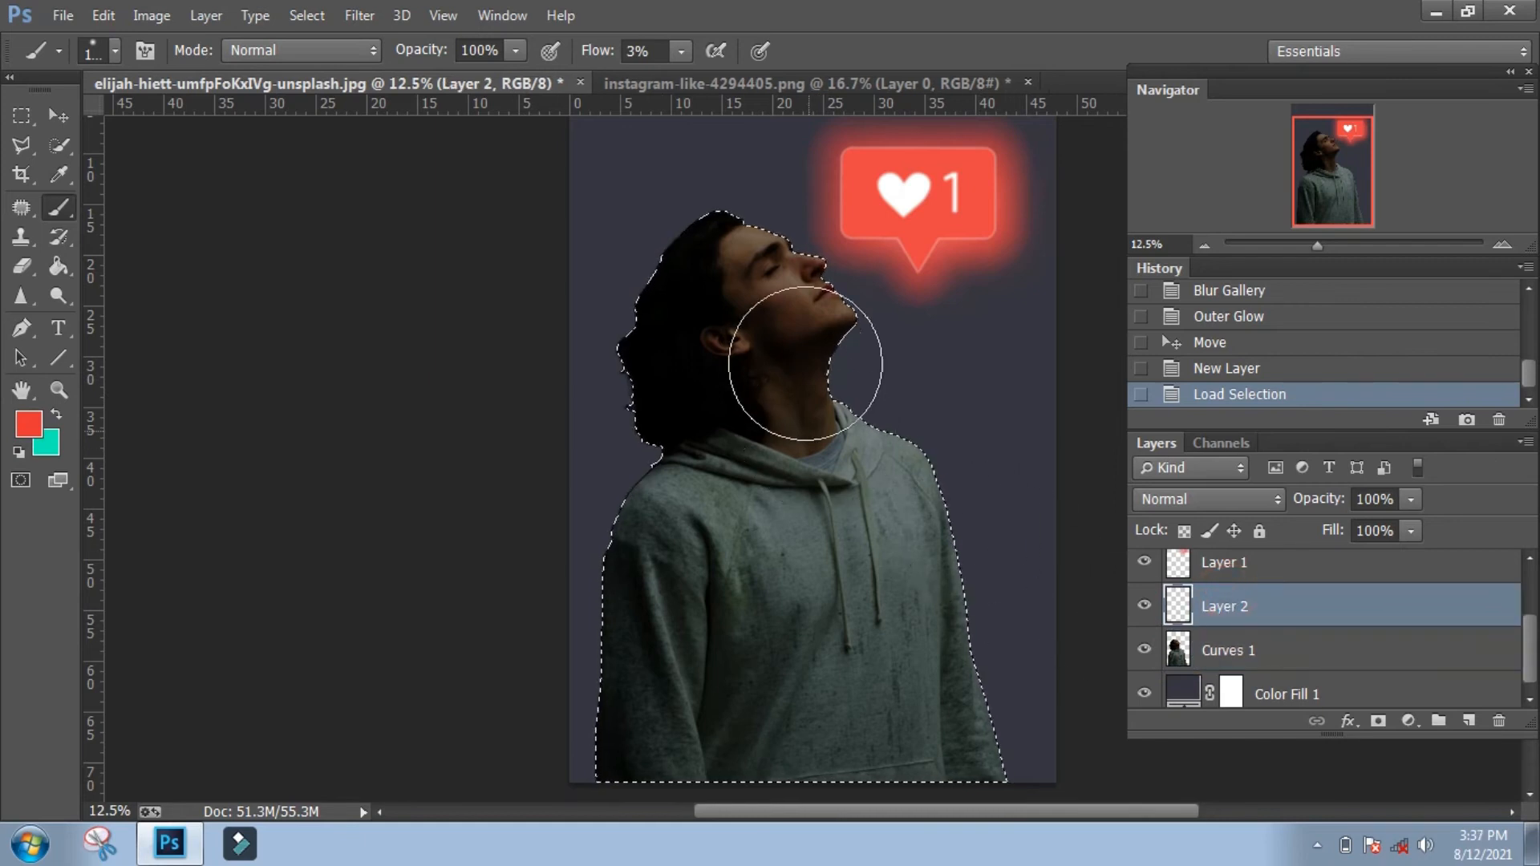
{"action": "mouse_move", "coordinate": [760, 281]}
{"action": "left_mouse_down"}
{"action": "mouse_move", "coordinate": [793, 317]}
{"action": "mouse_move", "coordinate": [769, 280]}
{"action": "mouse_move", "coordinate": [743, 275]}
{"action": "mouse_move", "coordinate": [884, 507]}
{"action": "mouse_move", "coordinate": [966, 755]}
{"action": "left_mouse_up"}
{"action": "left_click_drag", "start_coordinate": [515, 50], "coordinate": [484, 96]}
{"action": "left_click_drag", "start_coordinate": [666, 776], "coordinate": [888, 449]}
{"action": "mouse_move", "coordinate": [815, 526]}
{"action": "left_mouse_down"}
{"action": "mouse_move", "coordinate": [820, 486]}
{"action": "mouse_move", "coordinate": [663, 789]}
{"action": "mouse_move", "coordinate": [939, 784]}
{"action": "left_mouse_up"}
{"action": "left_click_drag", "start_coordinate": [517, 51], "coordinate": [544, 117]}
{"action": "mouse_move", "coordinate": [748, 306]}
{"action": "left_mouse_down"}
{"action": "mouse_move", "coordinate": [907, 504]}
{"action": "mouse_move", "coordinate": [825, 344]}
{"action": "mouse_move", "coordinate": [946, 636]}
{"action": "mouse_move", "coordinate": [1107, 636]}
{"action": "left_mouse_up"}
{"action": "key", "text": "ctrl+d"}
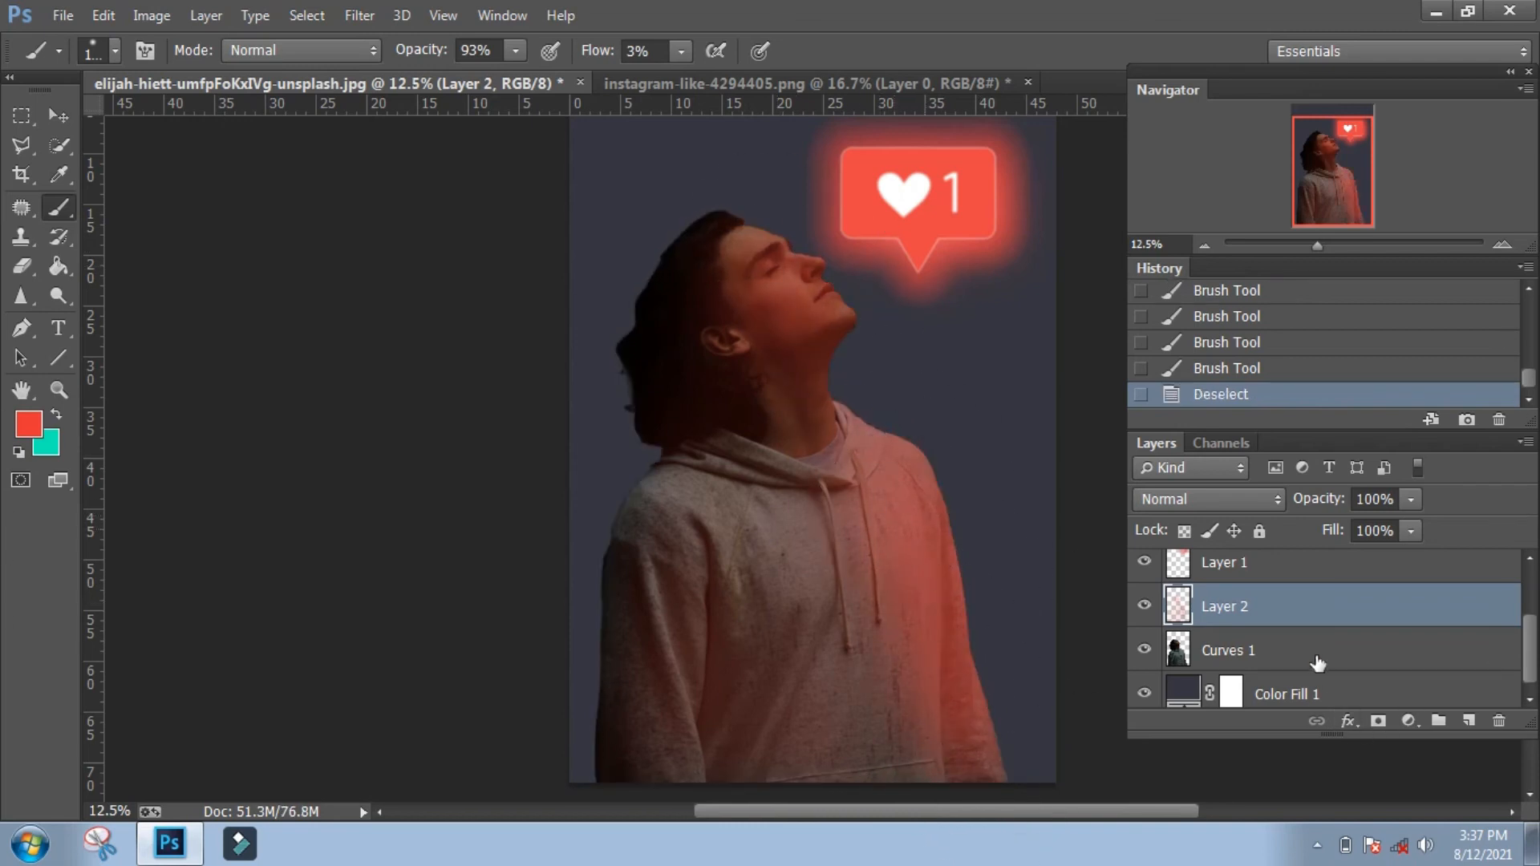
Add a Channel Mixer adjustment clipped to the Curves 1 layer and set Red to -10% in the Green output channel.
{"action": "left_click", "coordinate": [1338, 656]}
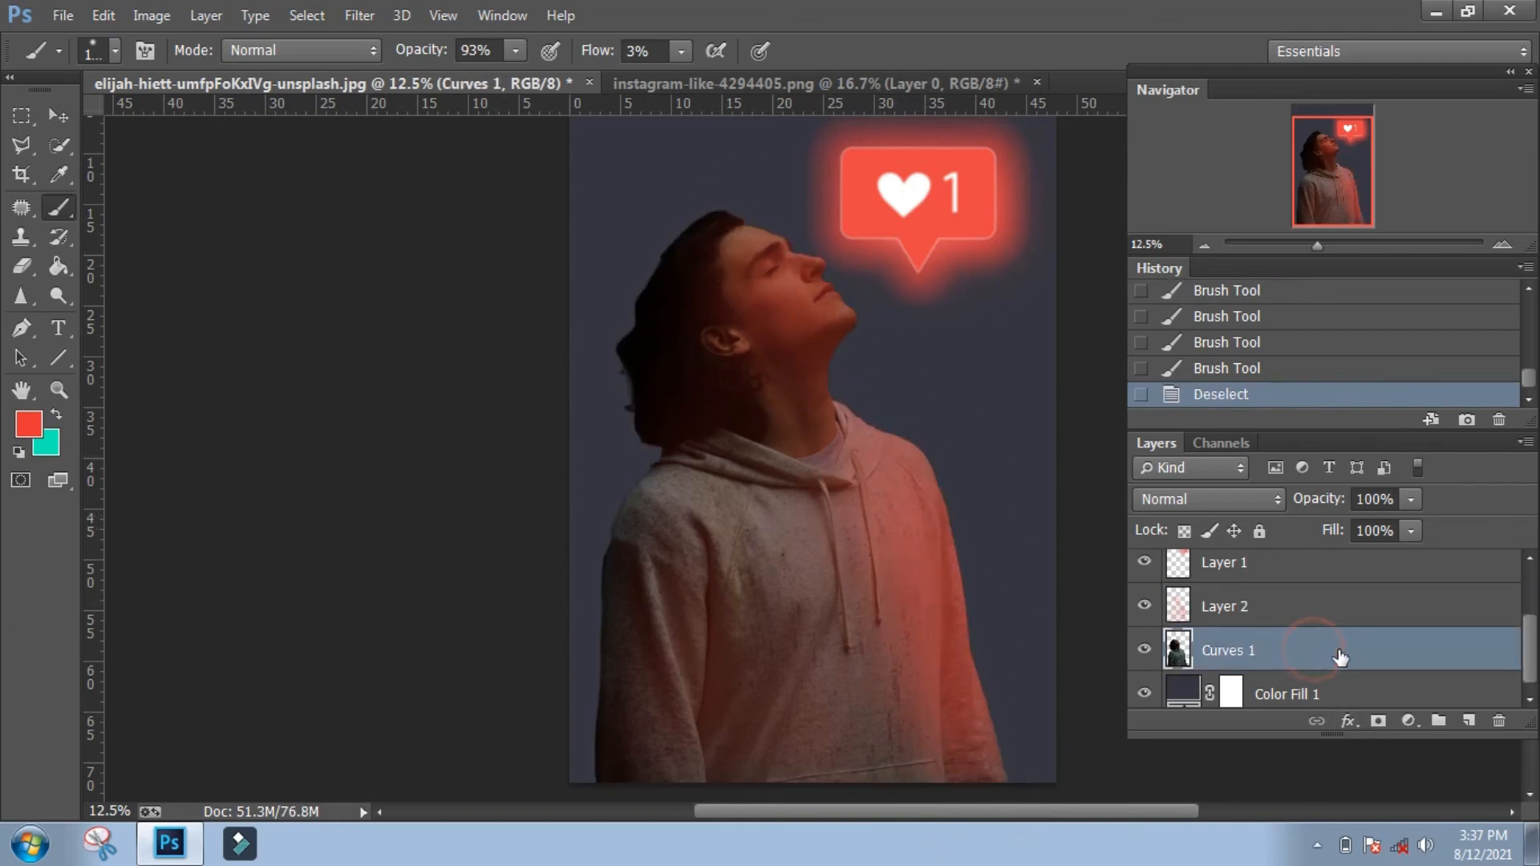
{"action": "left_click", "coordinate": [1410, 721]}
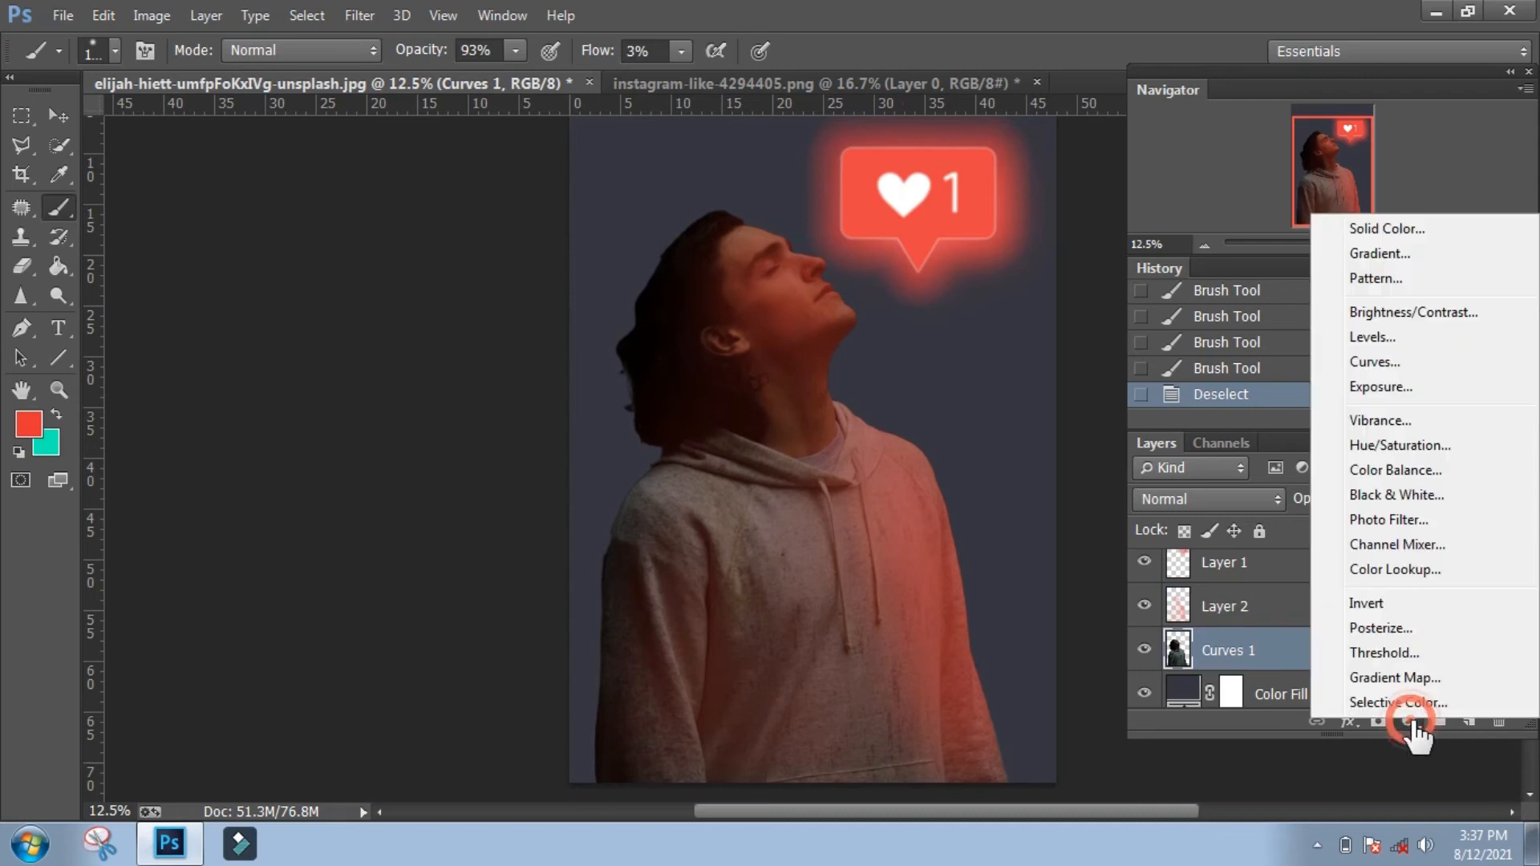
{"action": "left_click", "coordinate": [1405, 545]}
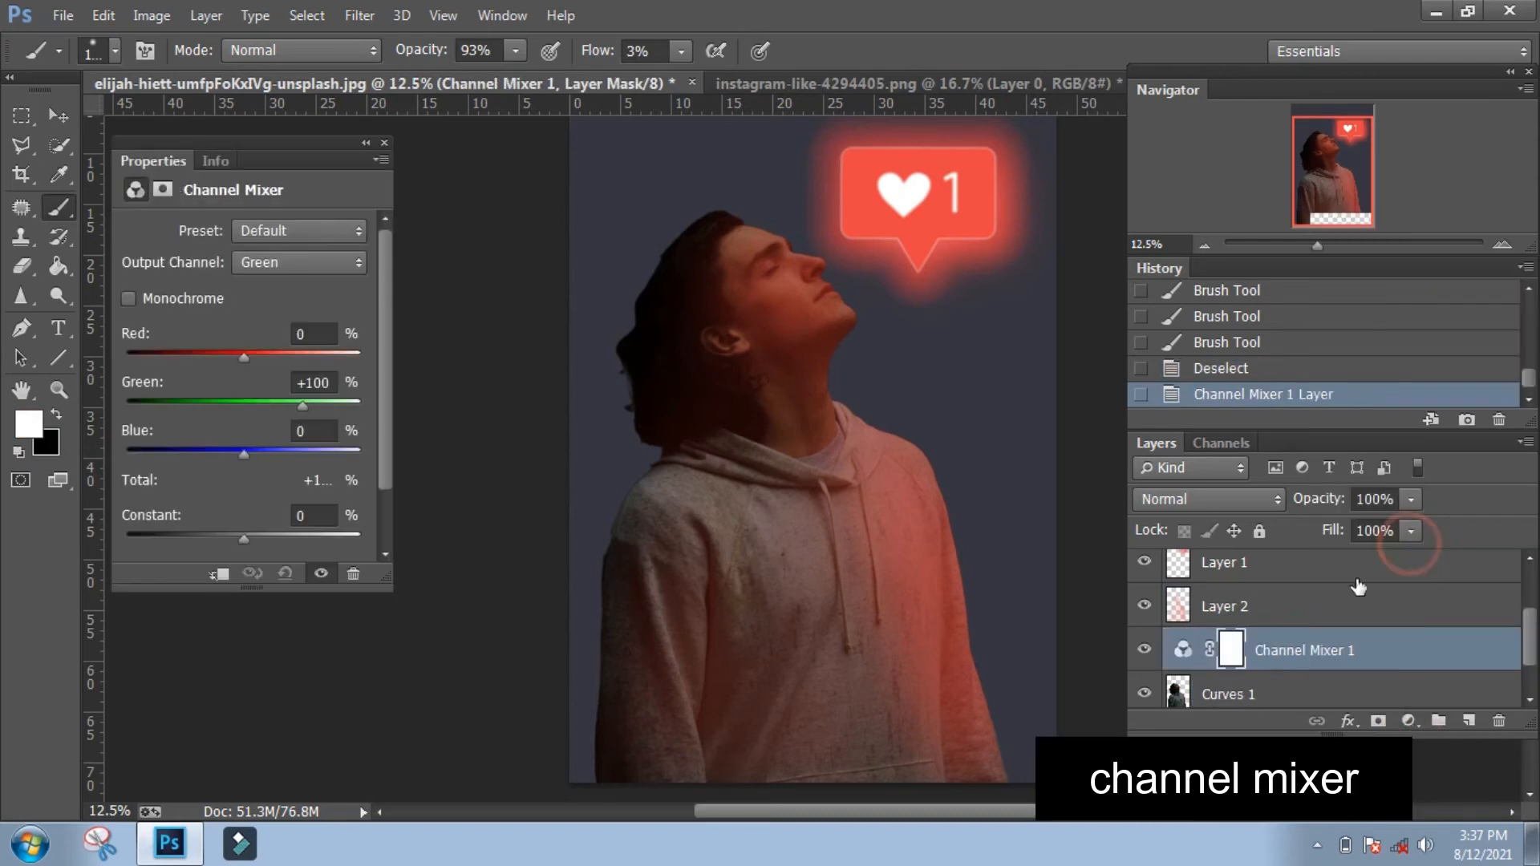
{"action": "mouse_move", "coordinate": [243, 358]}
{"action": "left_mouse_down"}
{"action": "mouse_move", "coordinate": [330, 358]}
{"action": "mouse_move", "coordinate": [214, 351]}
{"action": "mouse_move", "coordinate": [255, 354]}
{"action": "left_mouse_up"}
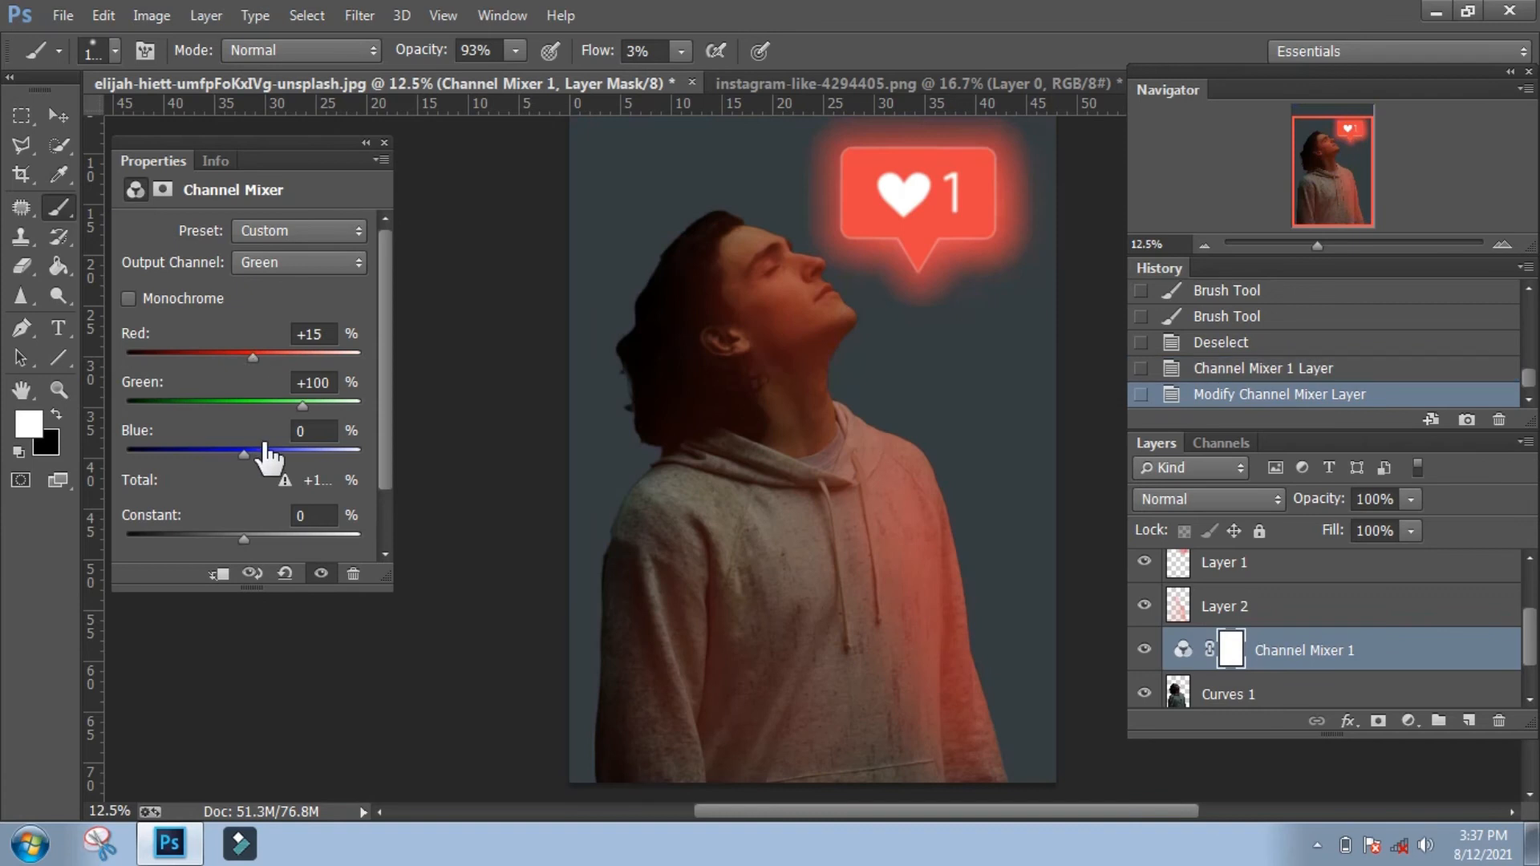
{"action": "left_click", "coordinate": [220, 573]}
{"action": "mouse_move", "coordinate": [255, 353]}
{"action": "left_mouse_down"}
{"action": "mouse_move", "coordinate": [321, 353]}
{"action": "mouse_move", "coordinate": [241, 354]}
{"action": "left_mouse_up"}
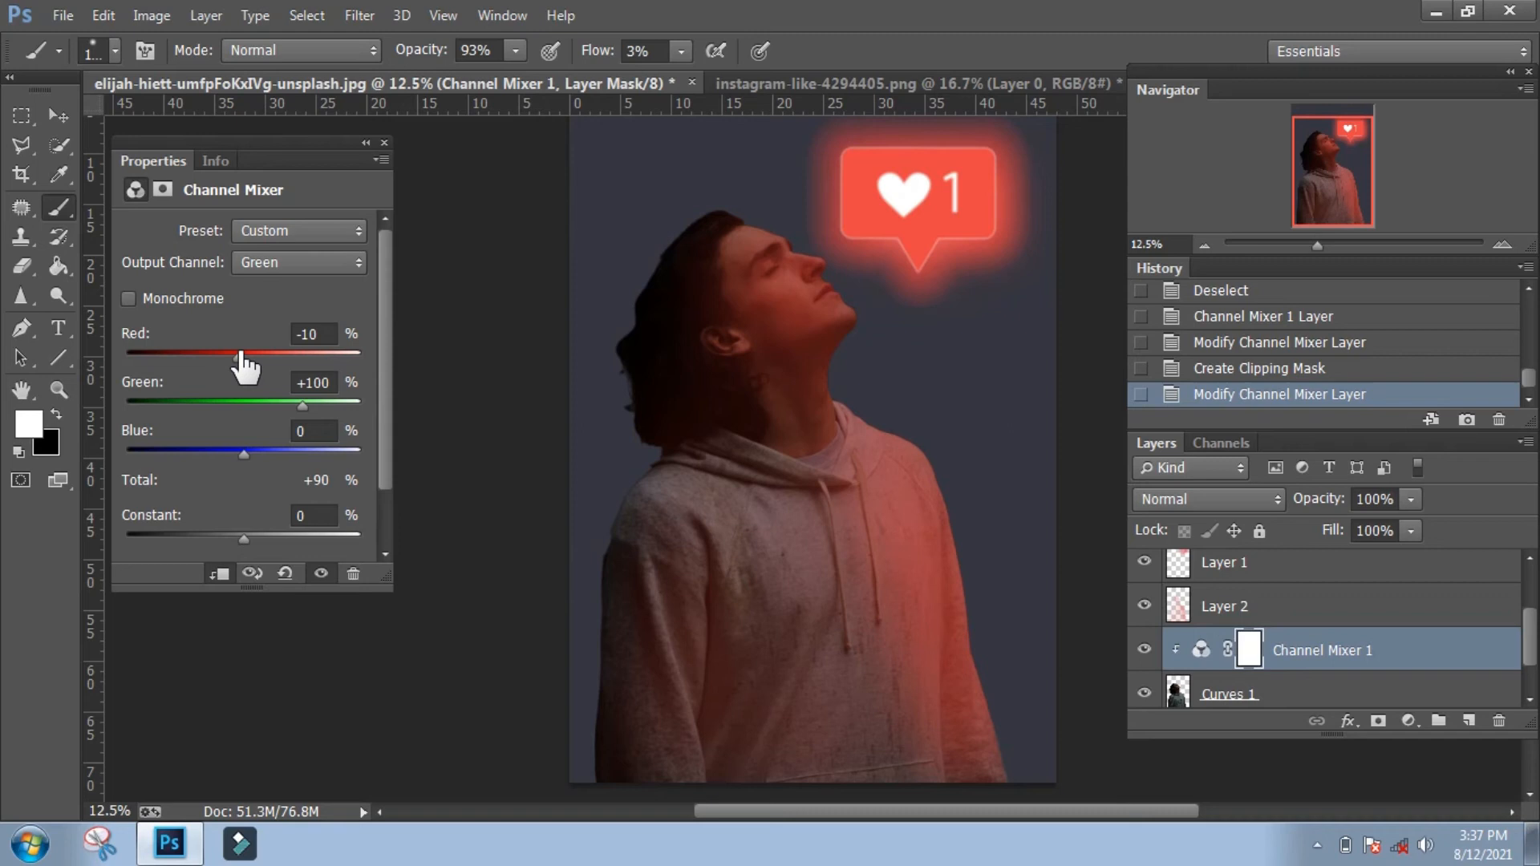
{"action": "left_click", "coordinate": [384, 143]}
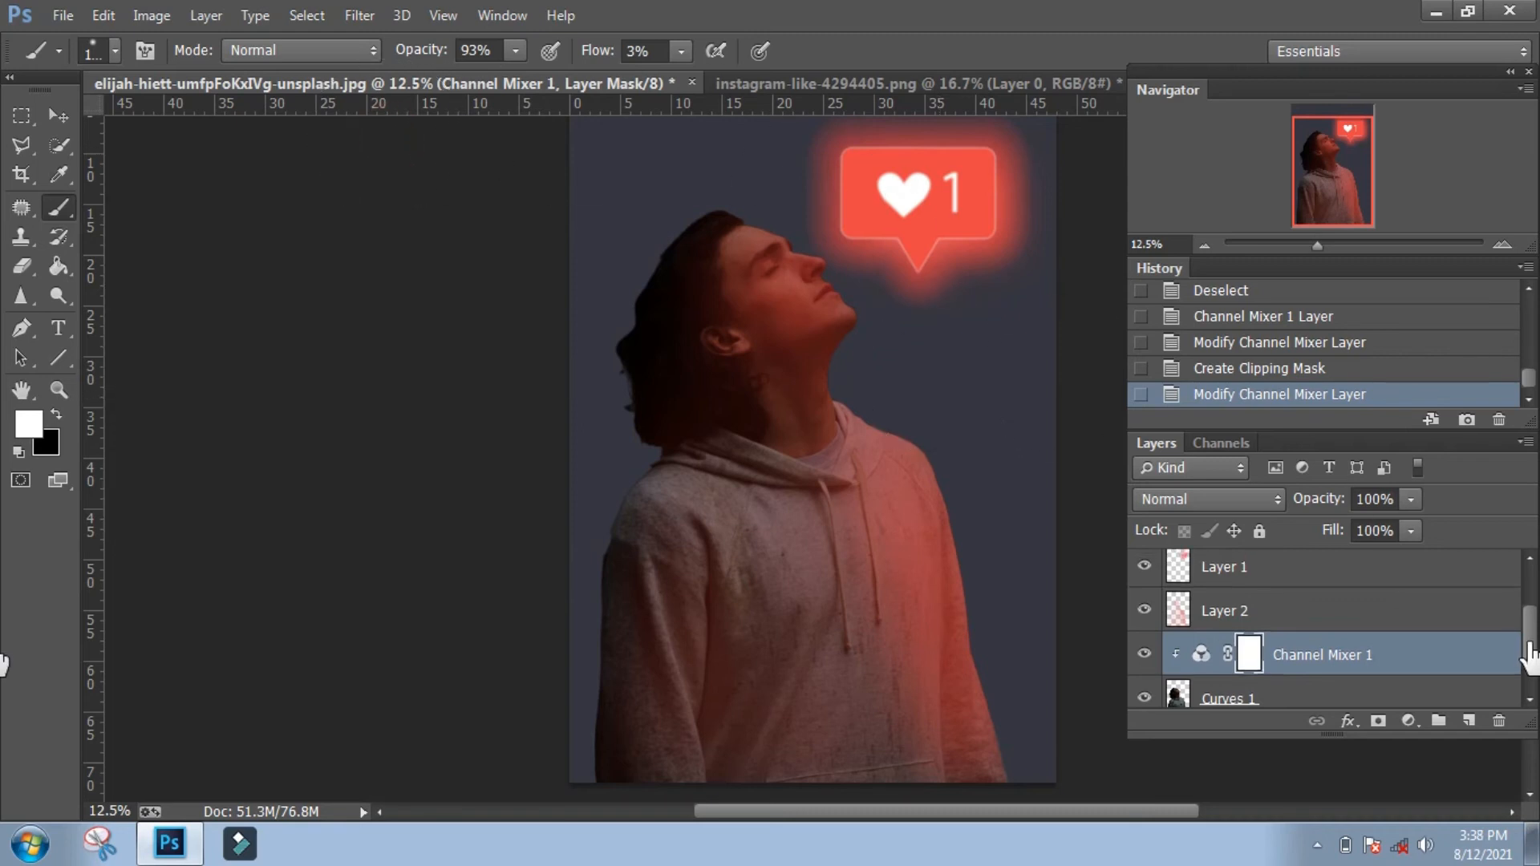
Add a Channel Mixer adjustment clipped to Layer 1 and set Red to -17% in the Green output channel.
{"action": "left_click_drag", "start_coordinate": [1529, 654], "coordinate": [1531, 595]}
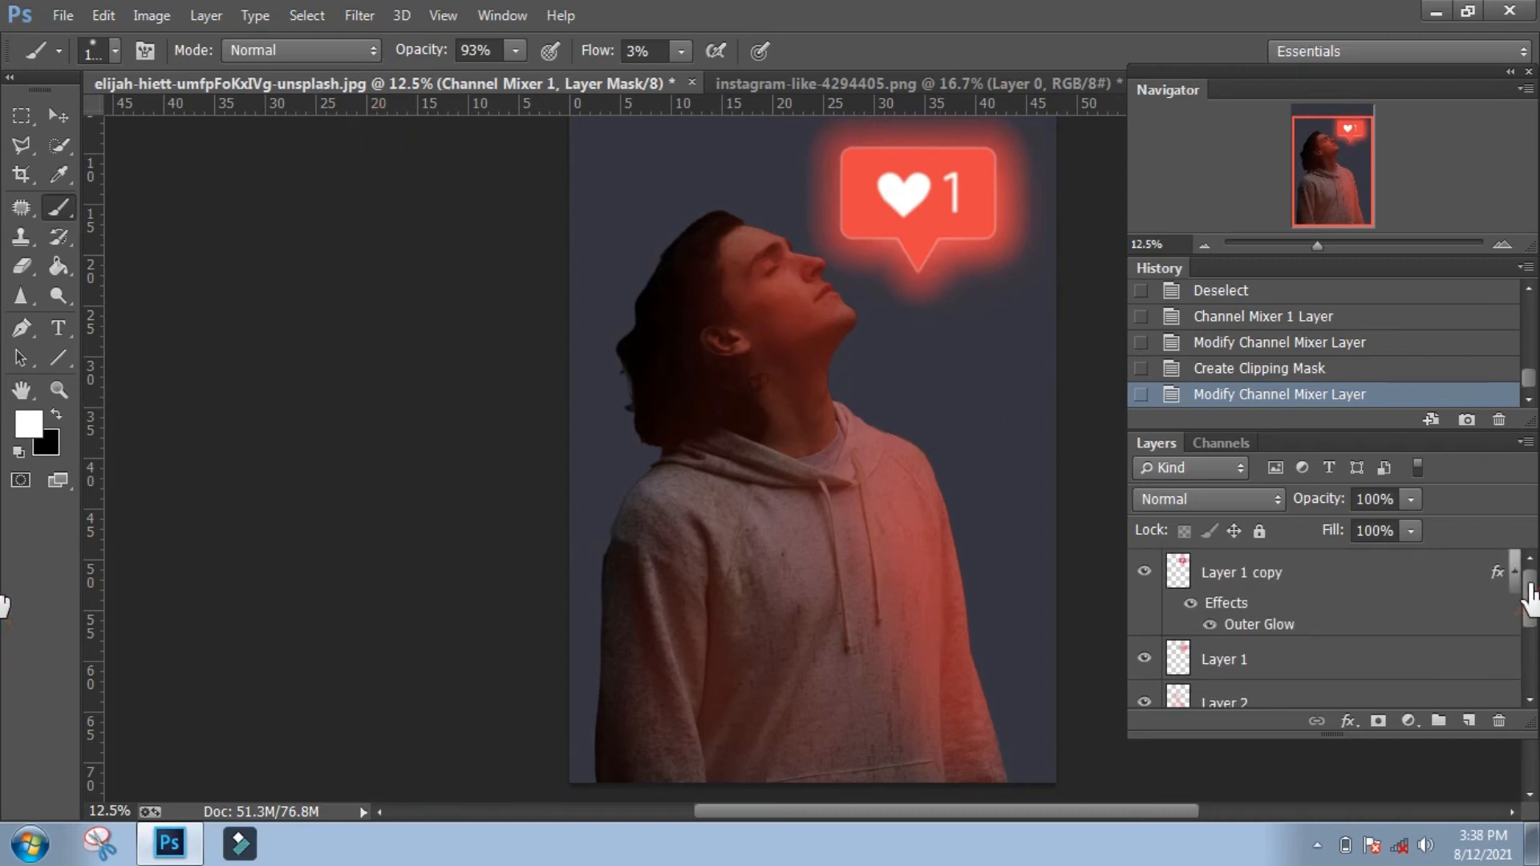
{"action": "left_click", "coordinate": [1271, 656]}
{"action": "left_click", "coordinate": [1409, 722]}
{"action": "left_click", "coordinate": [1411, 722]}
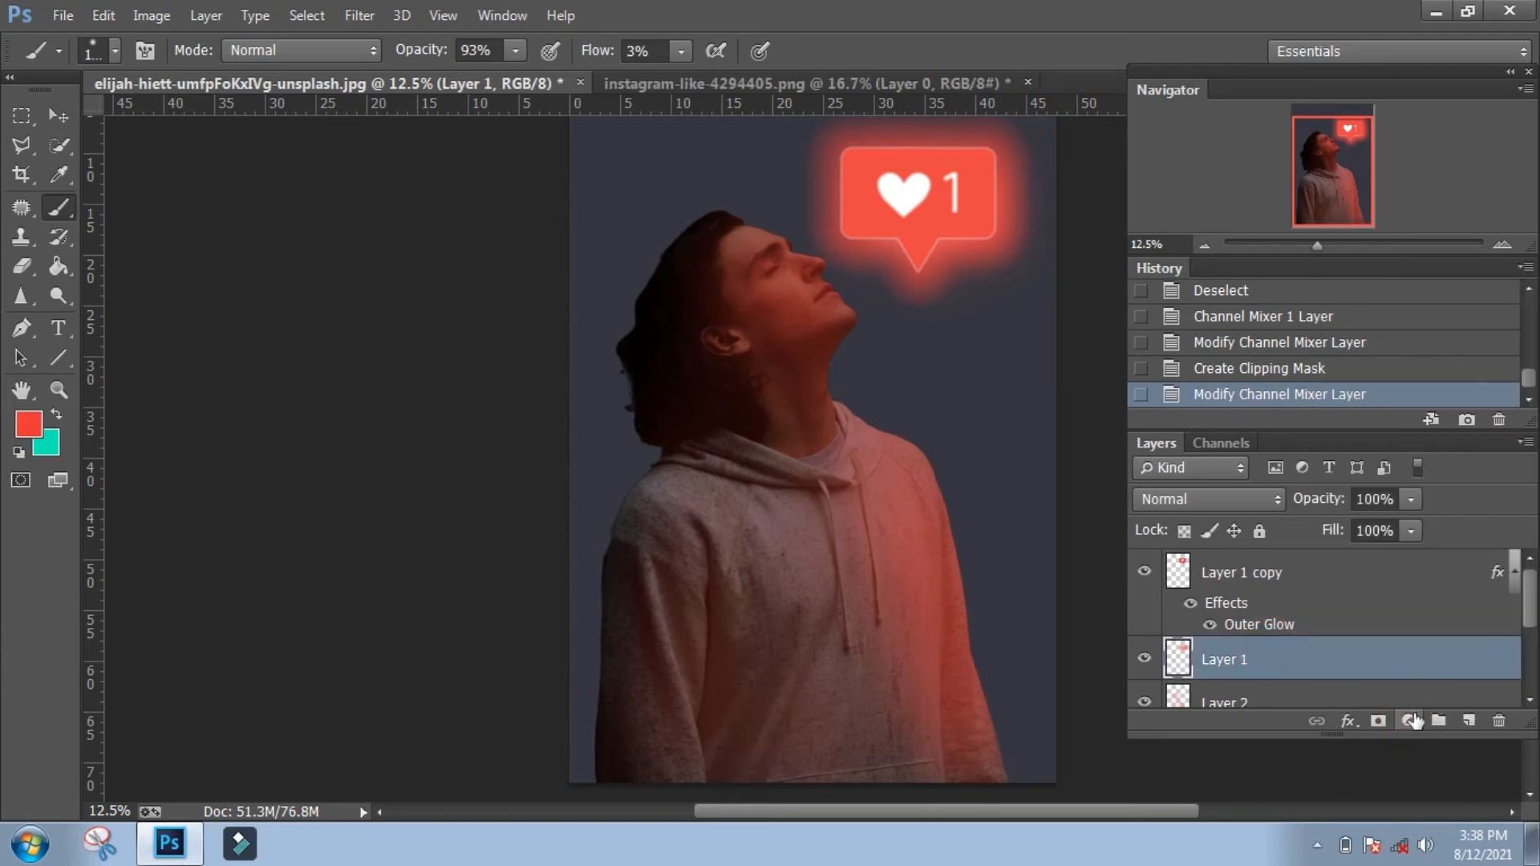
{"action": "left_click", "coordinate": [1410, 721]}
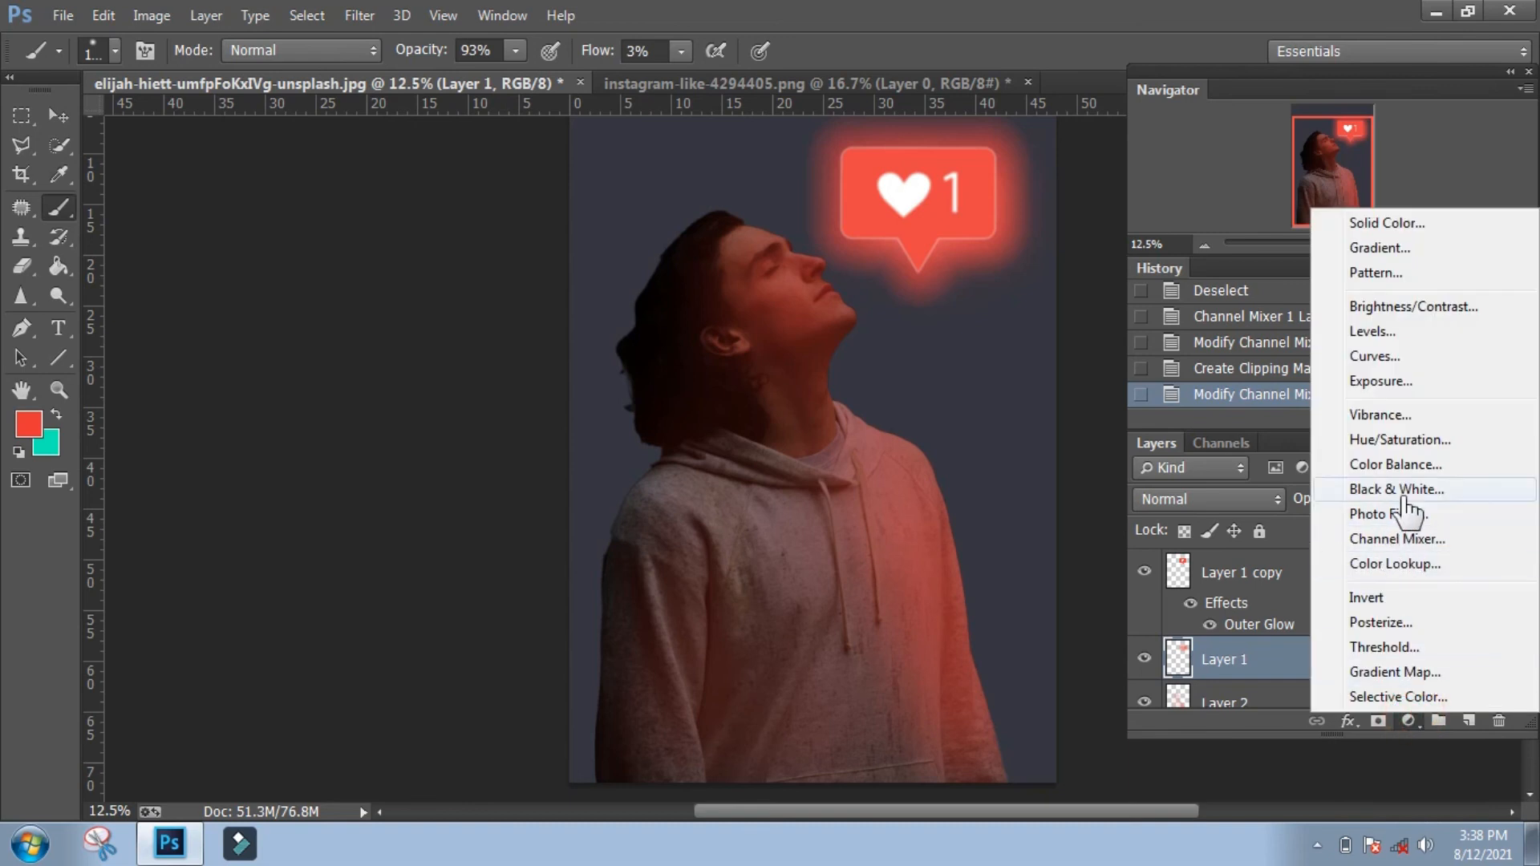
{"action": "left_click", "coordinate": [1466, 542]}
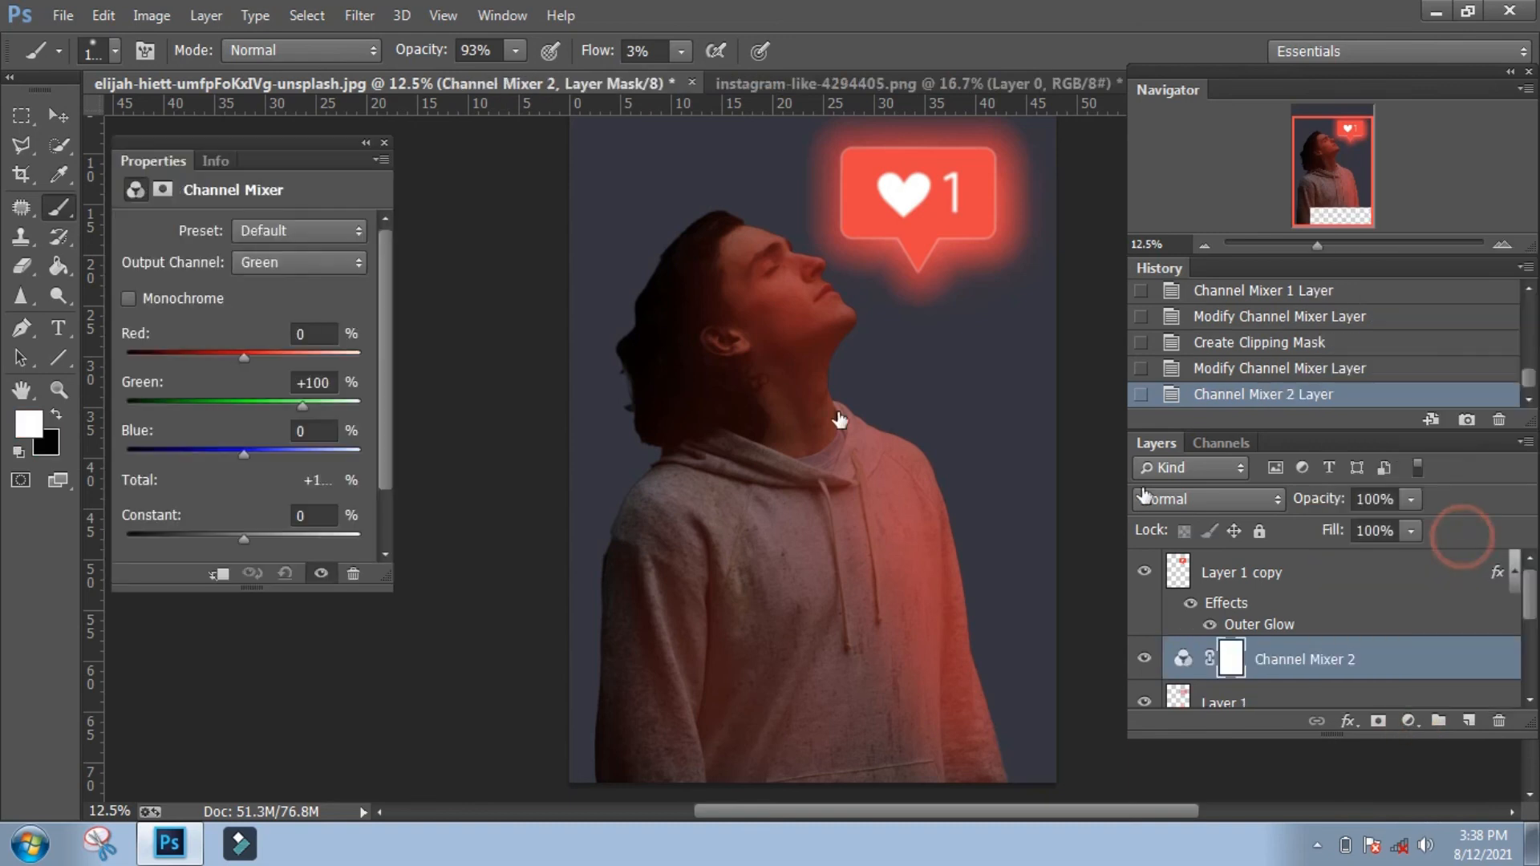
{"action": "left_click", "coordinate": [220, 576]}
{"action": "mouse_move", "coordinate": [246, 361]}
{"action": "left_mouse_down"}
{"action": "mouse_move", "coordinate": [371, 357]}
{"action": "mouse_move", "coordinate": [241, 371]}
{"action": "left_mouse_up"}
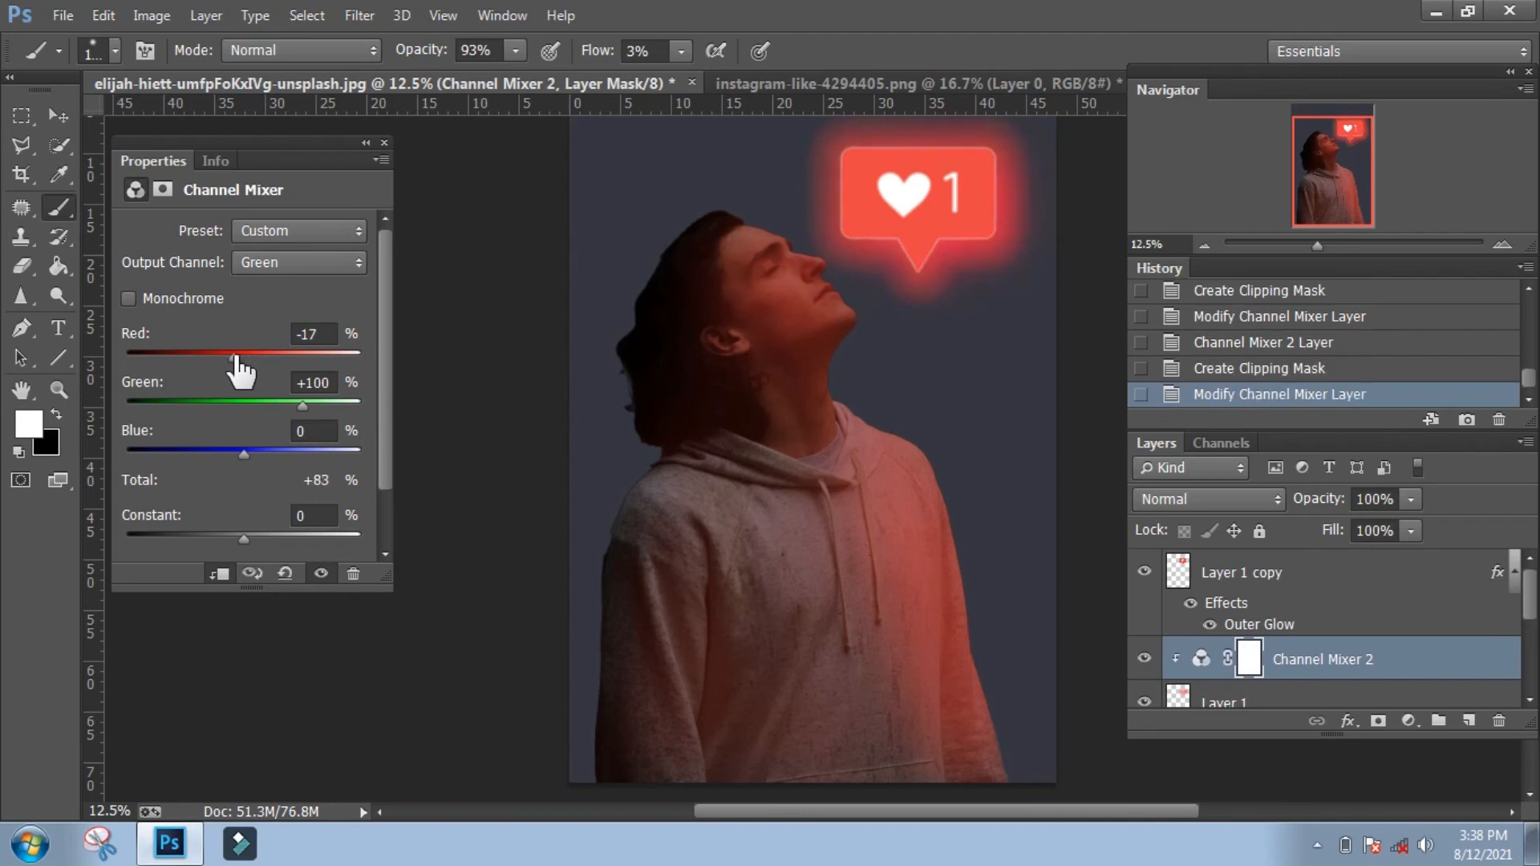
{"action": "left_click", "coordinate": [385, 142]}
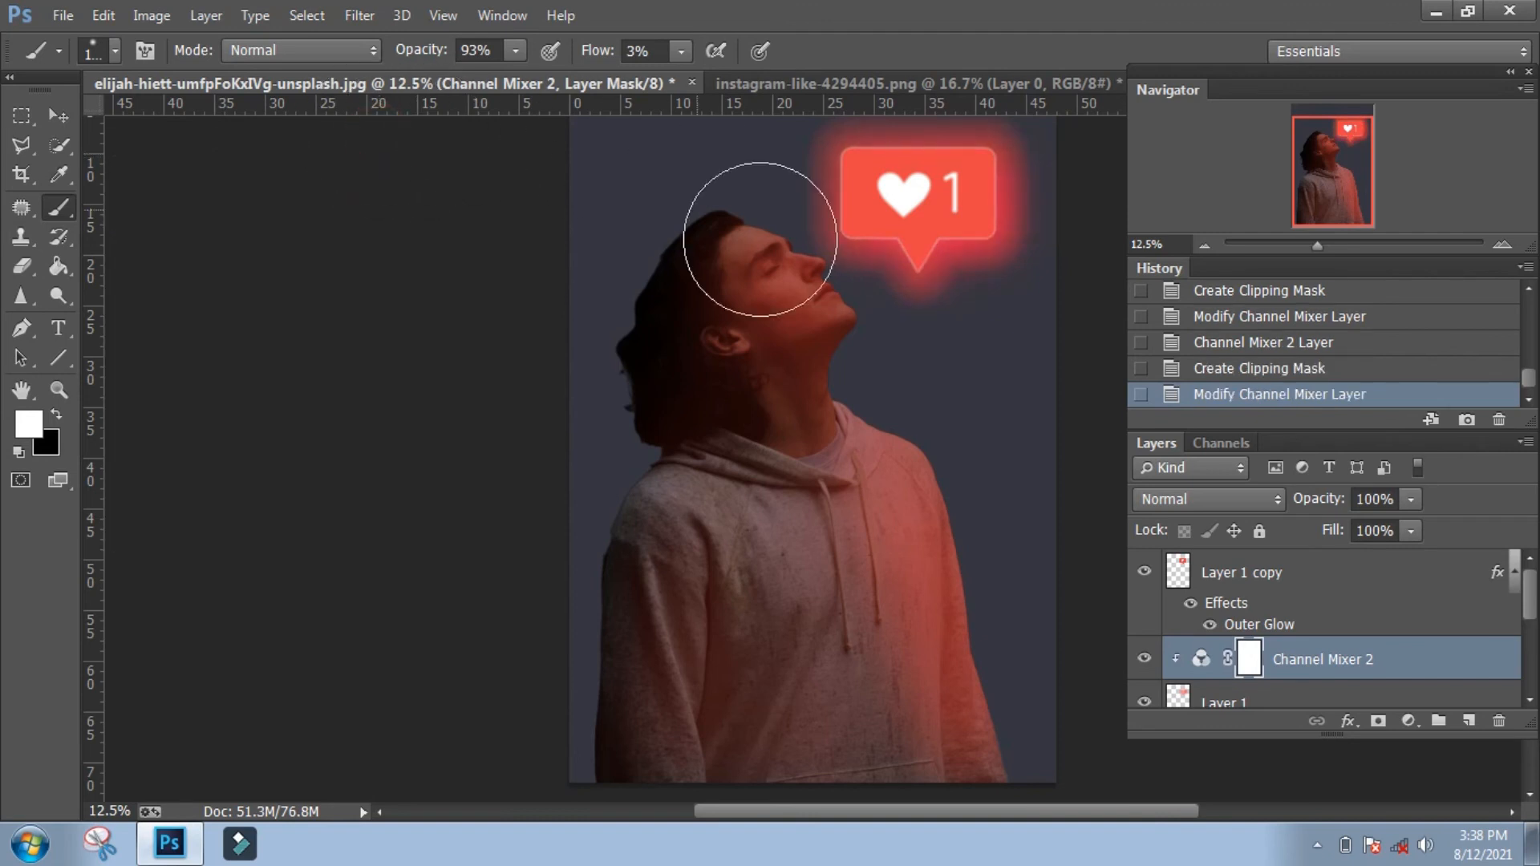
{"action": "key", "text": "v"}
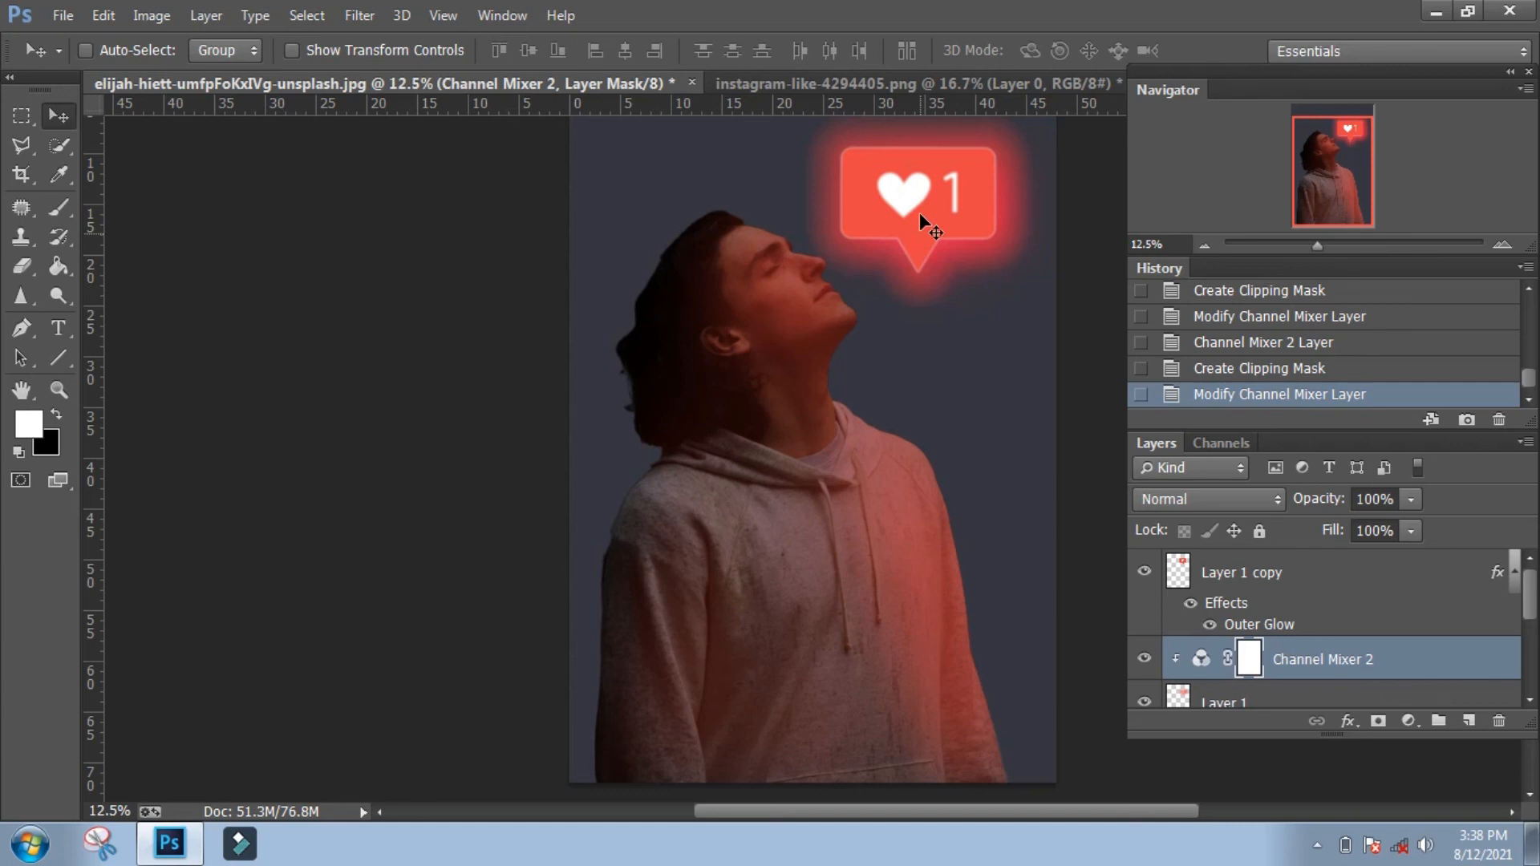
{"action": "left_click_drag", "start_coordinate": [908, 210], "coordinate": [909, 209]}
{"action": "scroll", "coordinate": [1314, 165], "scroll_direction": "down", "scroll_amount": 1}
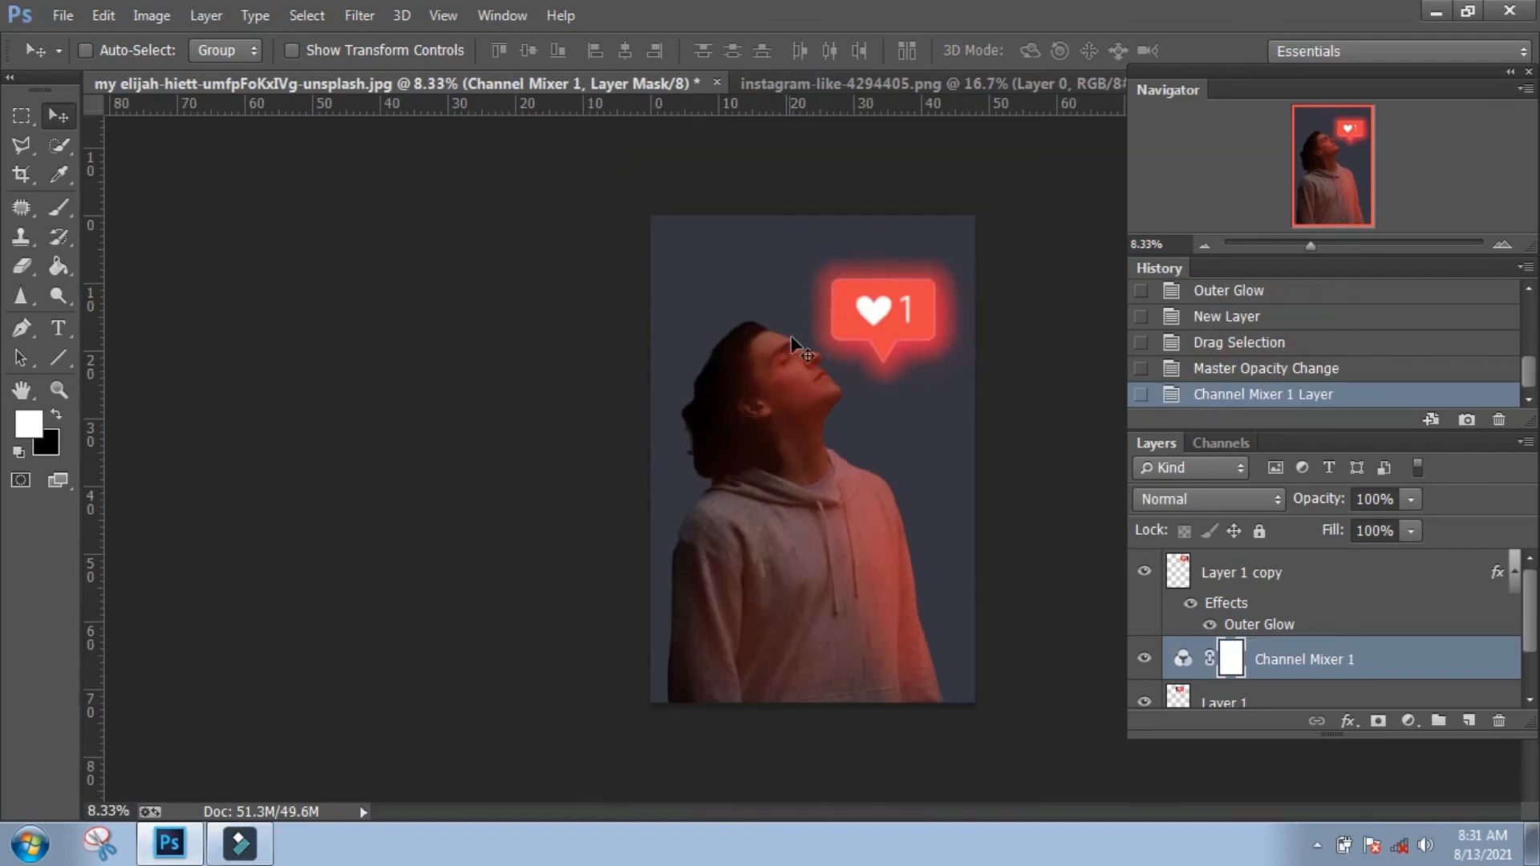
Merge all visible layers into the background and duplicate the merged result onto a new layer.
{"action": "left_click", "coordinate": [207, 16]}
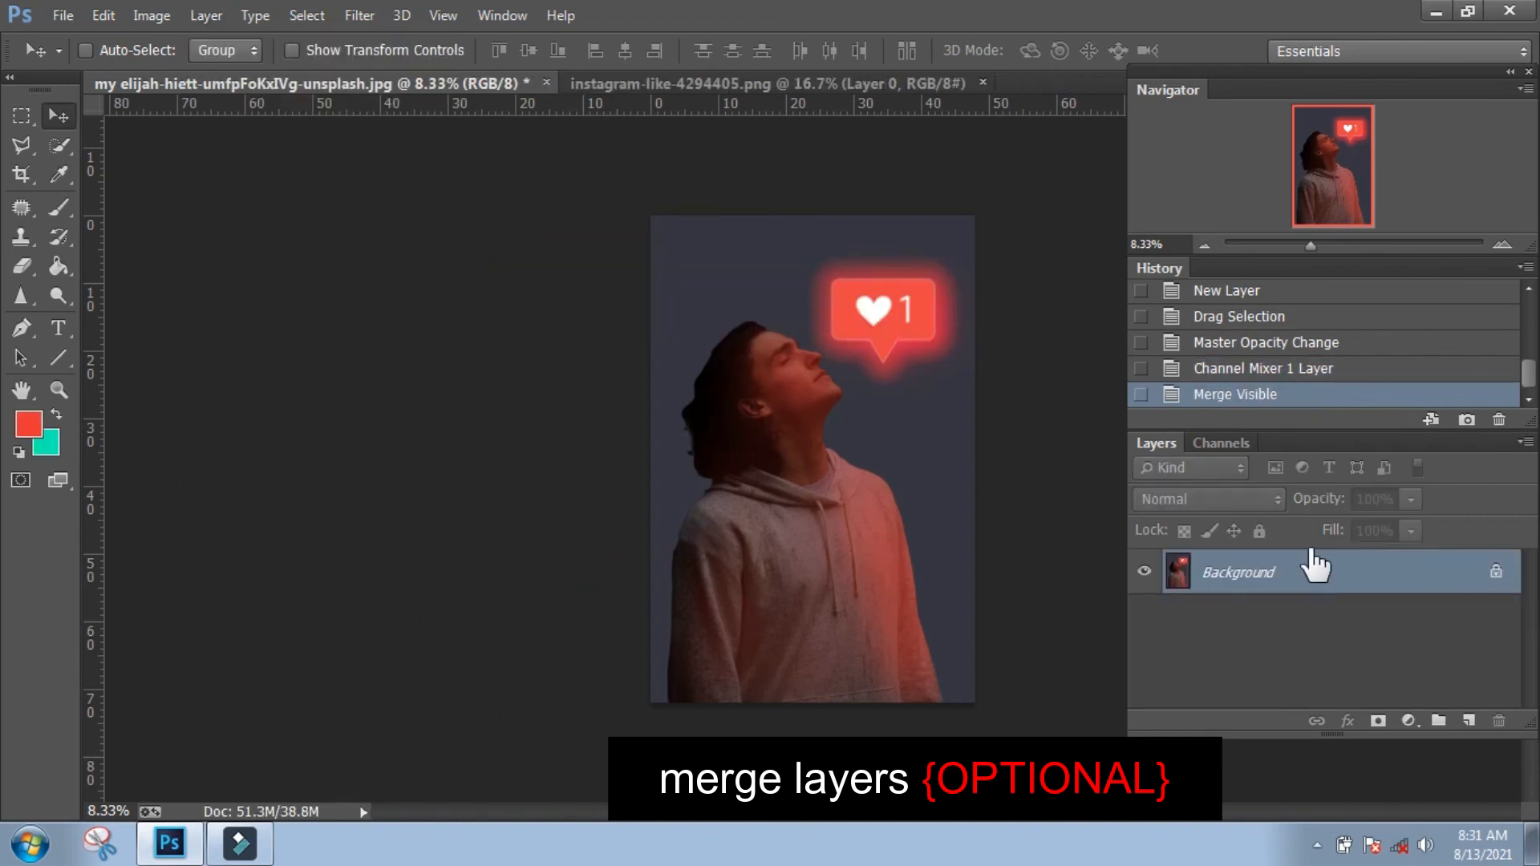
{"action": "key", "text": "ctrl+j"}
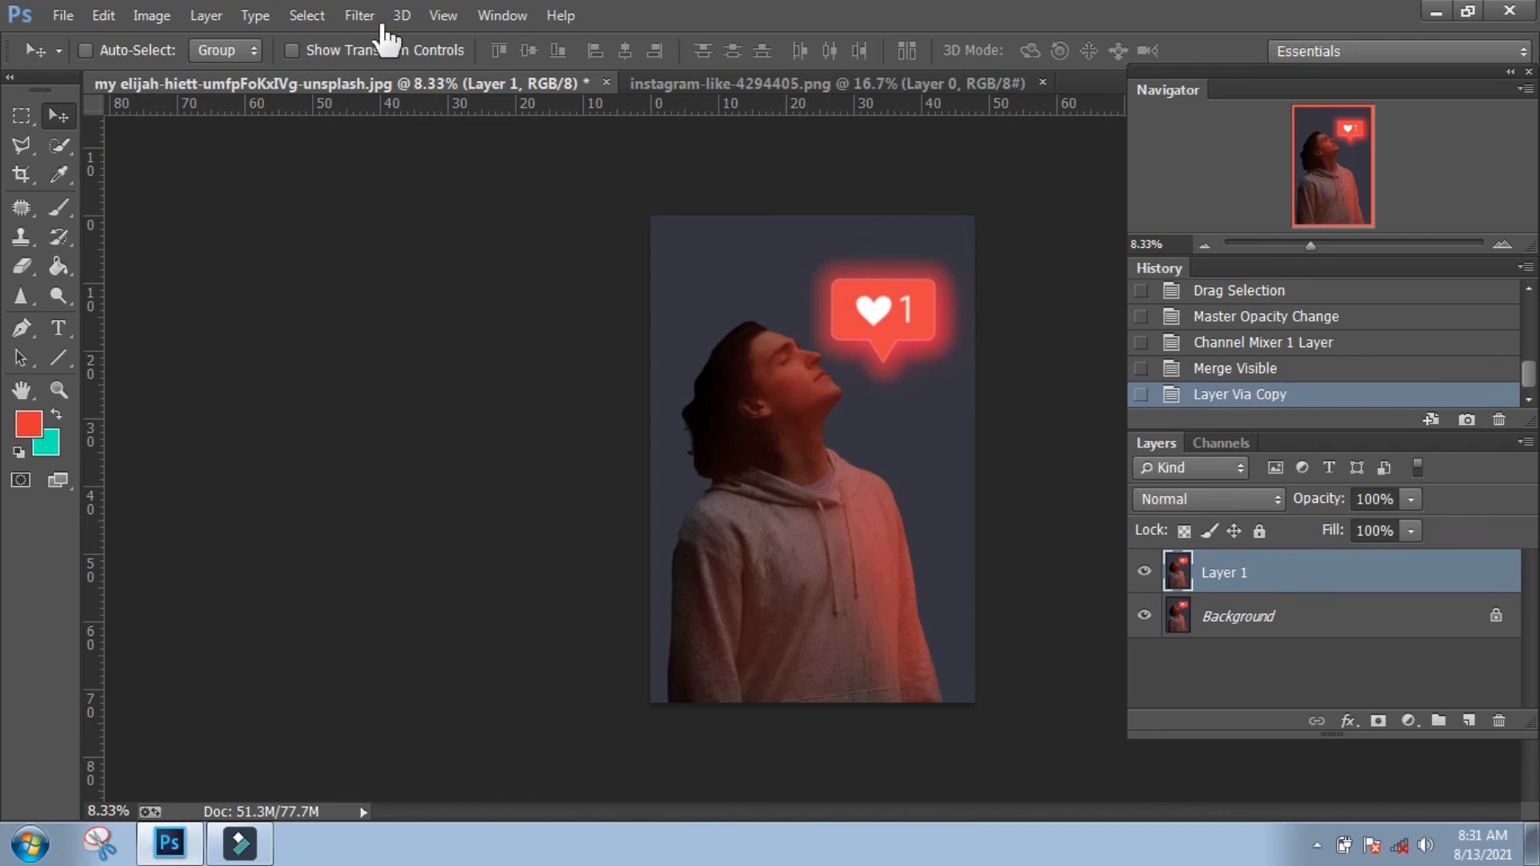
Apply the Camera Raw Filter to the duplicated layer to correct its colors.
{"action": "left_click", "coordinate": [361, 17]}
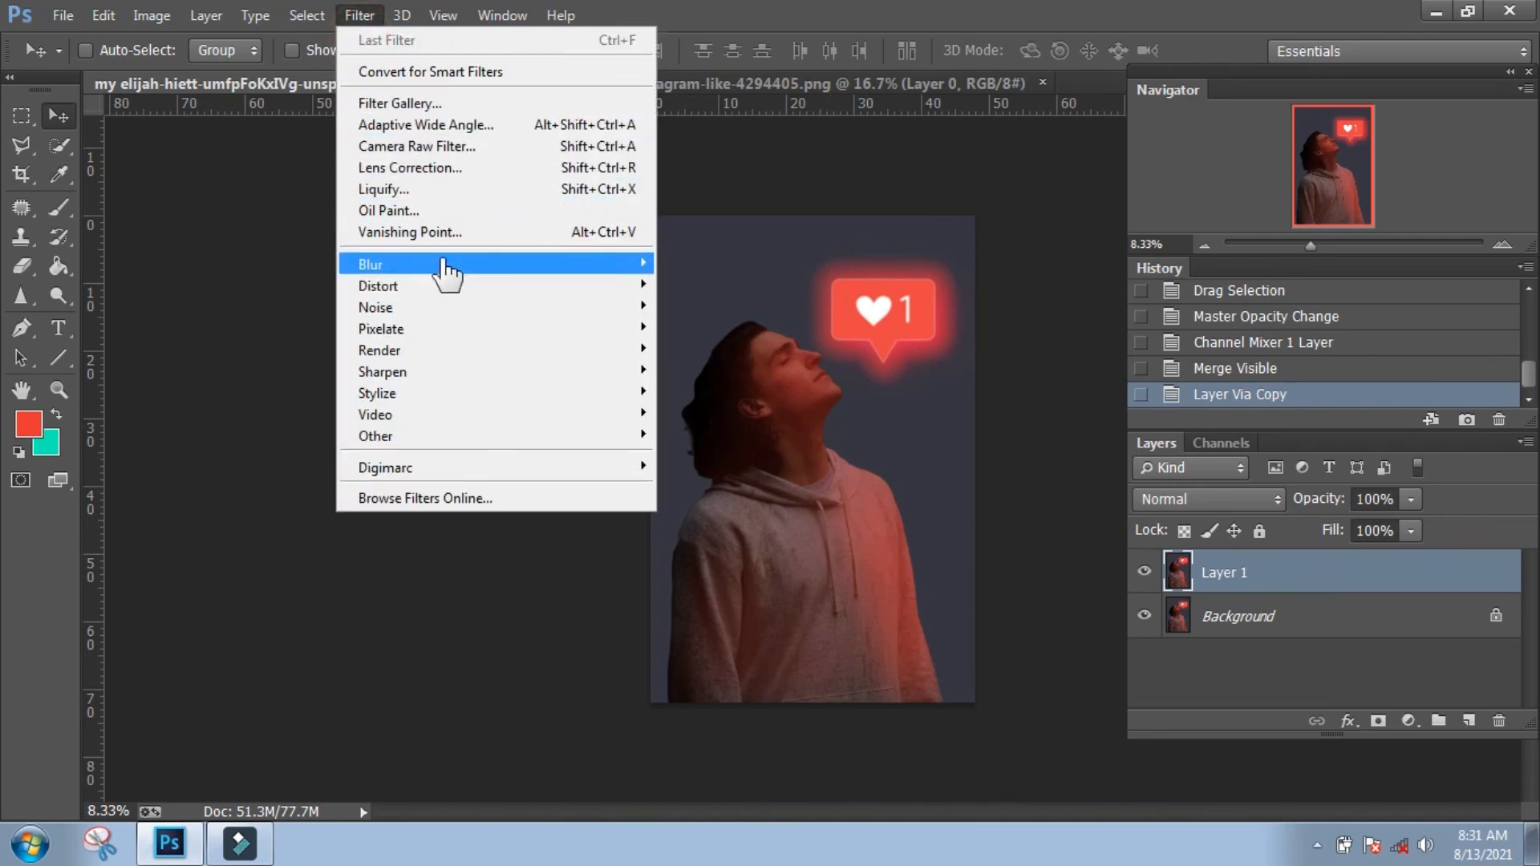
{"action": "left_click", "coordinate": [513, 152]}
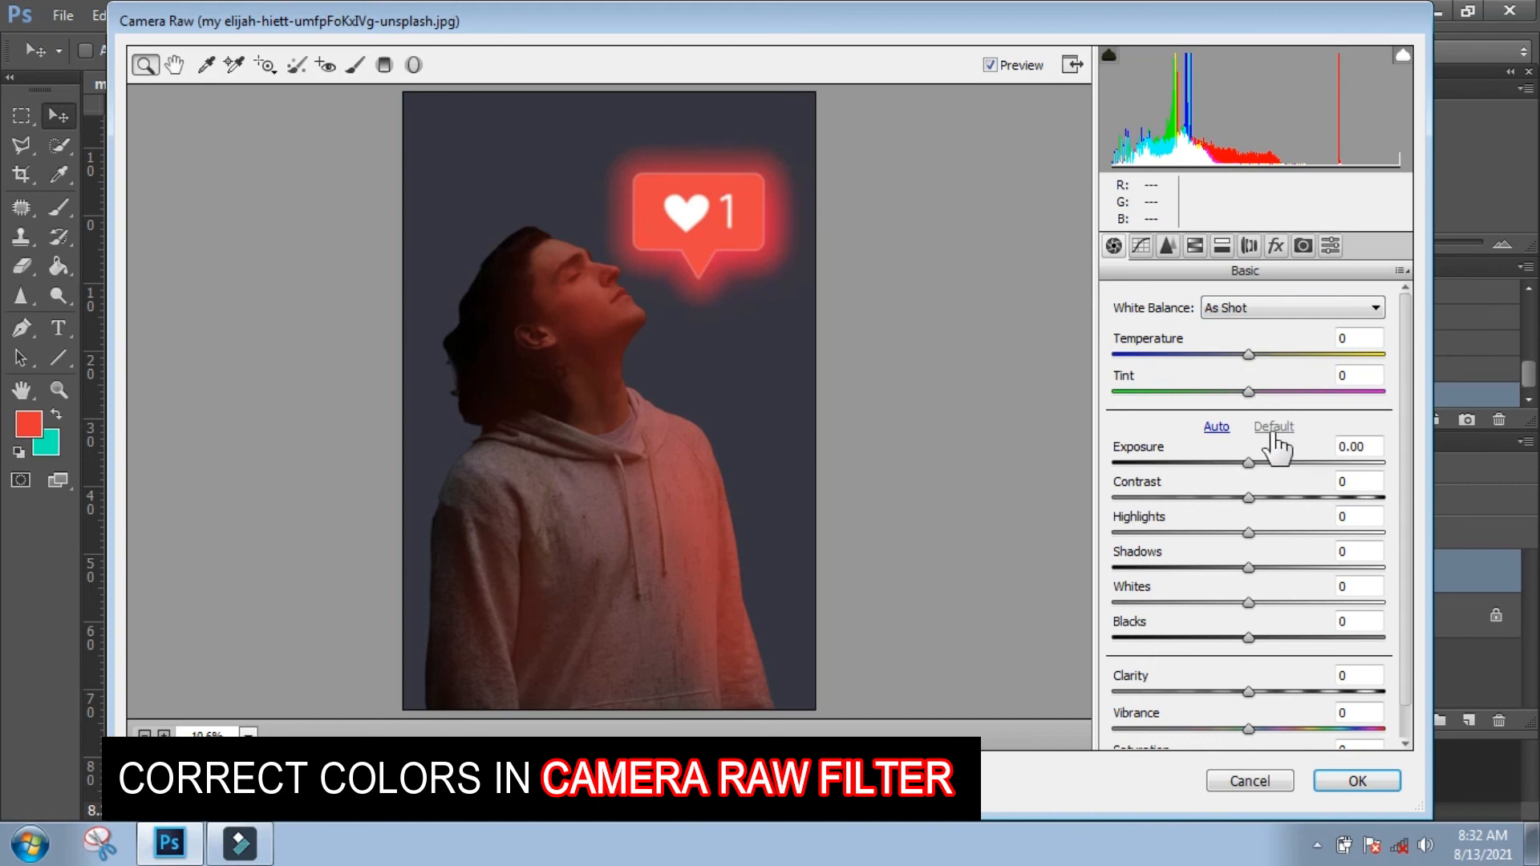
{"action": "mouse_move", "coordinate": [1248, 463]}
{"action": "left_mouse_down"}
{"action": "mouse_move", "coordinate": [1273, 463]}
{"action": "mouse_move", "coordinate": [1250, 464]}
{"action": "left_mouse_up"}
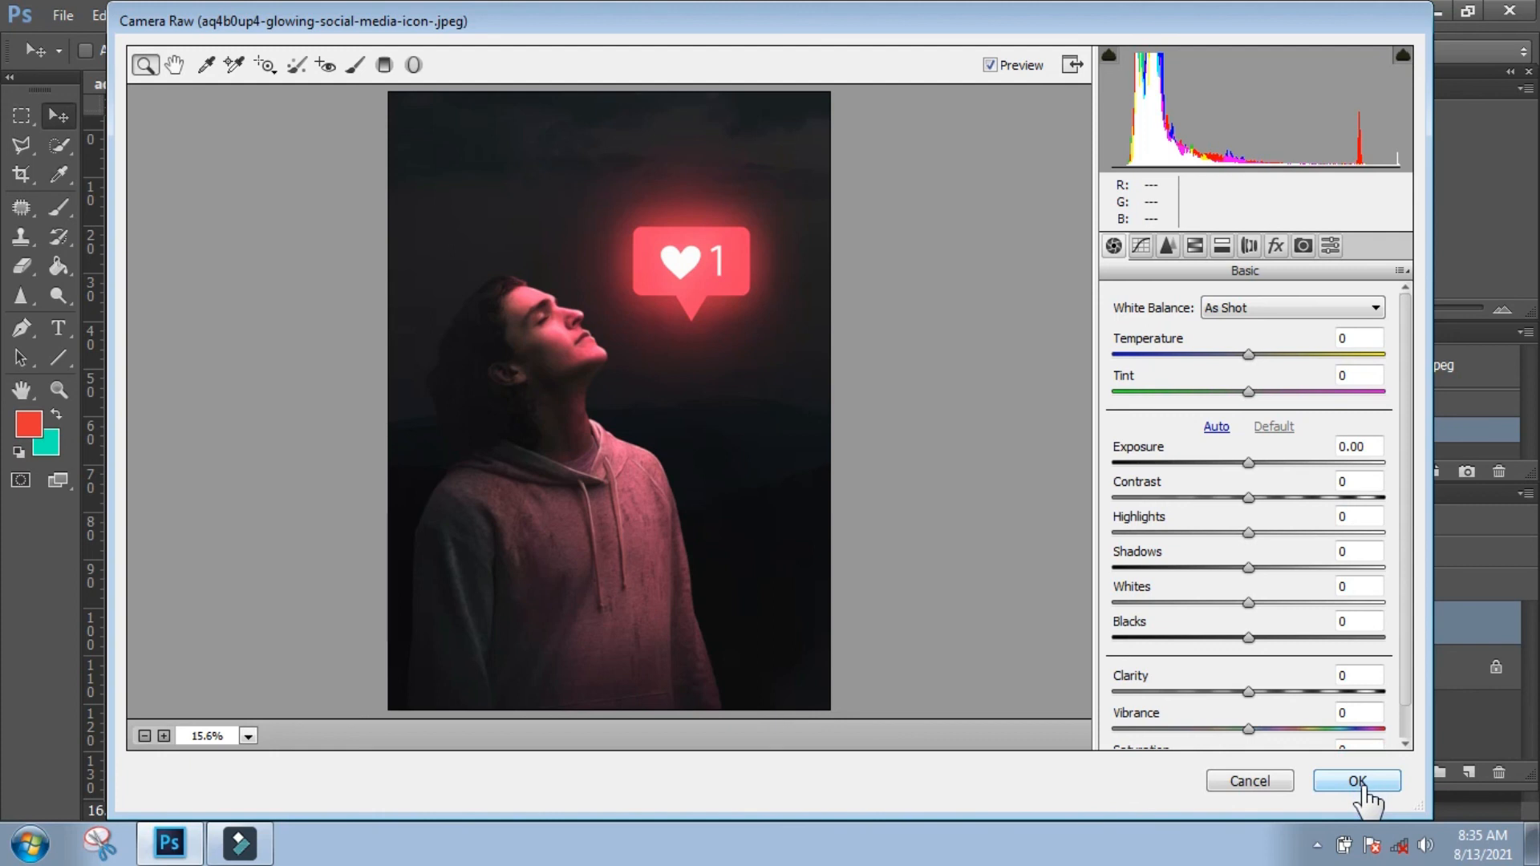
{"action": "left_click", "coordinate": [1363, 790]}
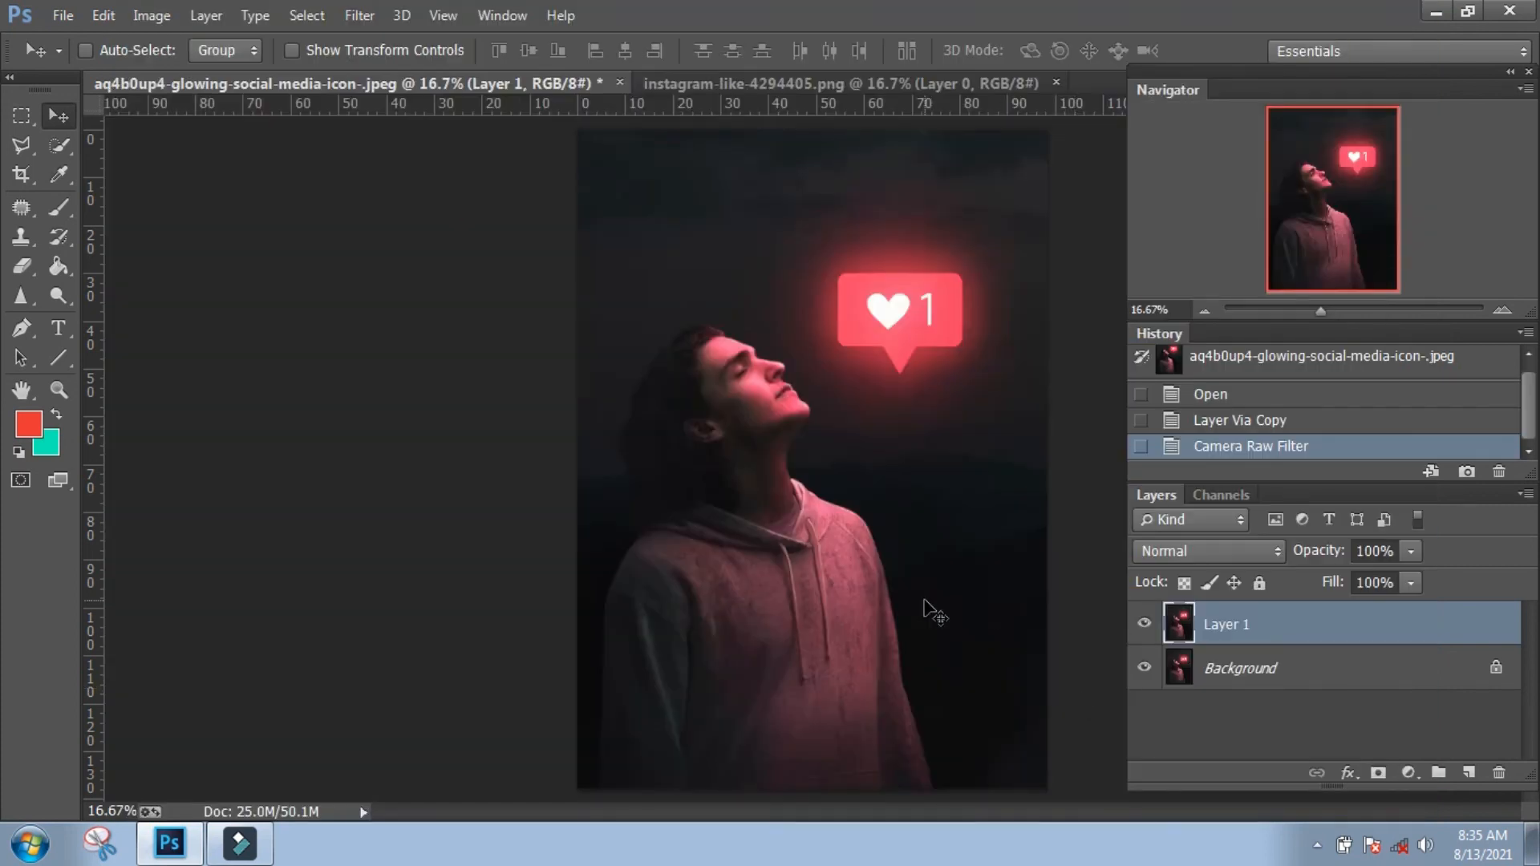